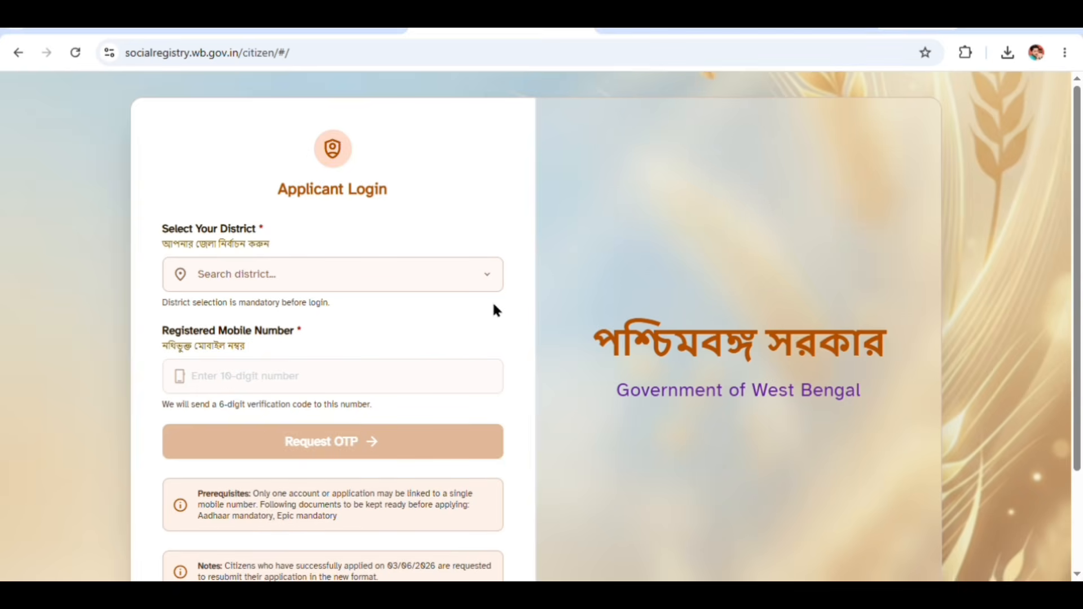
# Choose MURSHIDABAD as the district on the login form.
pyautogui.click(490, 274)
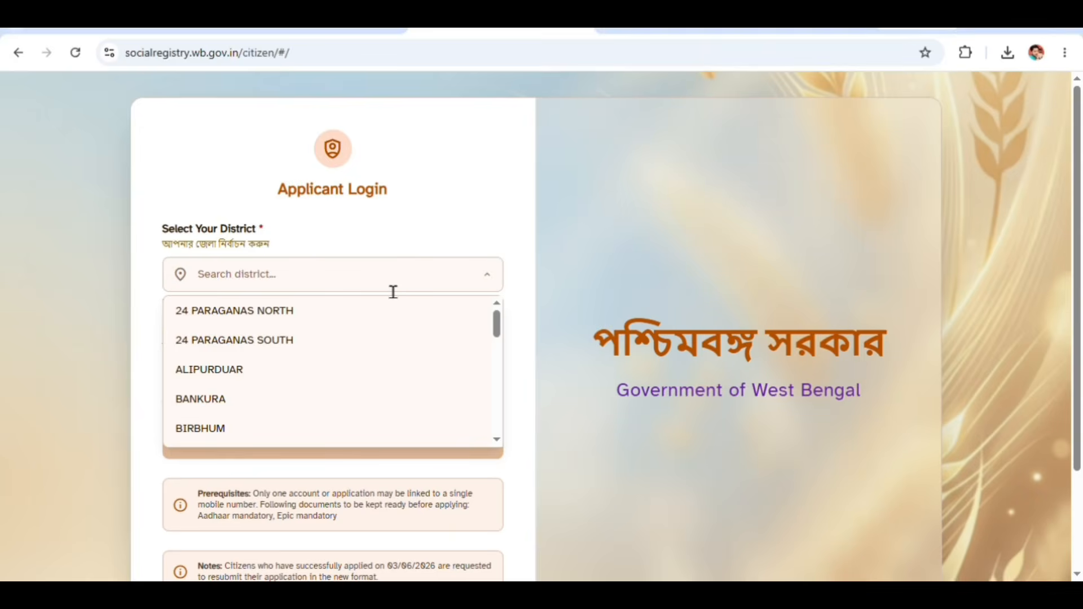
pyautogui.write('MUR')
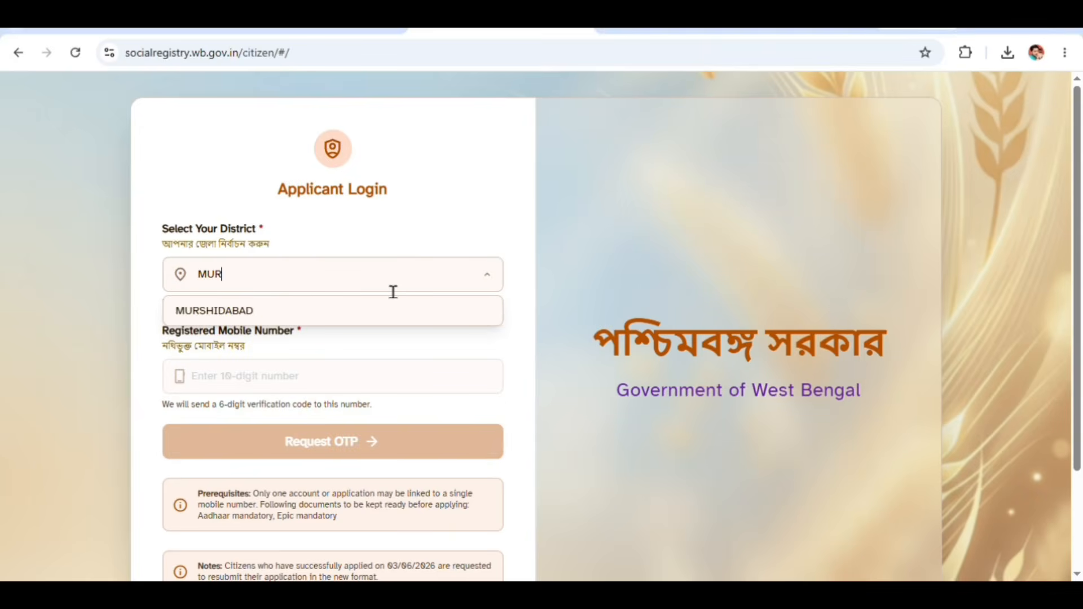
pyautogui.click(279, 310)
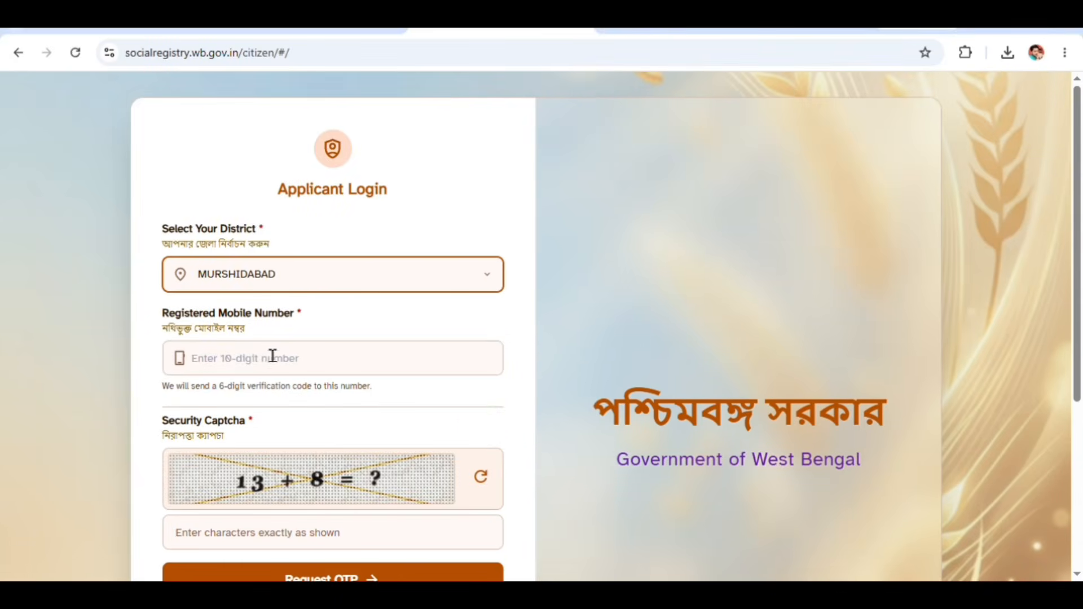
# Enter the registered mobile number and answer the captcha sum with 21.
pyautogui.click(269, 361)
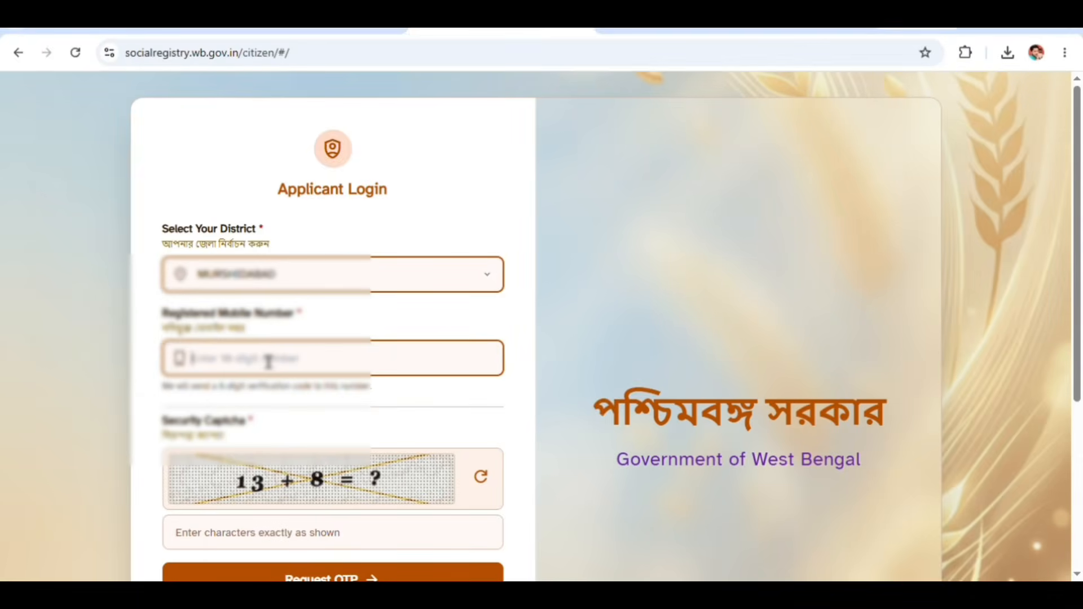
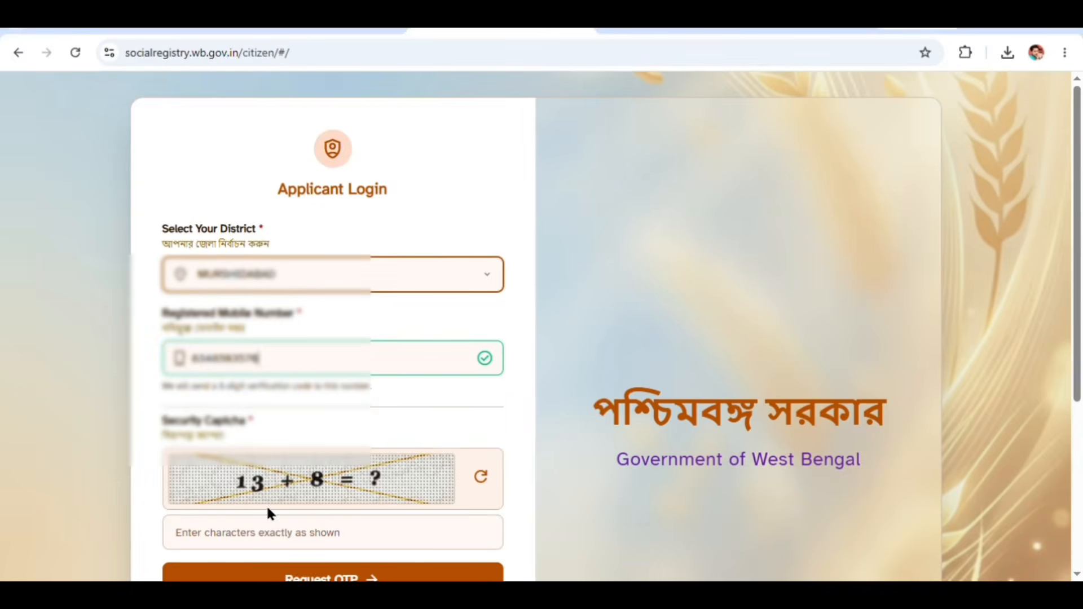
pyautogui.click(273, 535)
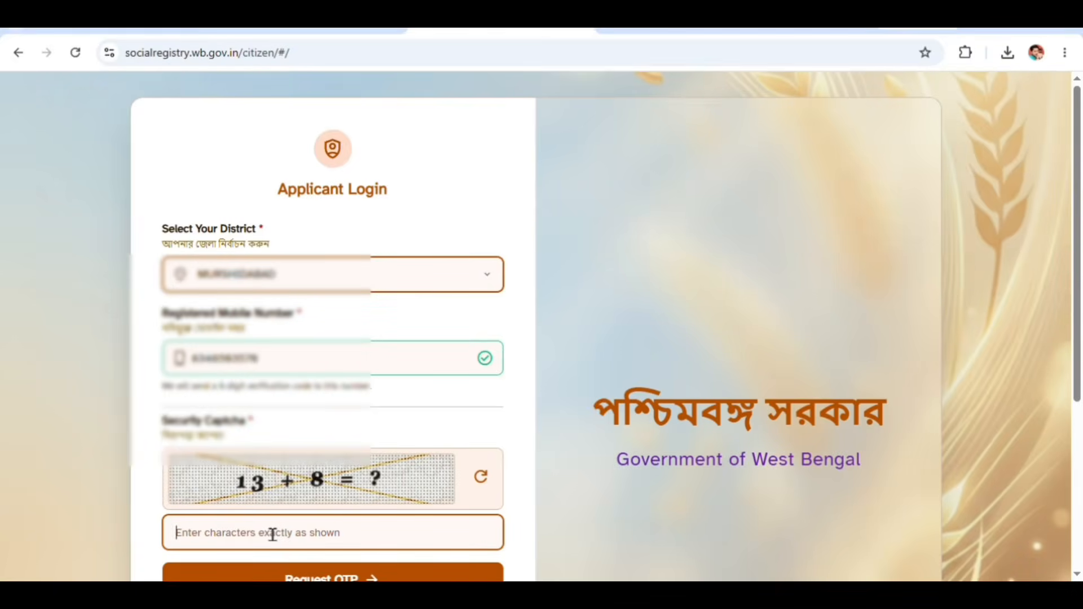
pyautogui.write('21')
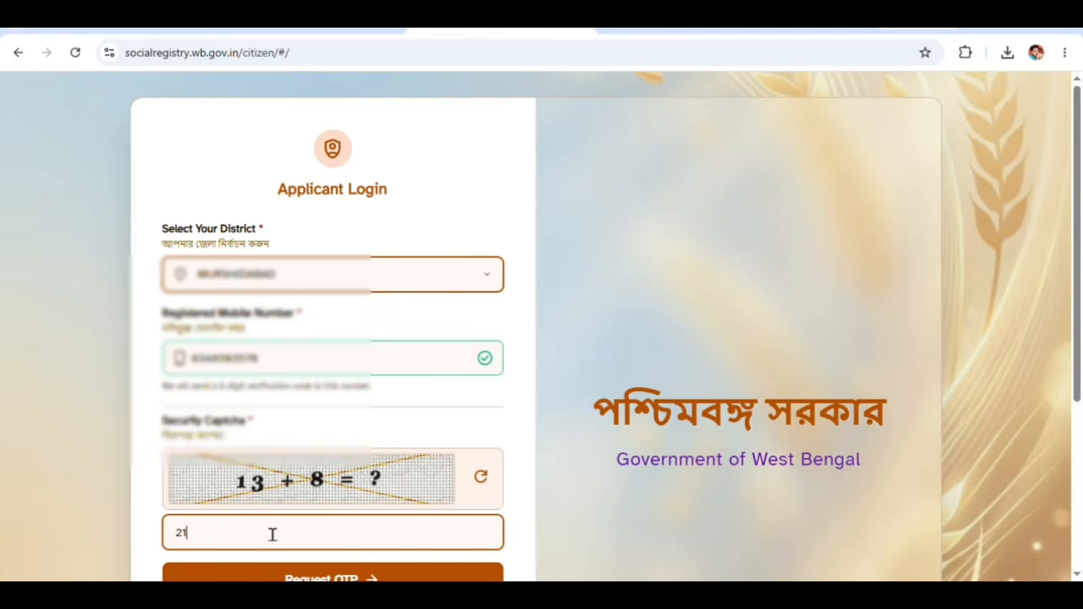
pyautogui.scroll(-1, 287, 548)
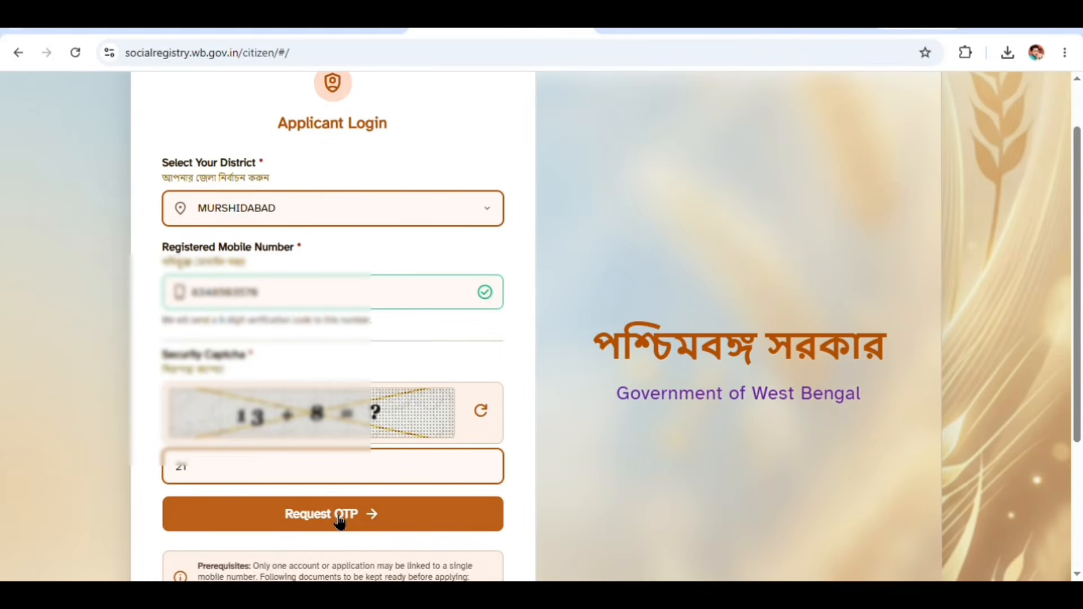
# Request an OTP, enter the received six-digit code and verify to open the form.
pyautogui.click(334, 518)
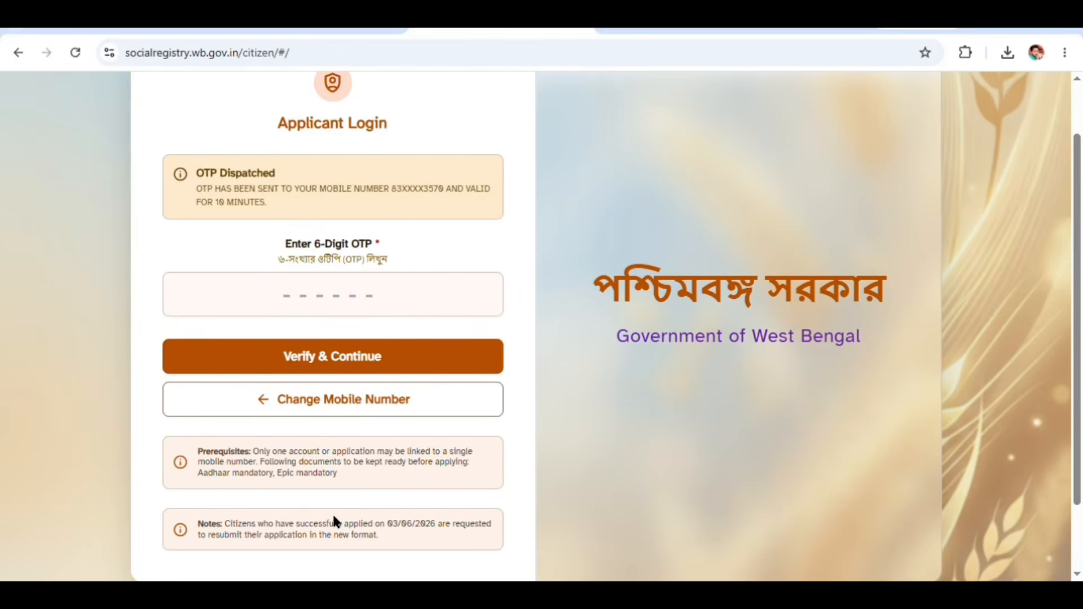
pyautogui.click(319, 315)
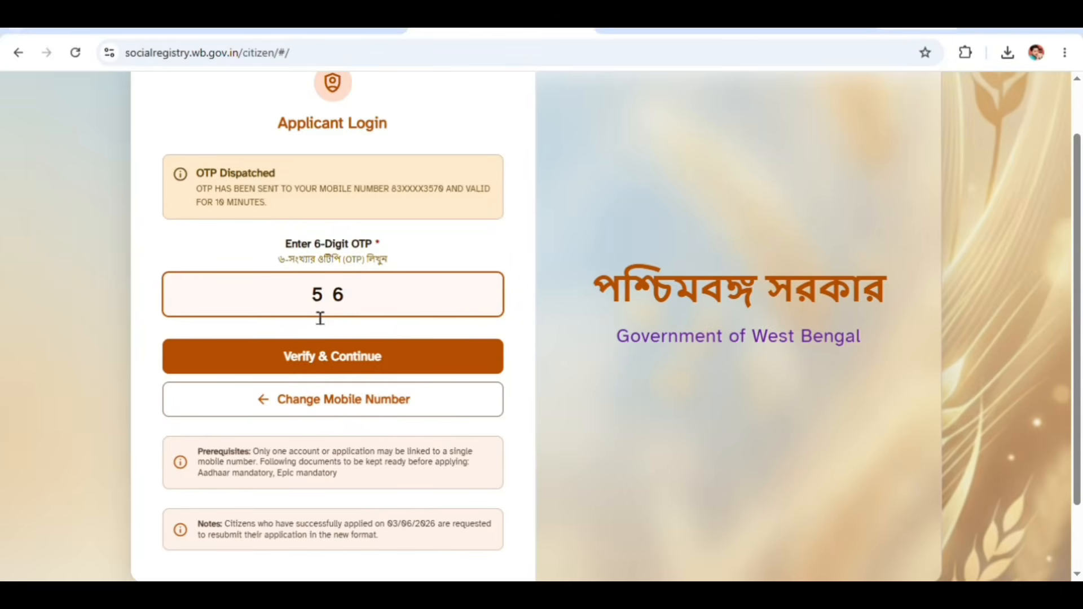
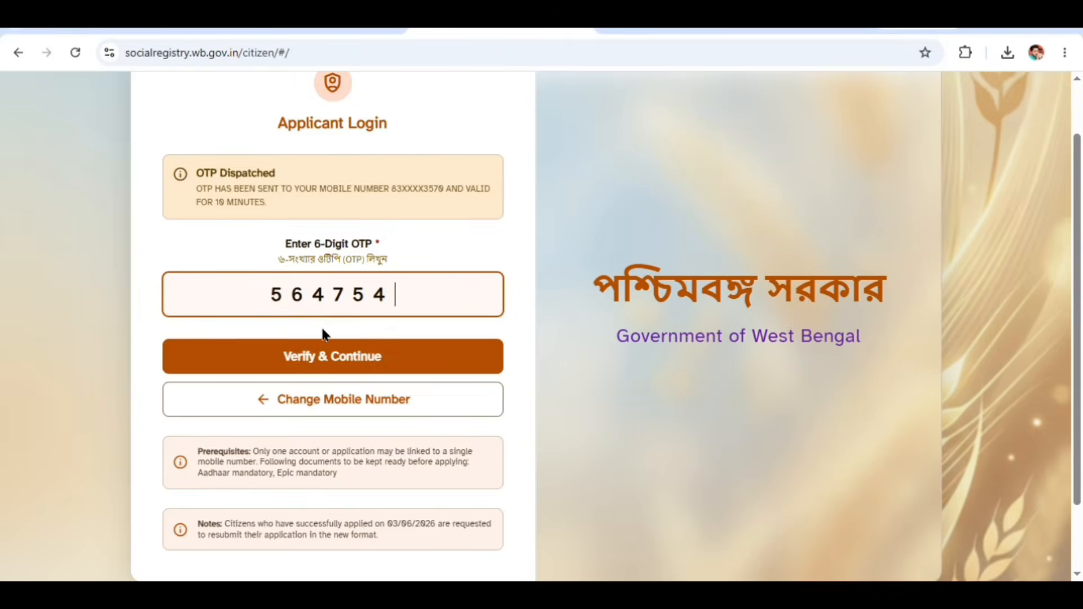
pyautogui.click(333, 356)
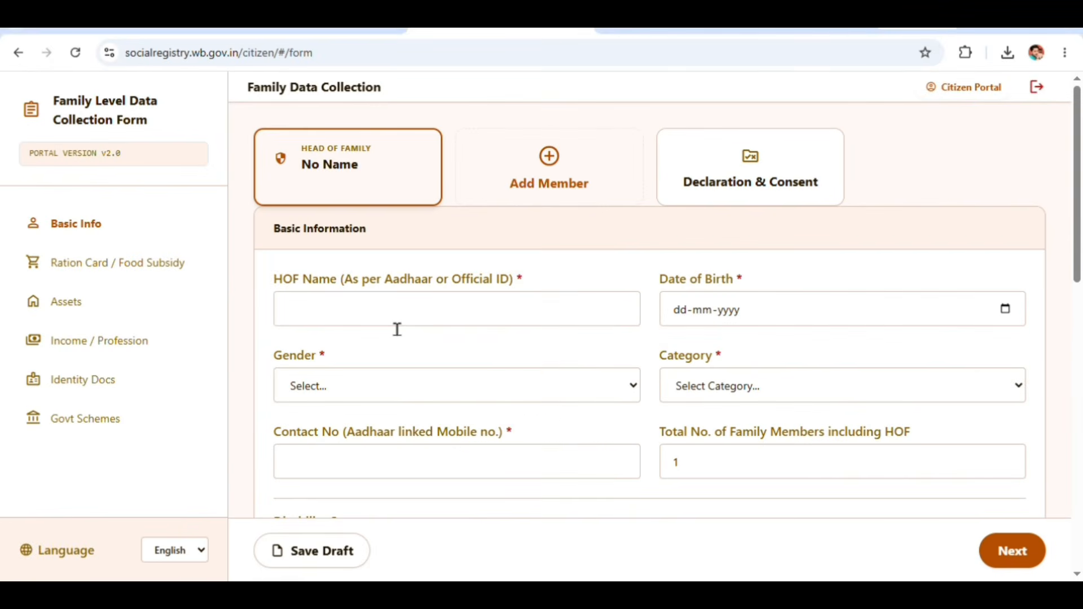
# Change the form language from English to বাংলা (Bengali).
pyautogui.scroll(-1, 397, 329)
pyautogui.scroll(1, 397, 329)
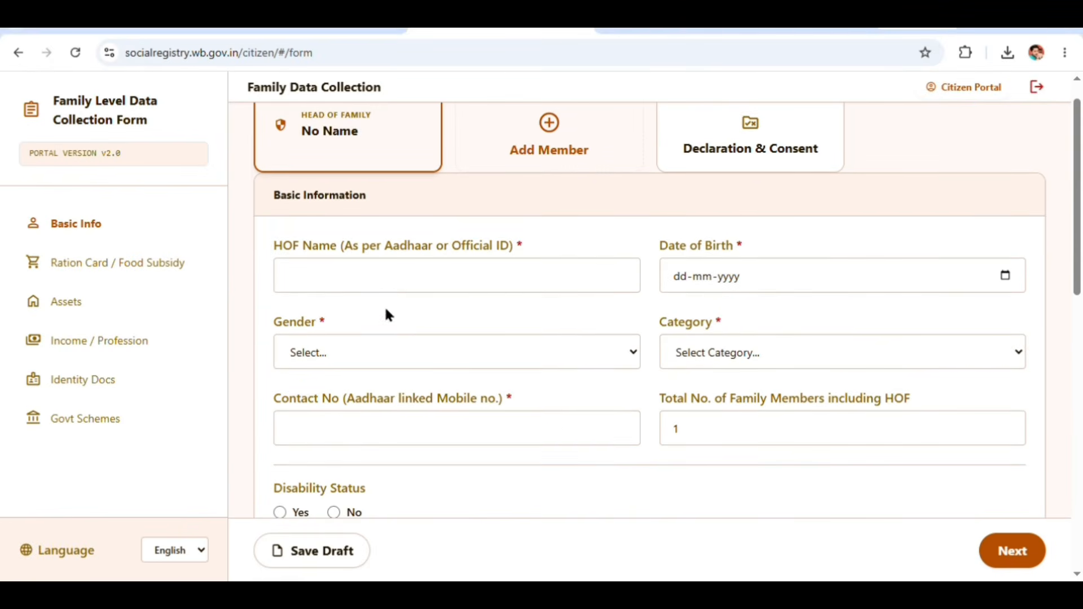
pyautogui.click(400, 293)
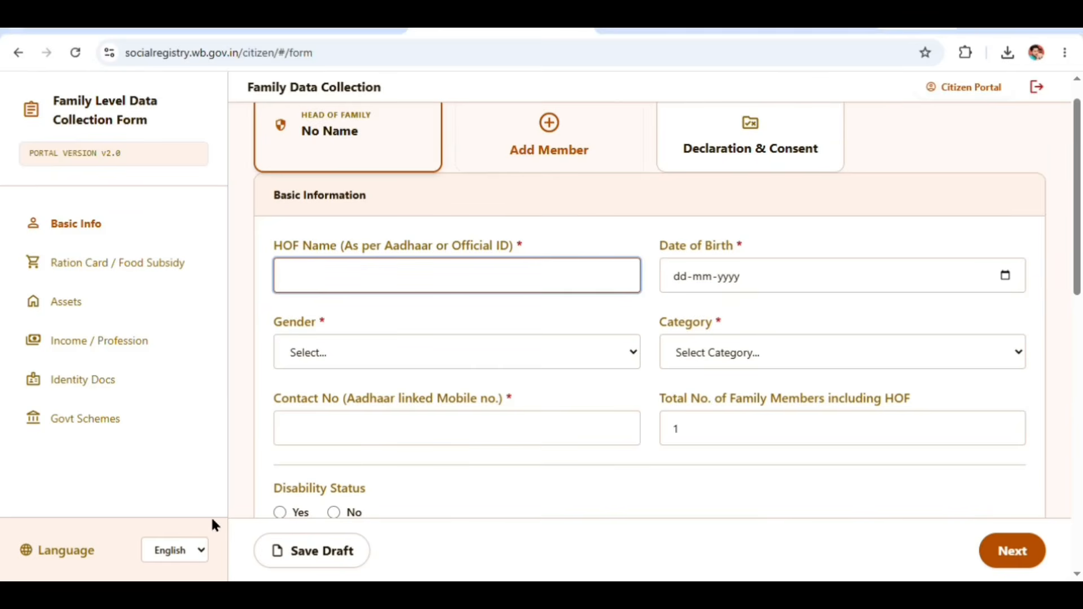
pyautogui.click(204, 551)
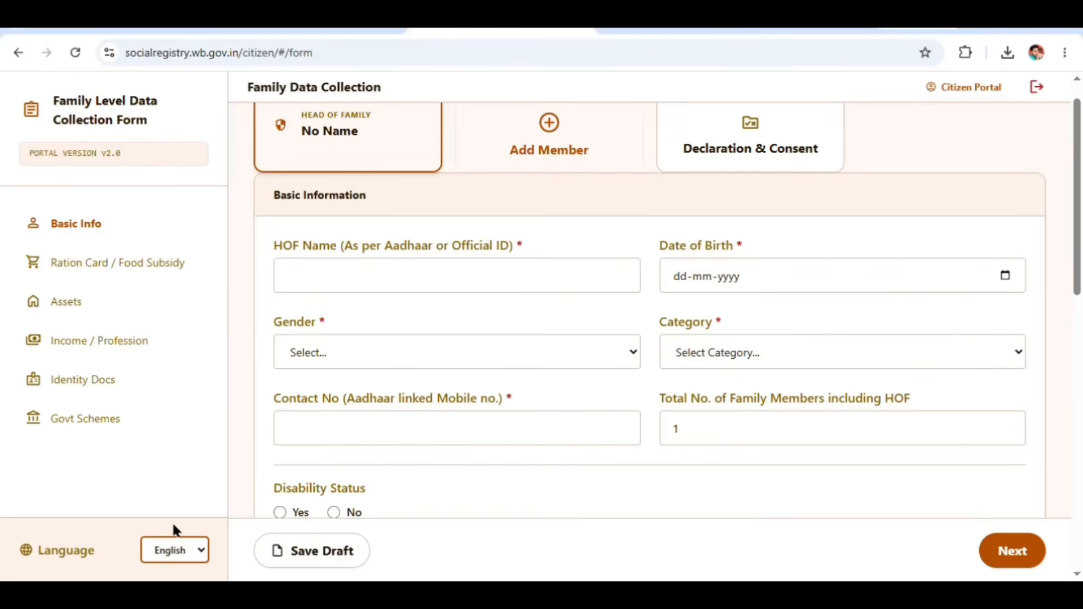
pyautogui.press('Down')
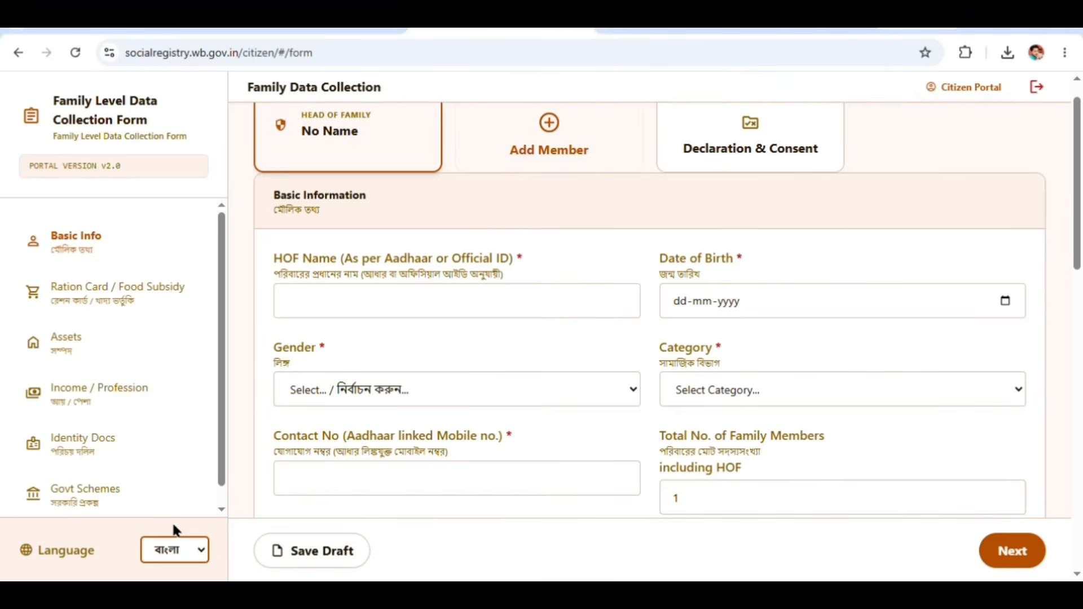
pyautogui.scroll(-2, 388, 483)
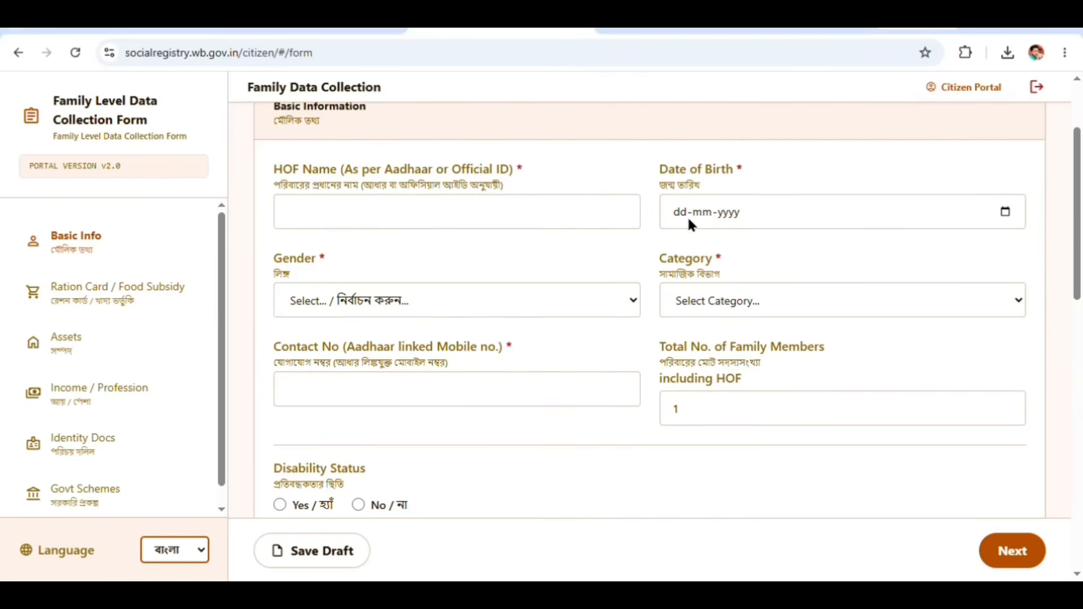
pyautogui.click(1010, 207)
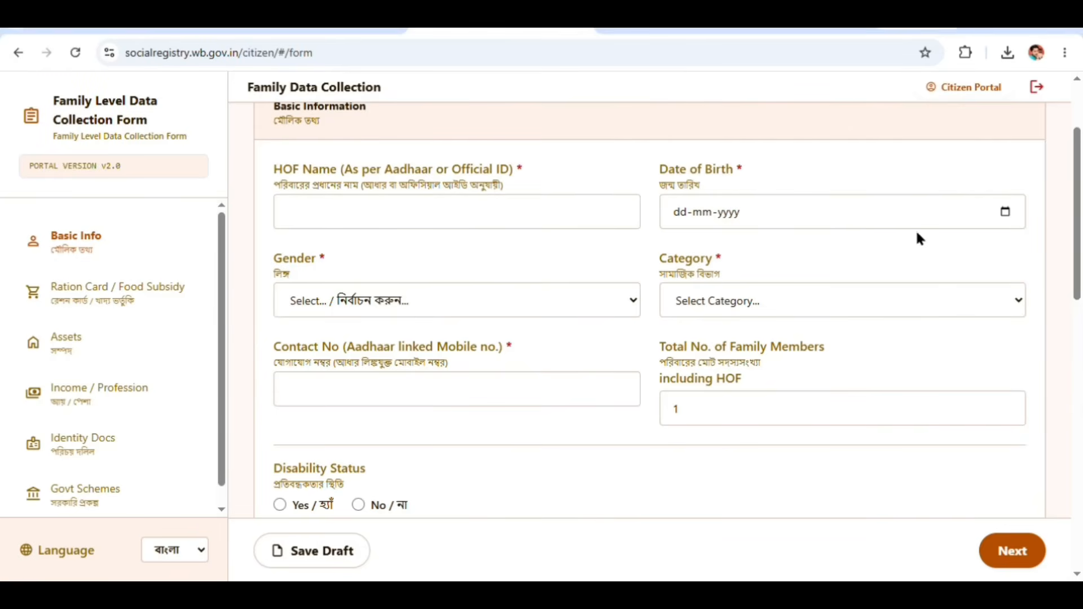
pyautogui.click(940, 216)
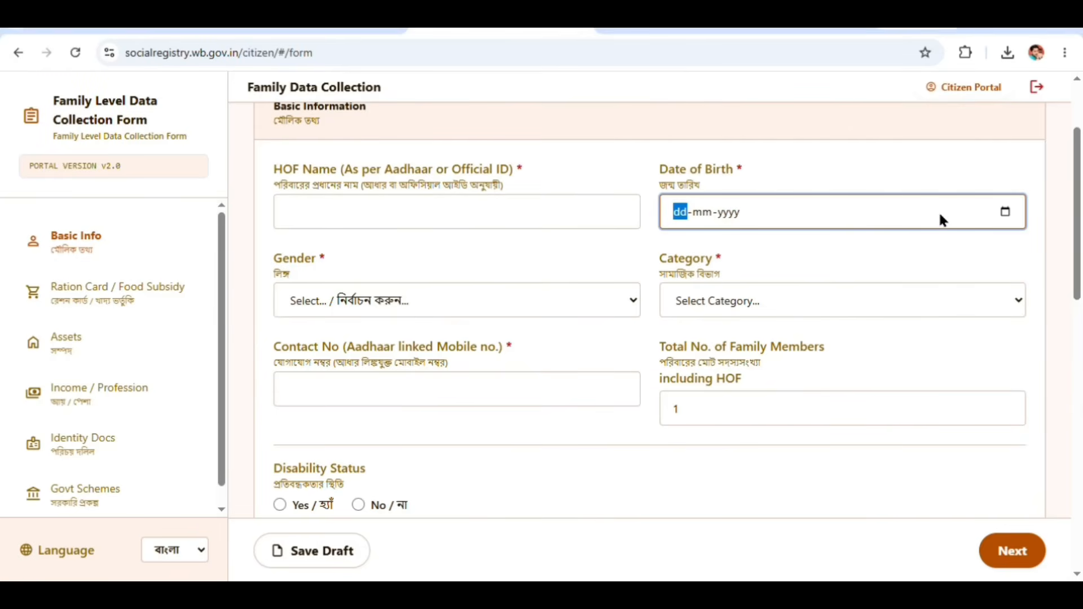
pyautogui.click(631, 297)
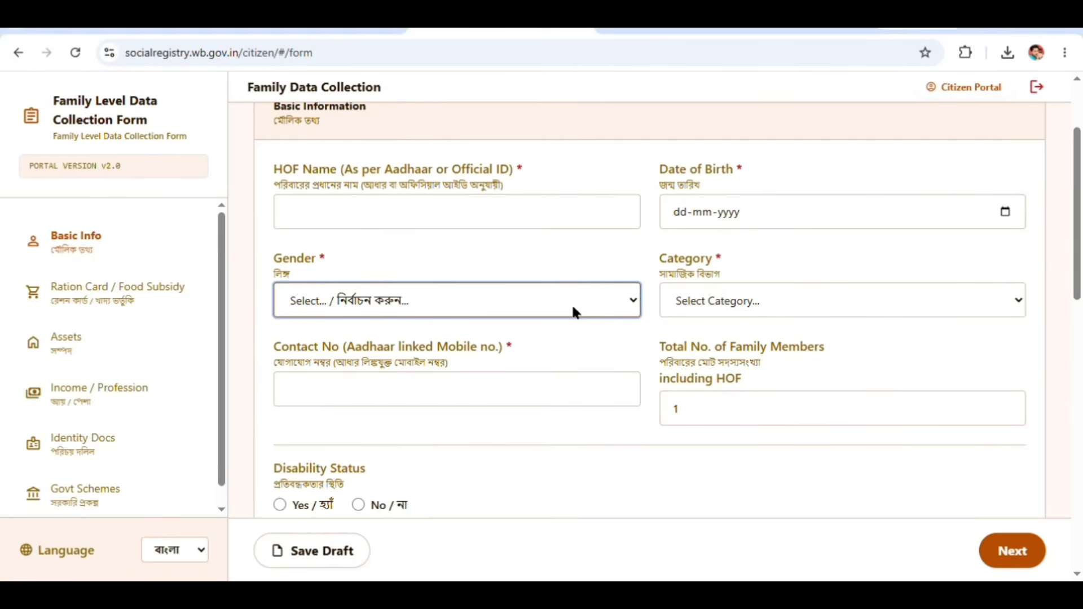
pyautogui.click(750, 299)
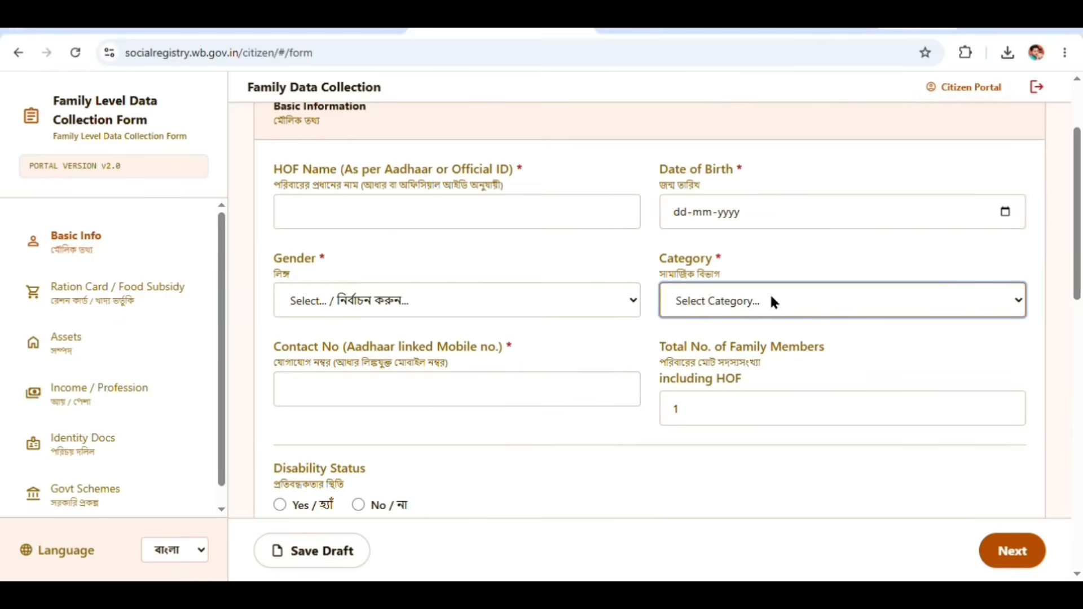
pyautogui.click(475, 405)
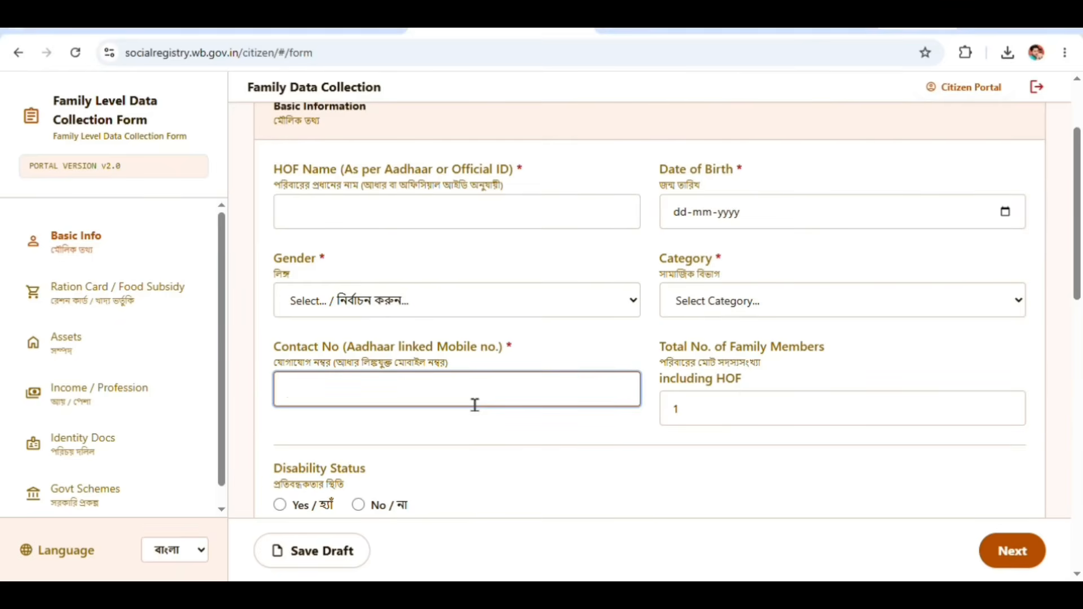
pyautogui.scroll(-2, 474, 404)
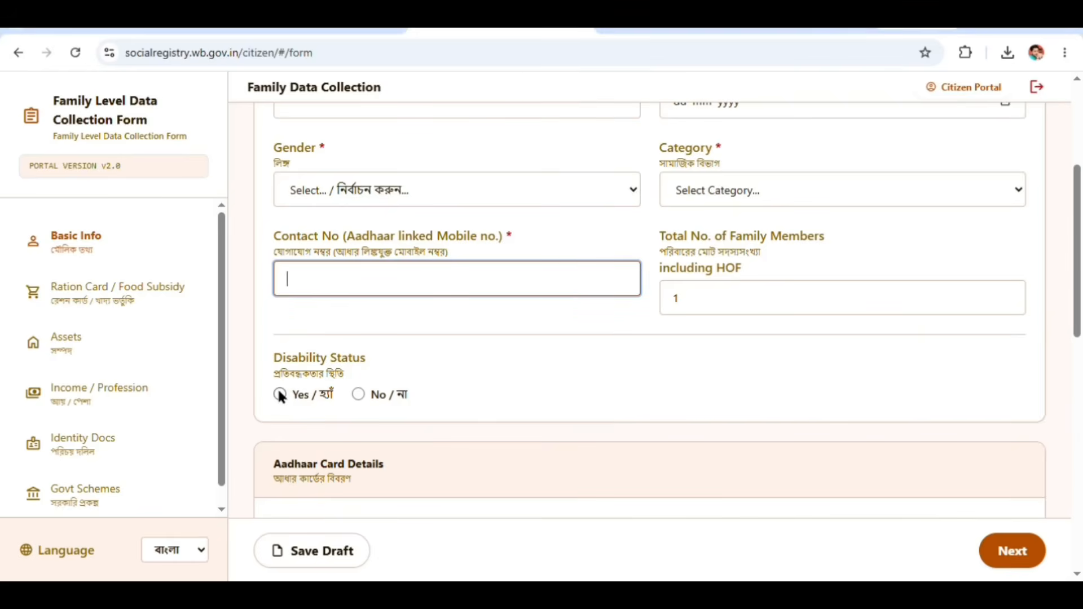
pyautogui.scroll(-3, 280, 395)
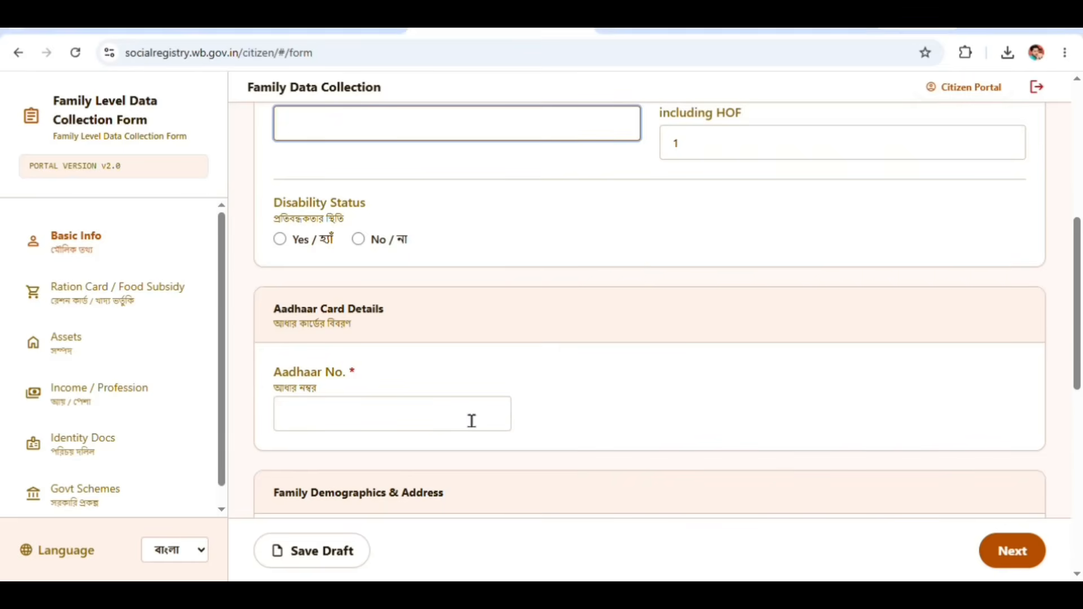
pyautogui.scroll(-2, 509, 420)
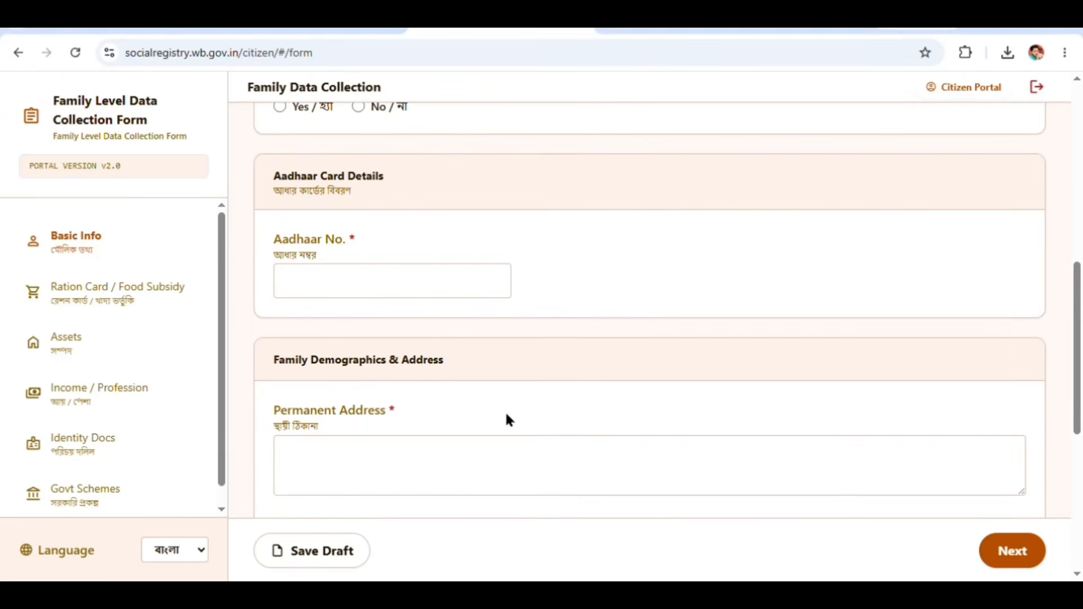
# In the address section, select 700023 as the pincode and check the Post Office and Police Station lists.
pyautogui.scroll(-2, 505, 420)
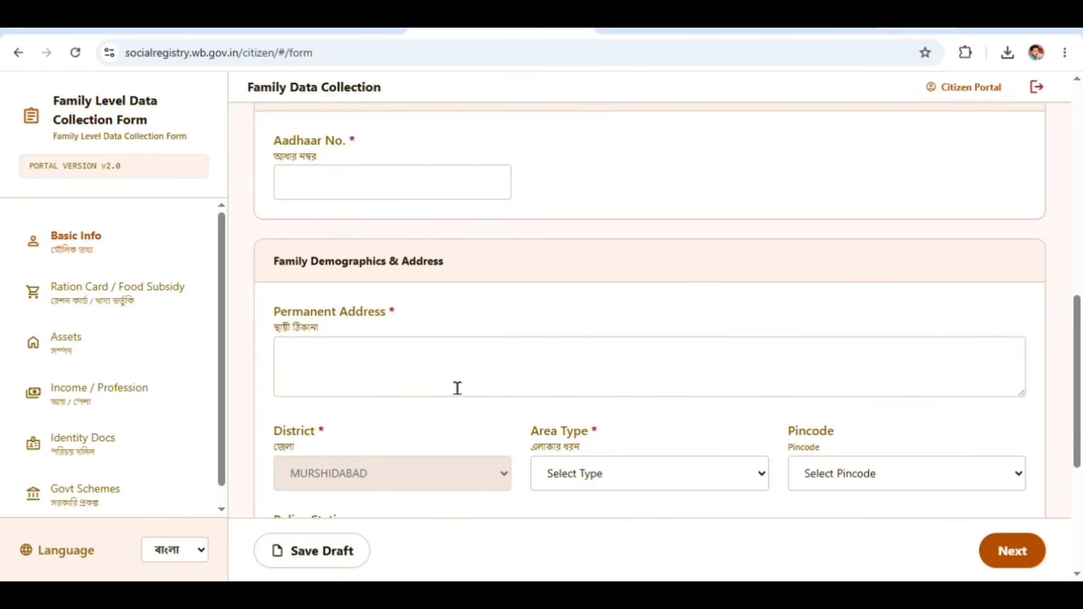
pyautogui.scroll(-3, 452, 387)
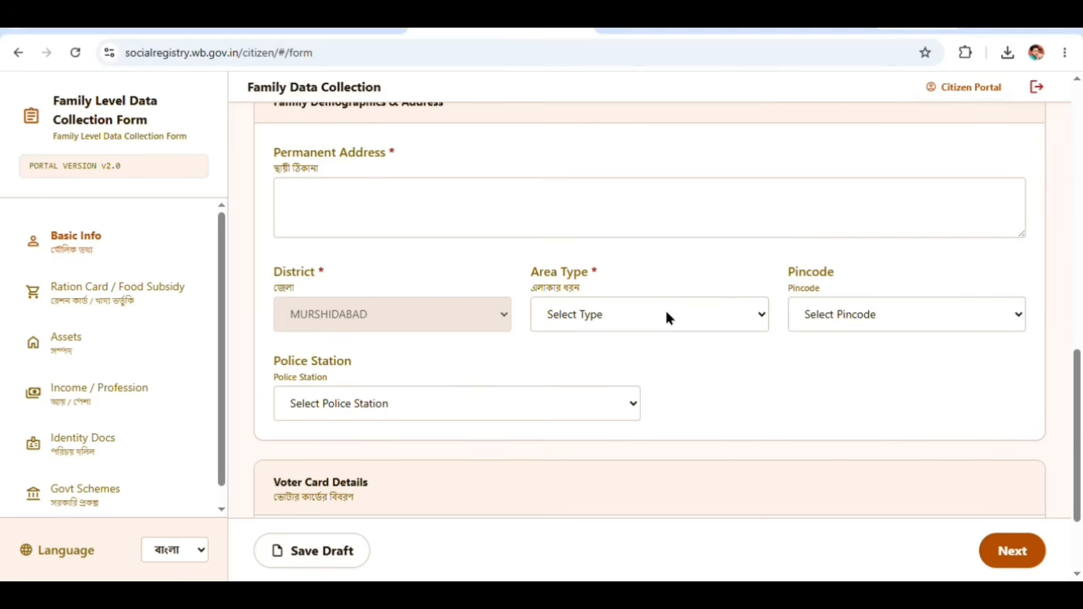
pyautogui.click(762, 315)
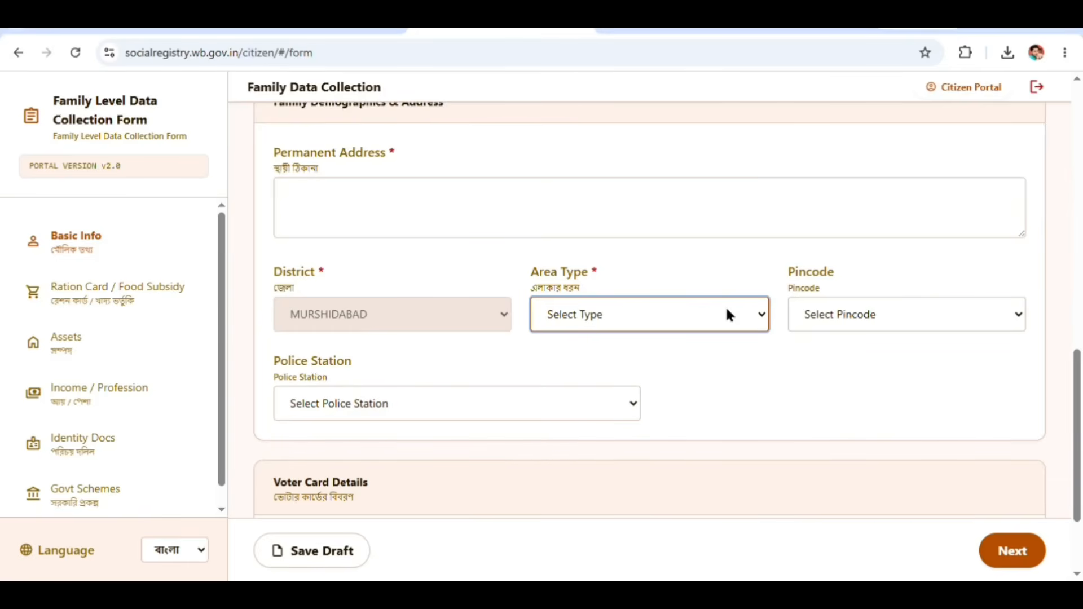
pyautogui.click(998, 315)
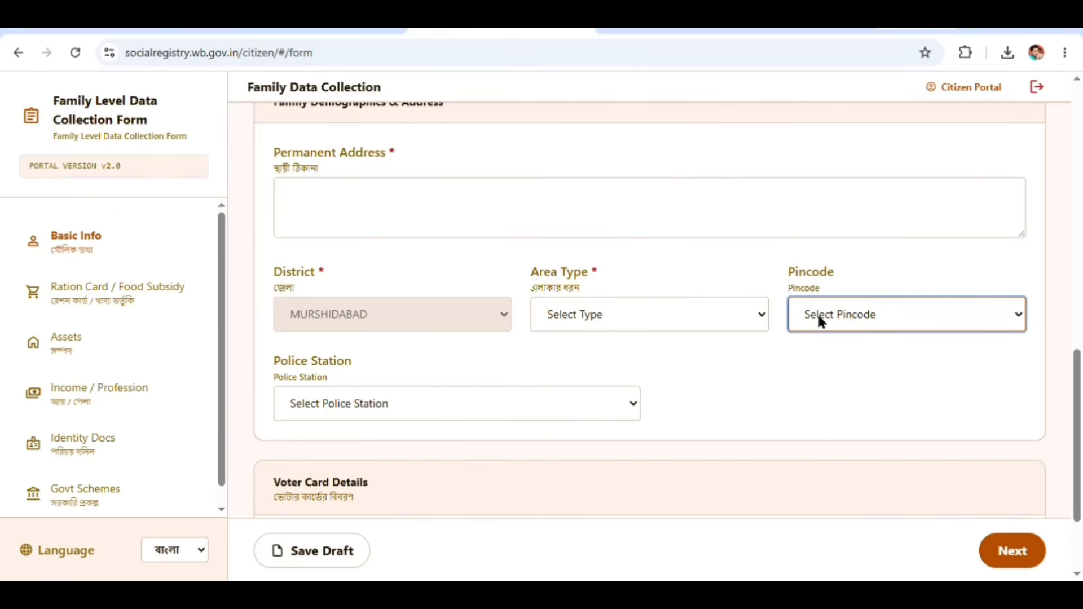
pyautogui.press('Down')
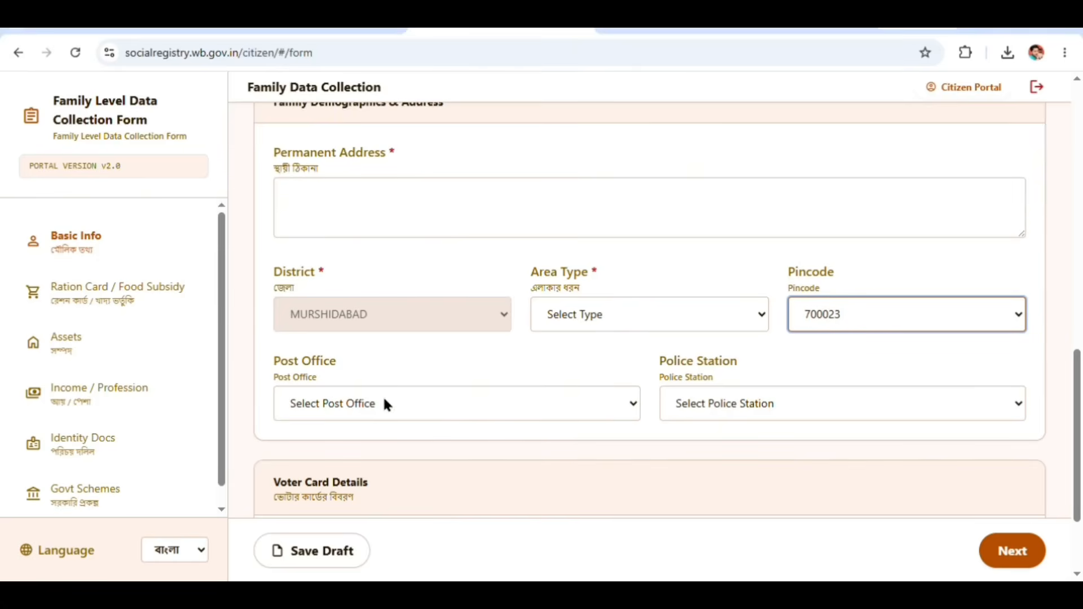
pyautogui.click(631, 410)
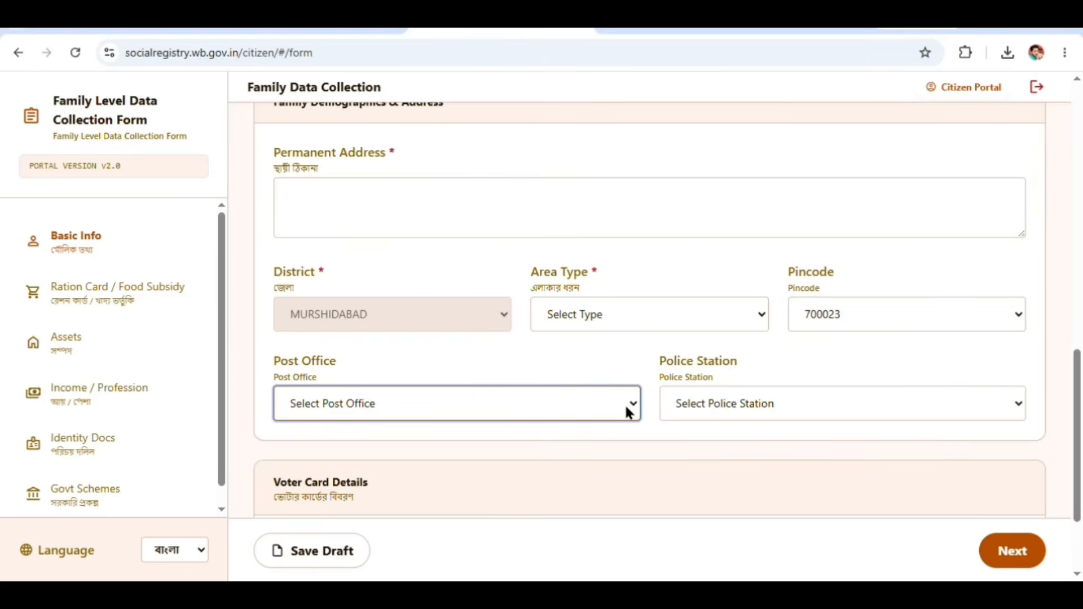
pyautogui.click(720, 410)
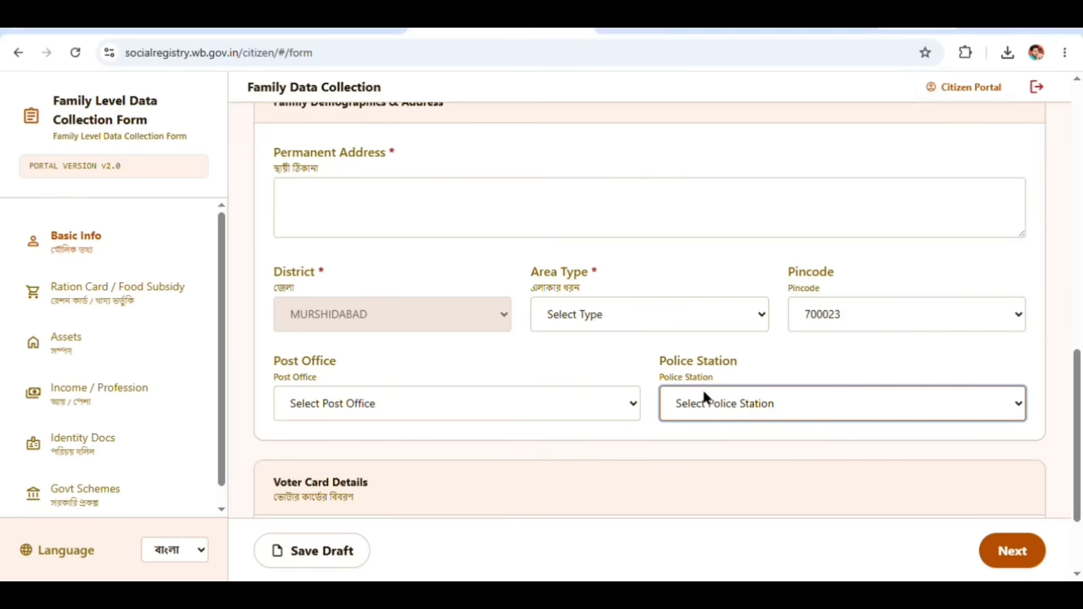
# Set the Assembly Constituency to 70 - Rejinagar in Voter Card Details.
pyautogui.scroll(-2, 704, 405)
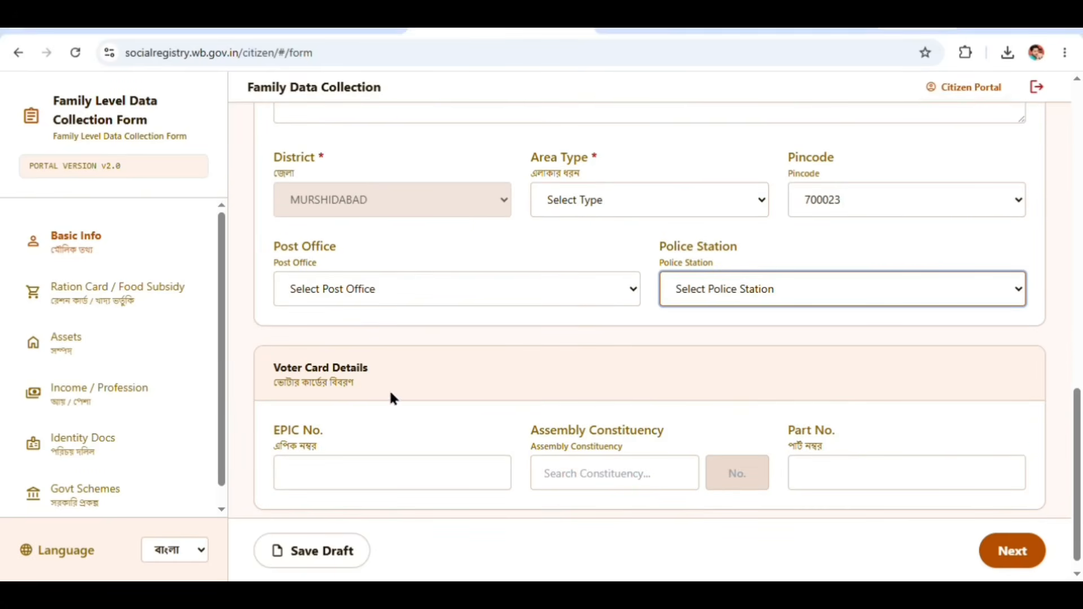
pyautogui.scroll(-1, 352, 395)
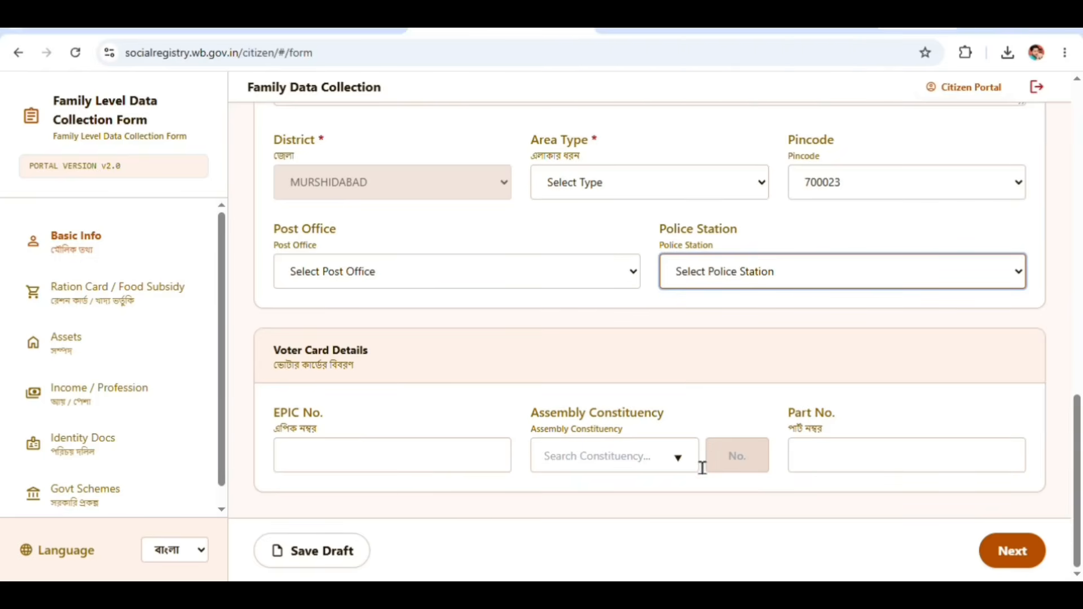
pyautogui.click(680, 466)
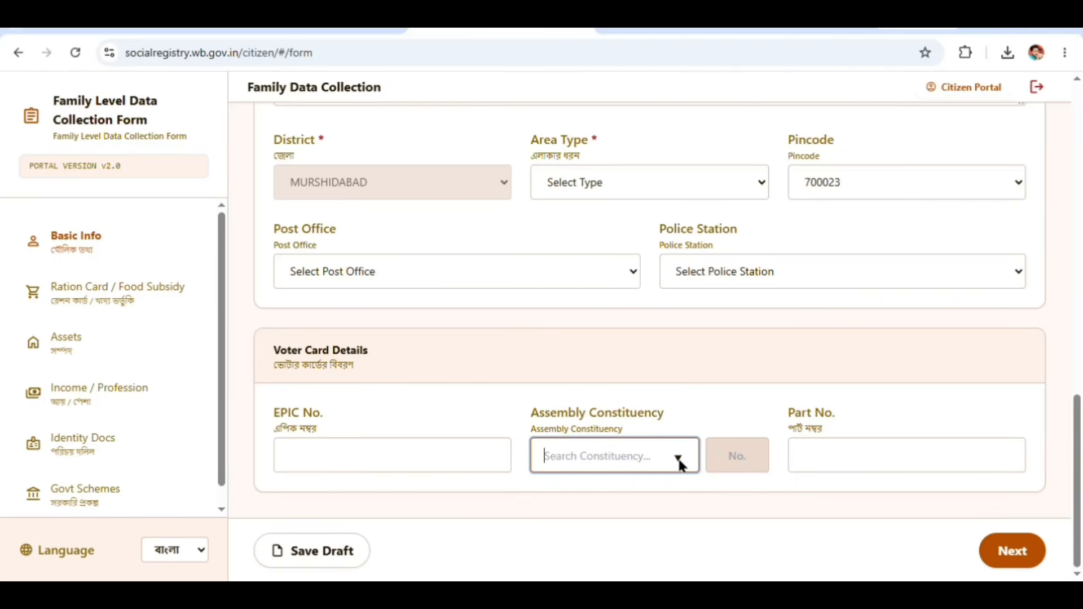
pyautogui.write('7')
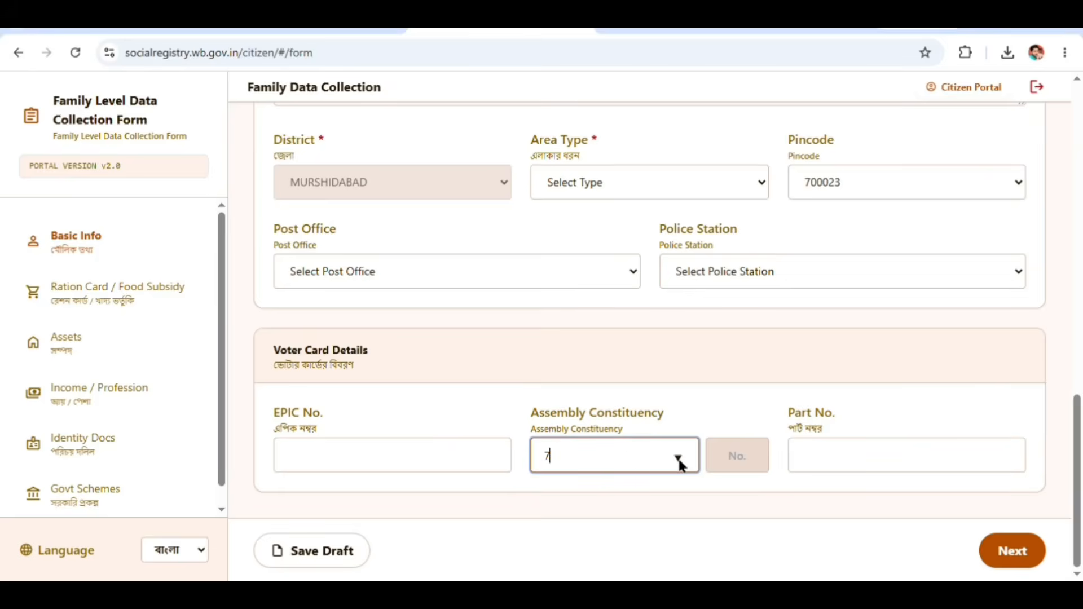
pyautogui.write('0')
pyautogui.click(659, 505)
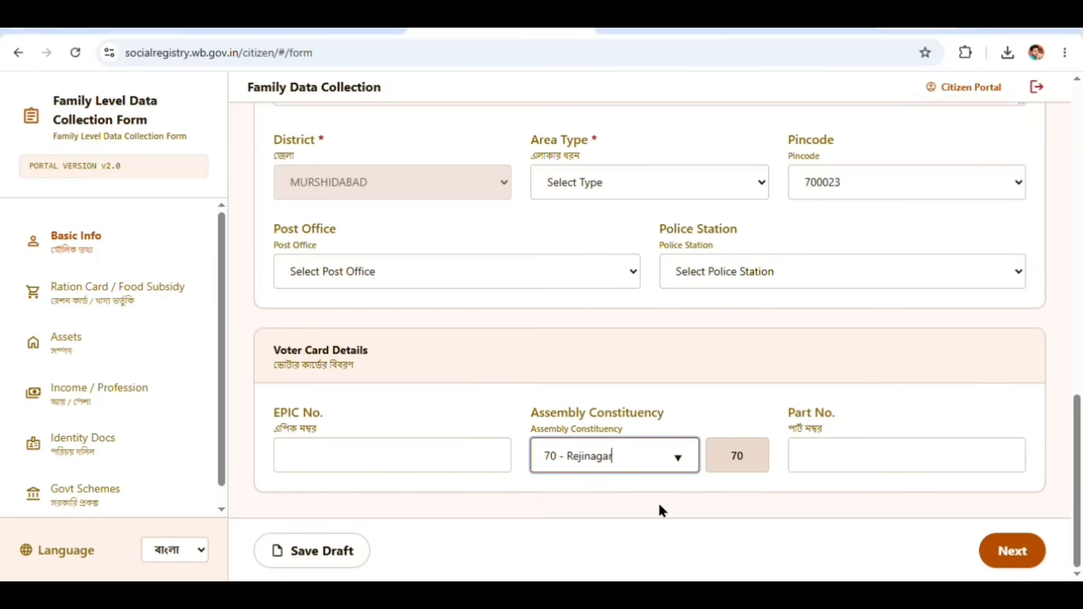
# Leave Part No. blank and return to Basic Information at the top.
pyautogui.click(832, 470)
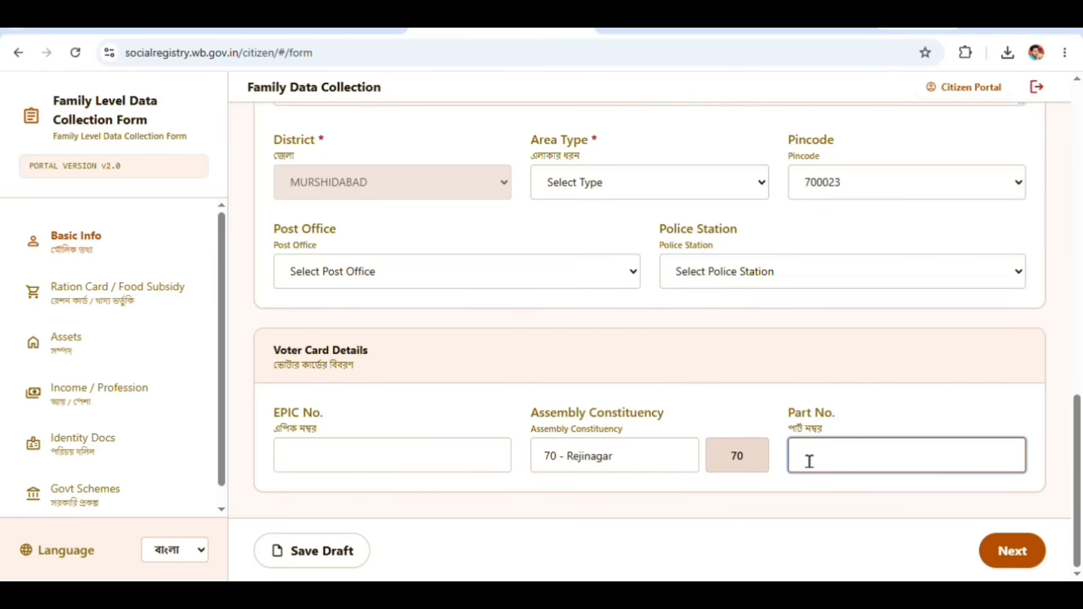
pyautogui.click(693, 430)
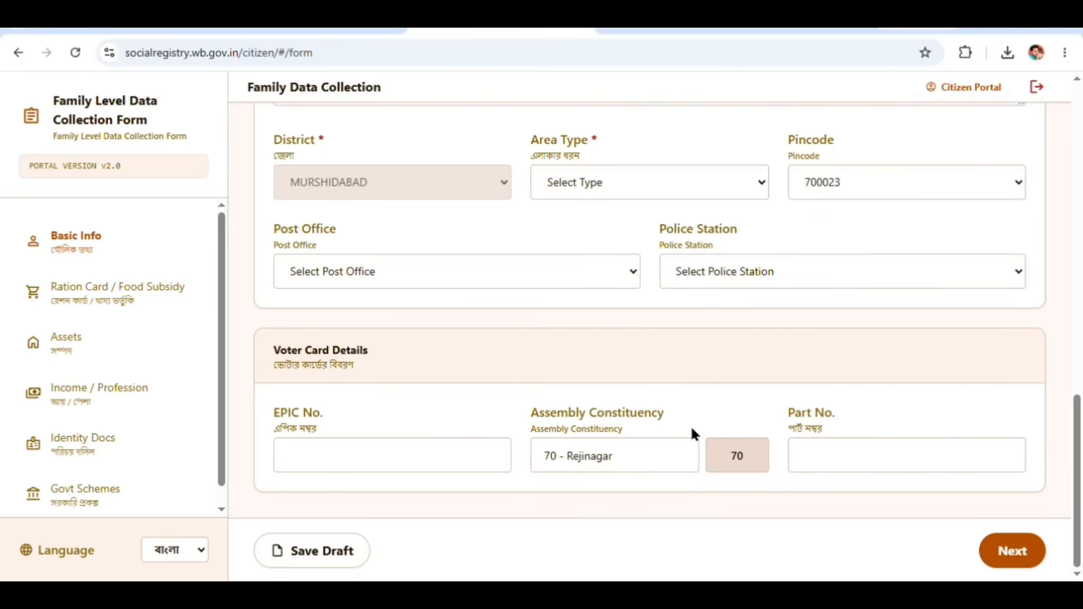
pyautogui.scroll(2, 753, 144)
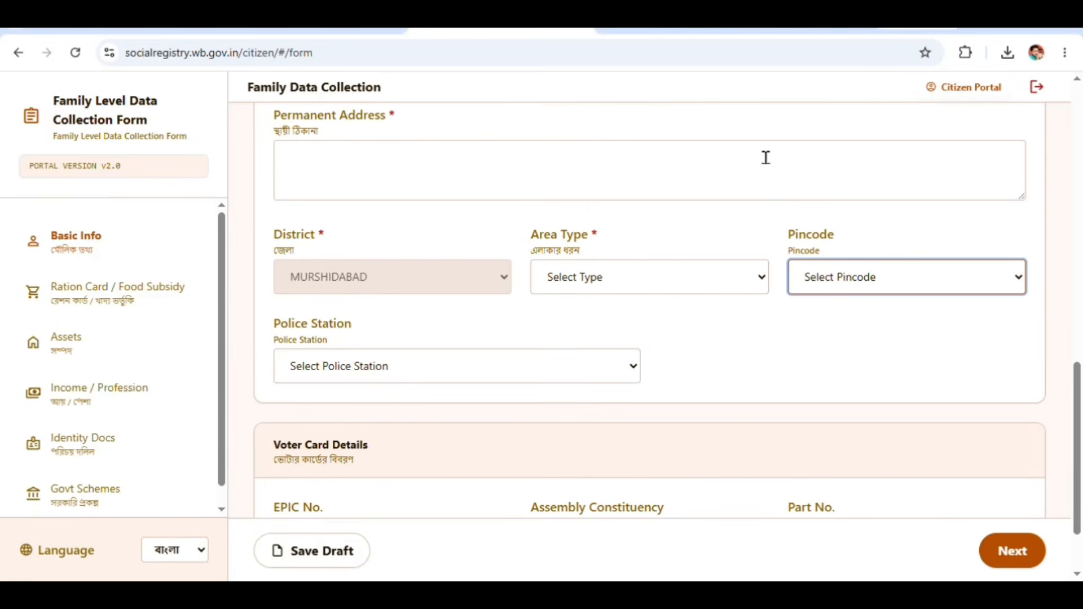
pyautogui.scroll(5, 767, 157)
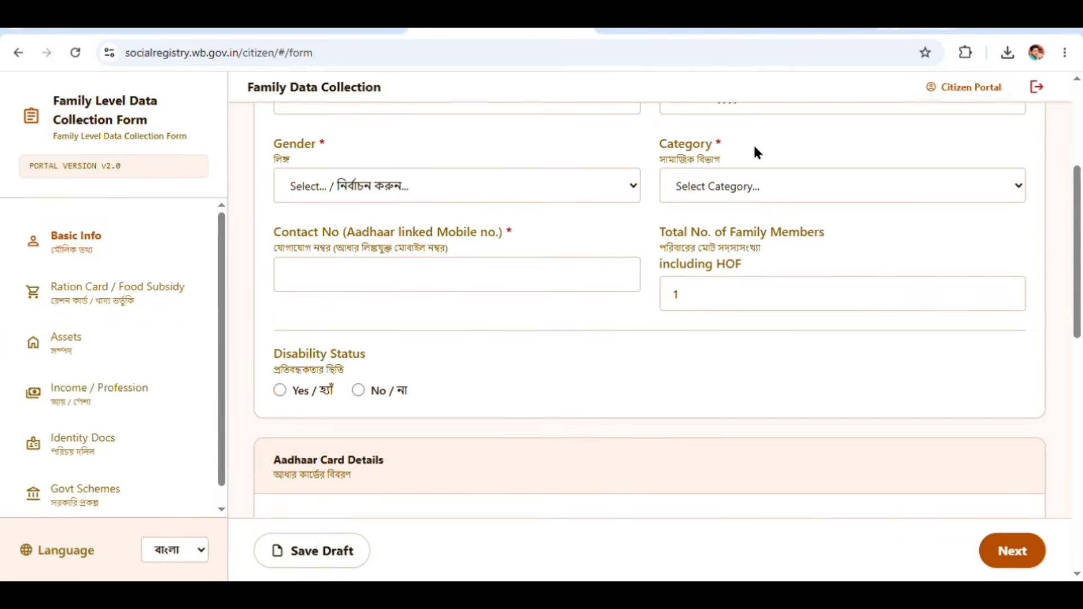
pyautogui.scroll(3, 755, 147)
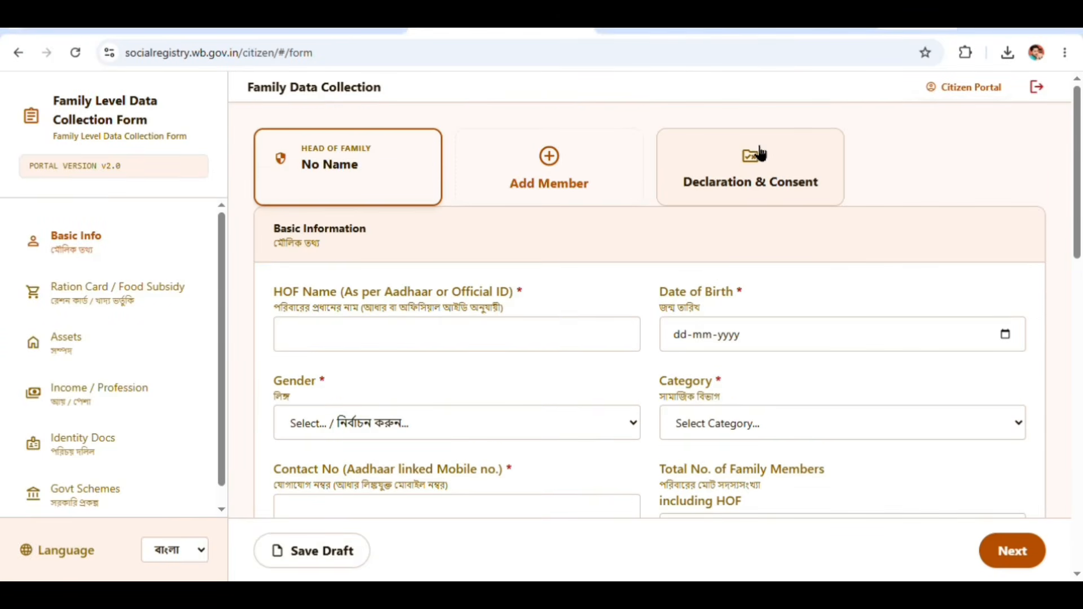
pyautogui.click(368, 341)
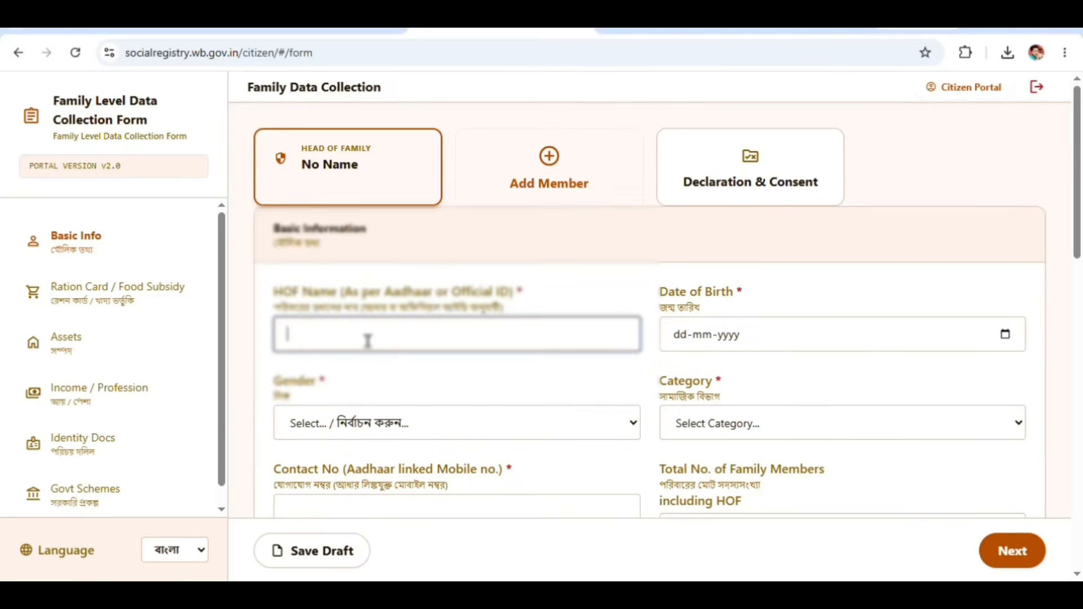
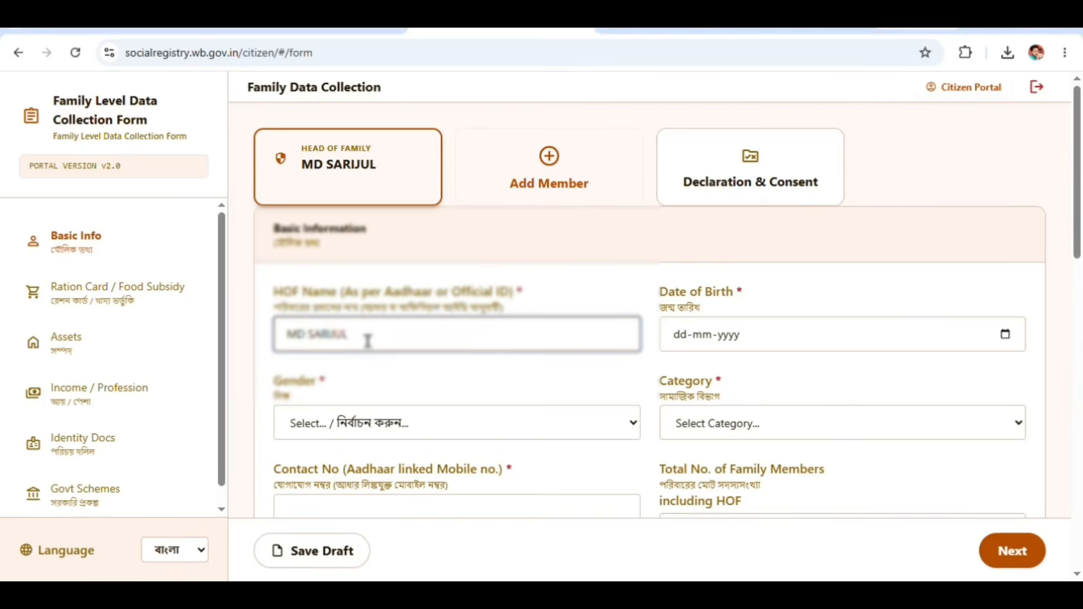
pyautogui.click(994, 334)
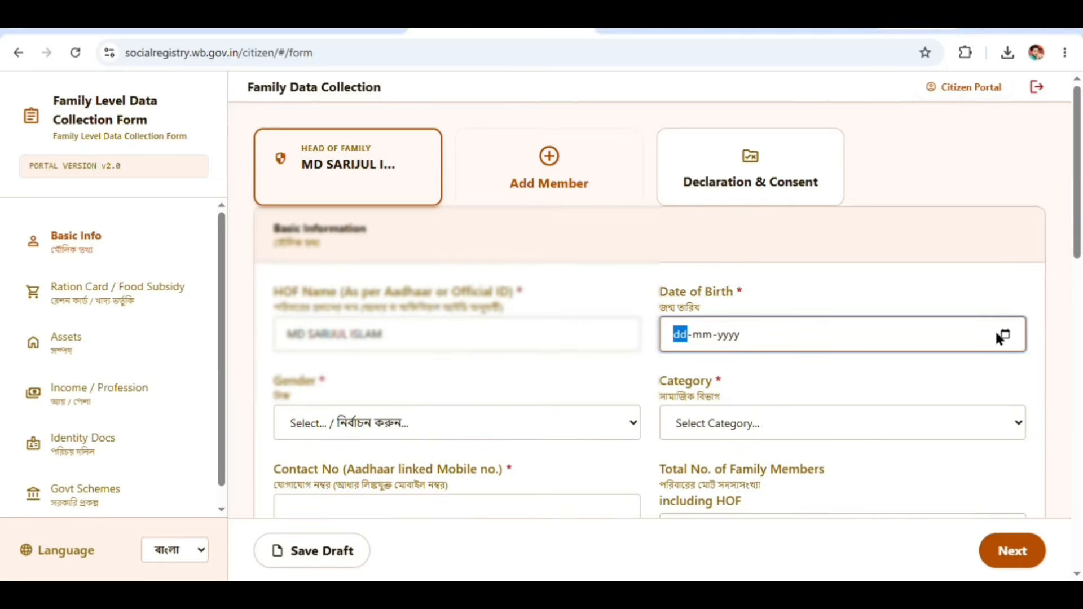
pyautogui.click(999, 334)
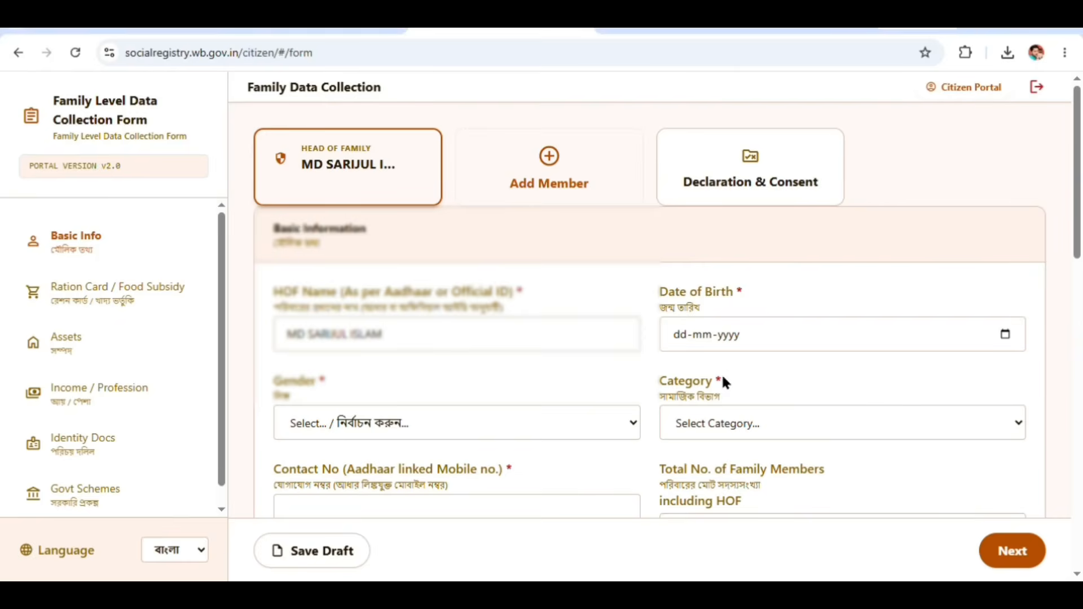
pyautogui.click(717, 412)
# Set the gender to Male and the category to OBC.
pyautogui.click(596, 427)
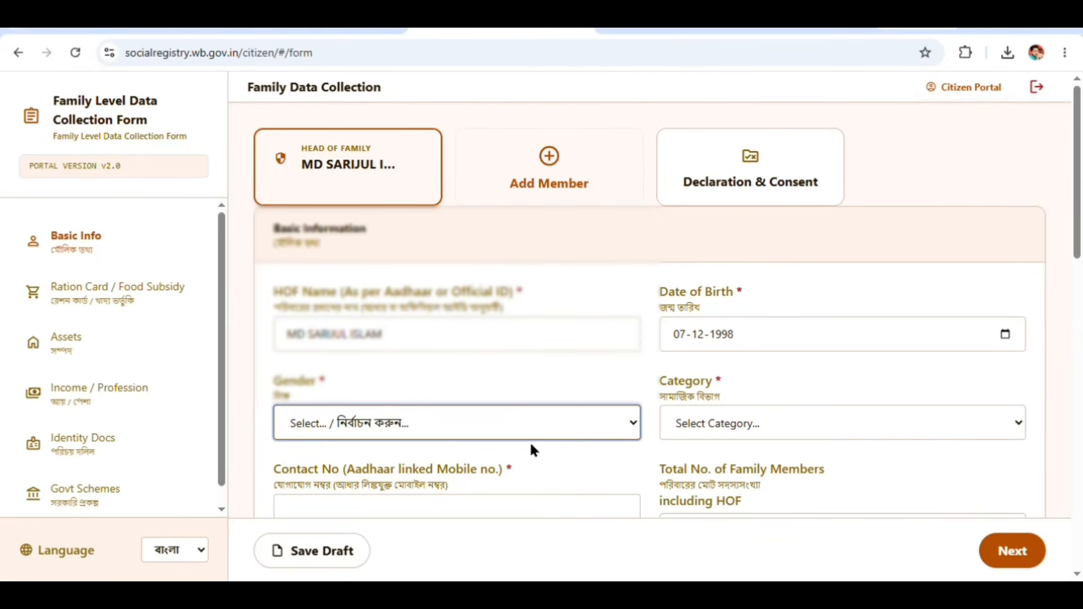
pyautogui.click(392, 474)
pyautogui.scroll(-3, 391, 474)
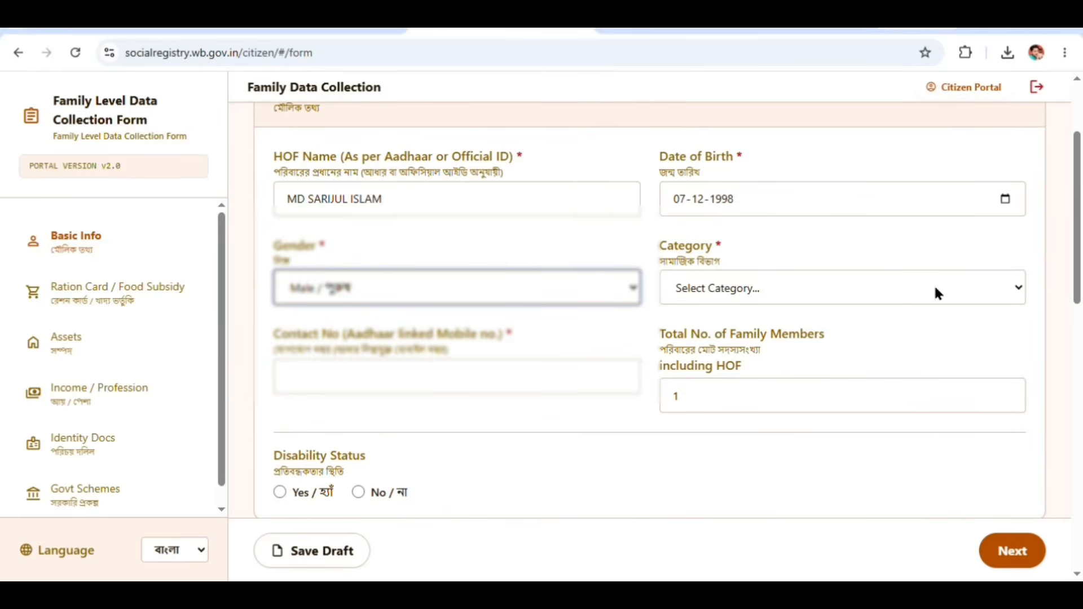
pyautogui.click(945, 293)
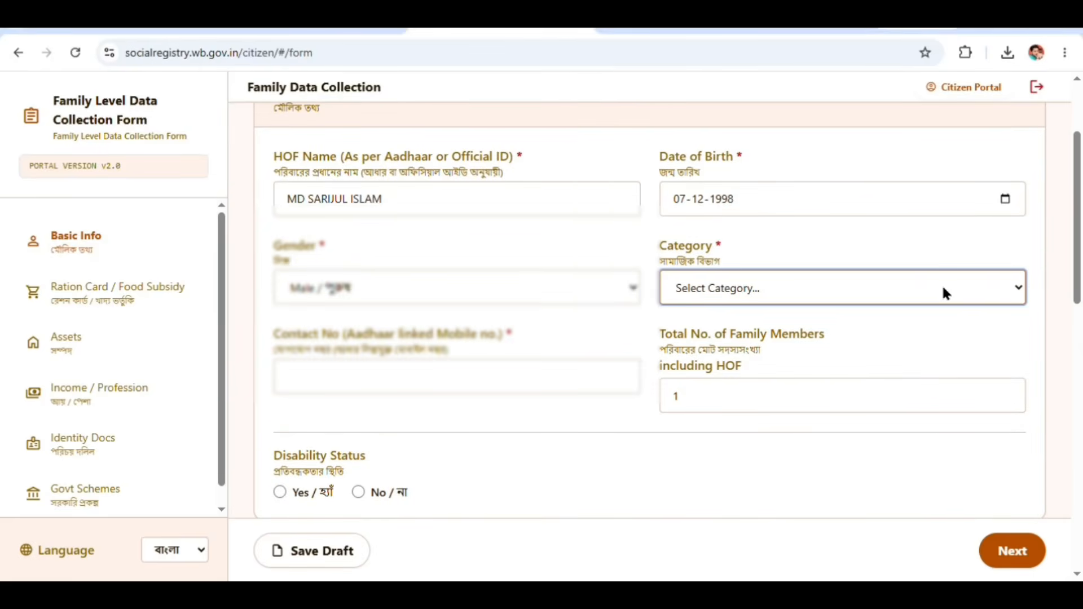
pyautogui.click(672, 422)
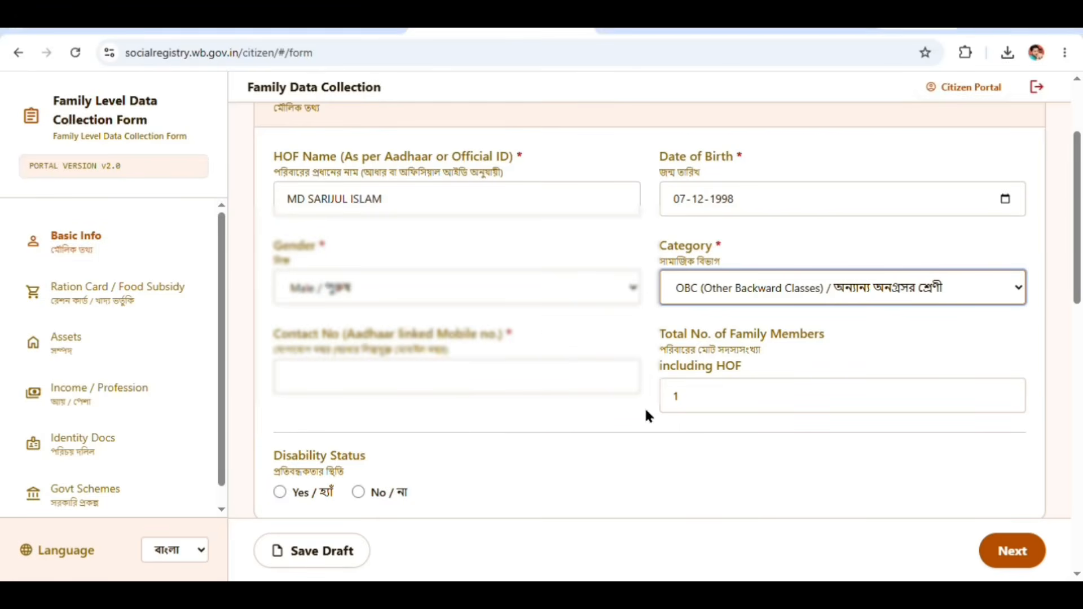
pyautogui.click(470, 390)
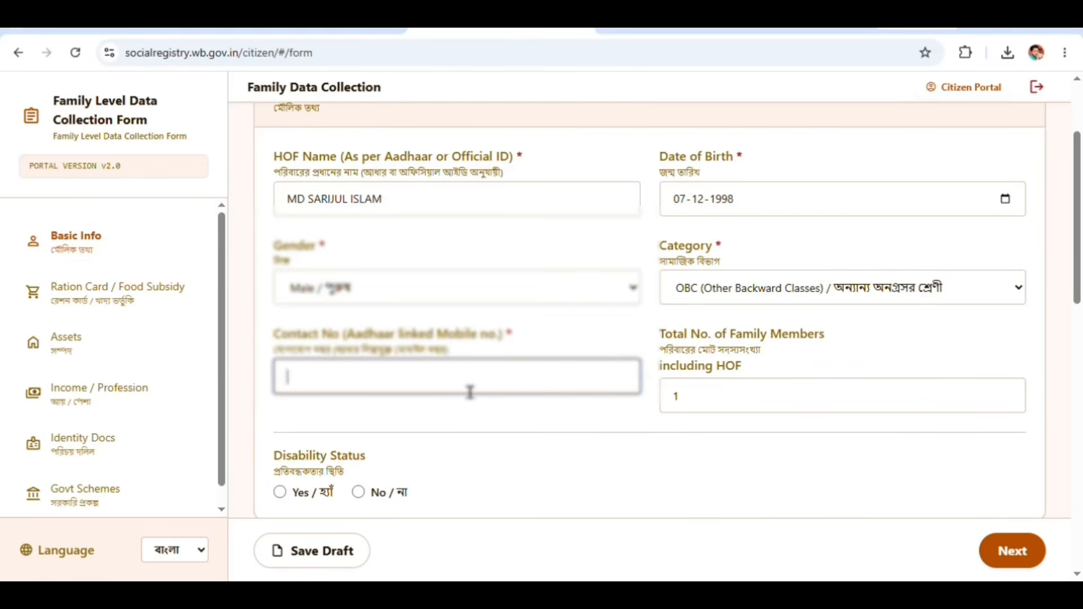
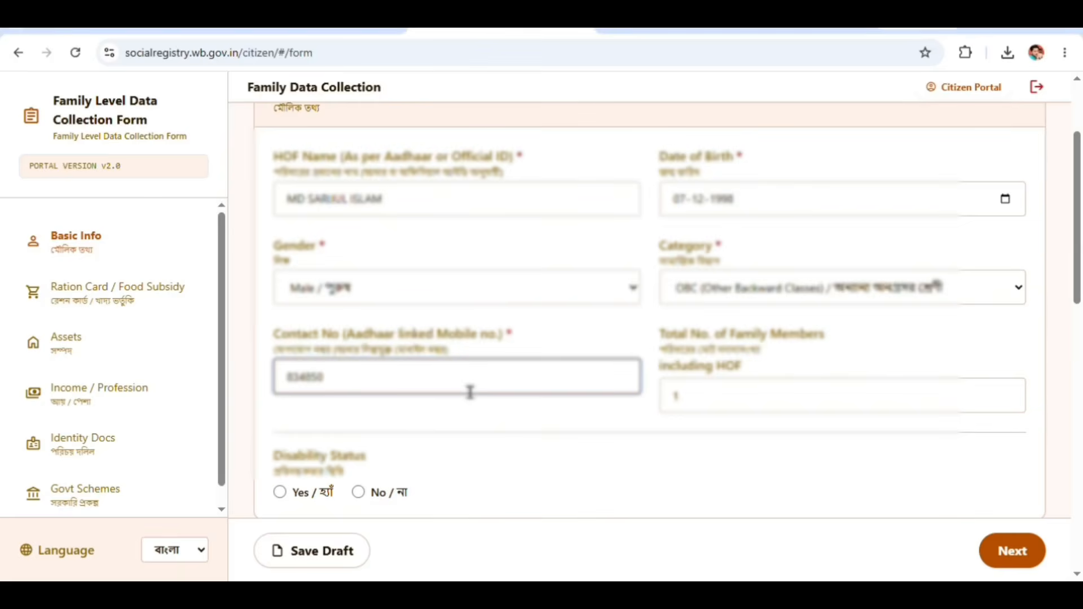
# Enter the contact mobile number, correct the family-member total, and set disability status to No.
pyautogui.click(714, 404)
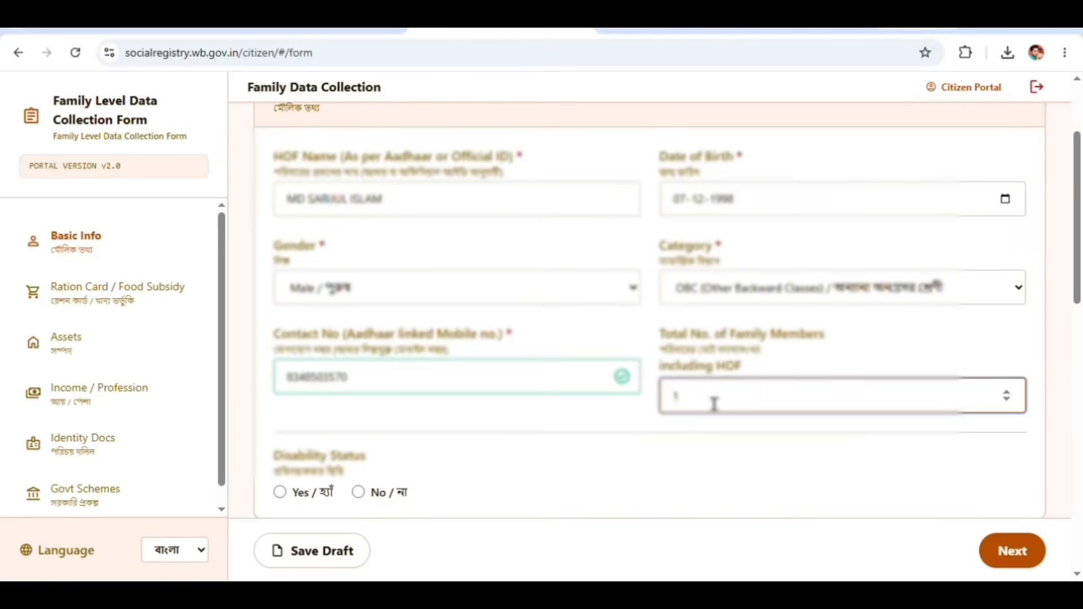
pyautogui.write('0')
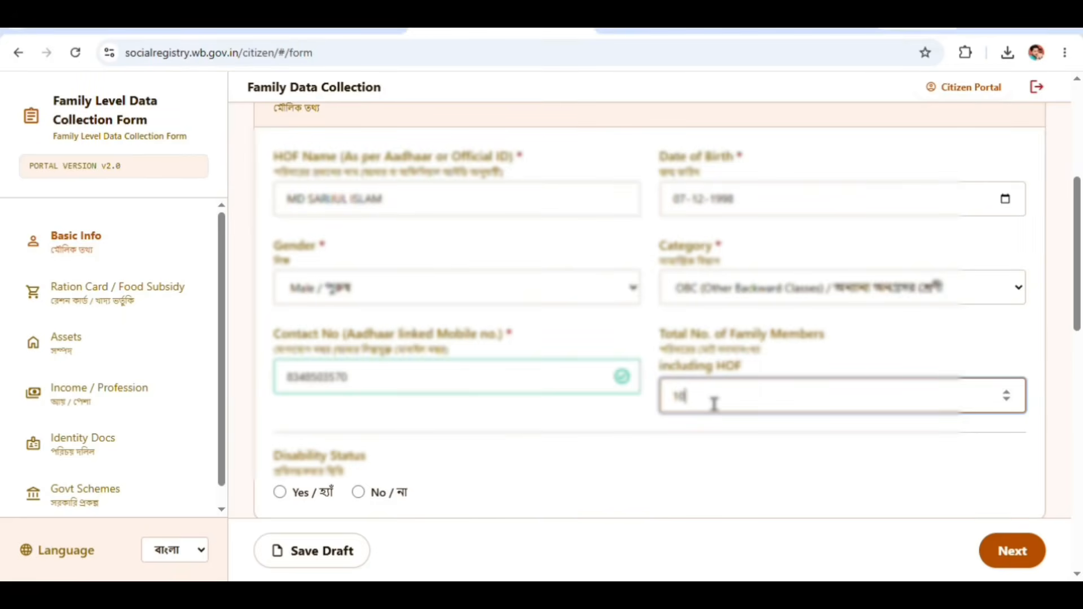
pyautogui.press('BackSpace')
pyautogui.press('BackSpace')
pyautogui.write('4')
pyautogui.scroll(-2, 714, 404)
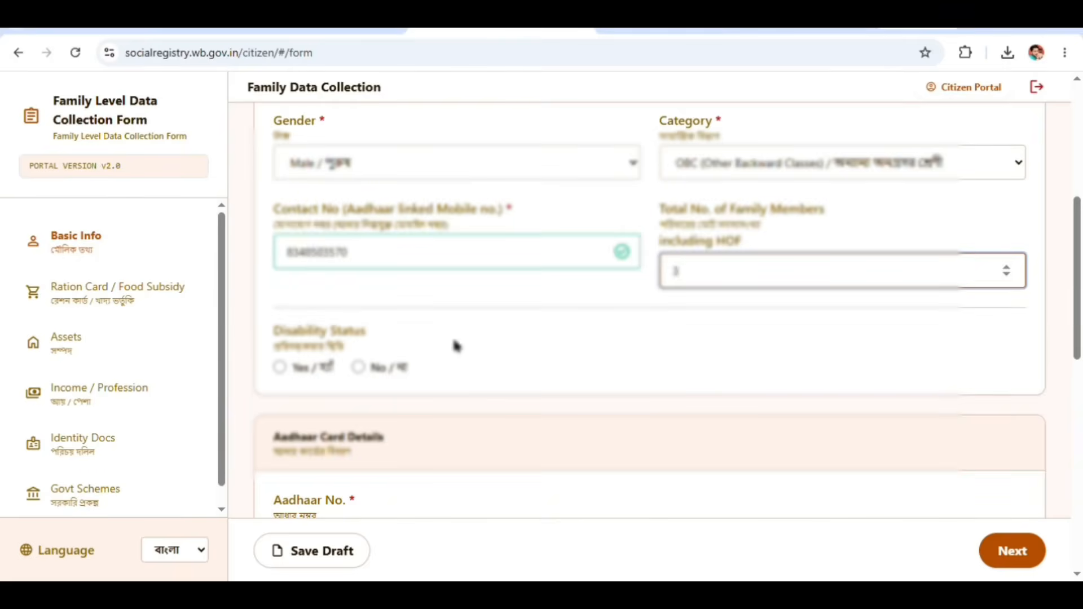
pyautogui.click(359, 368)
pyautogui.scroll(-3, 362, 367)
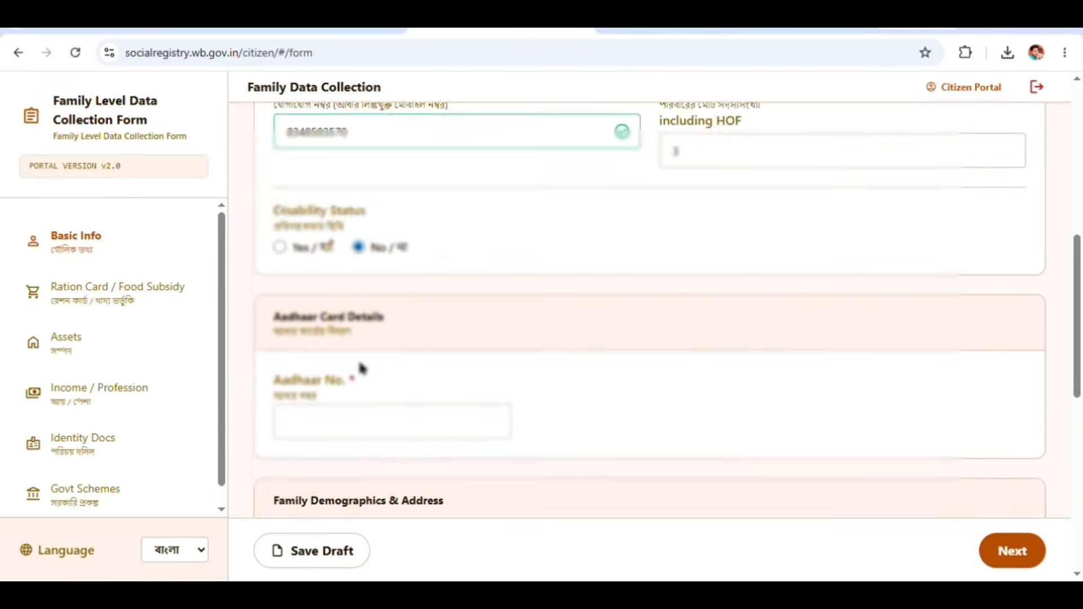
# Enter the head of family's Aadhaar number and upload the Aadhaar card file.
pyautogui.click(322, 342)
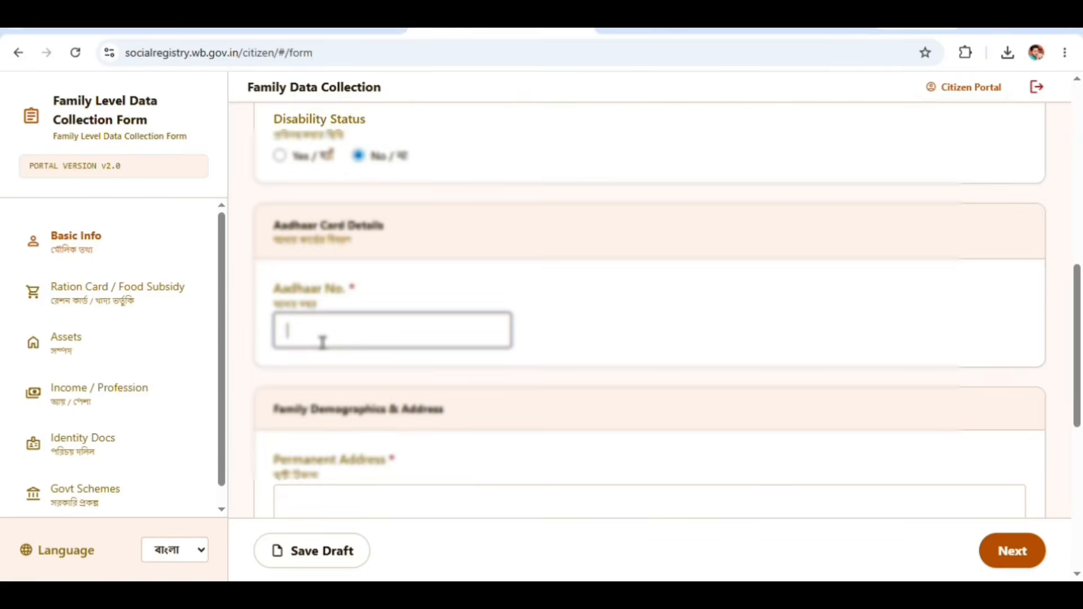
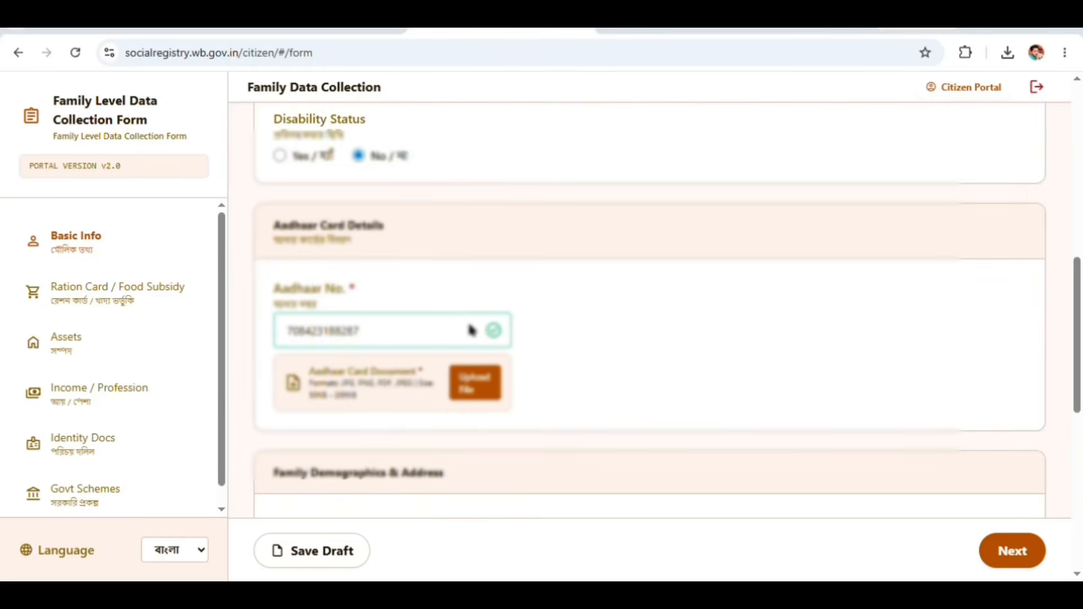
pyautogui.click(946, 551)
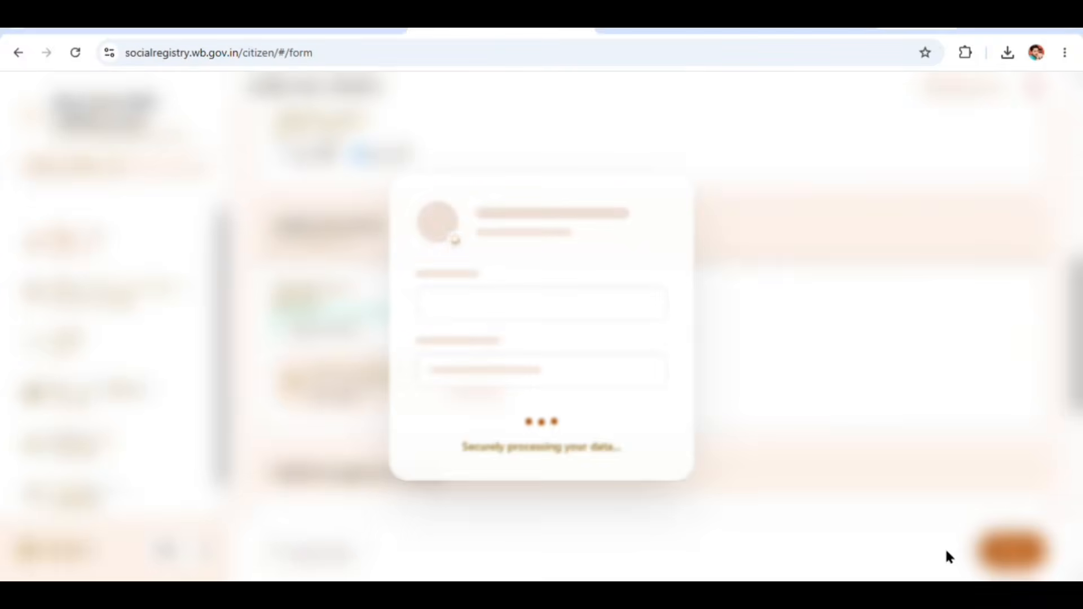
pyautogui.scroll(-5, 689, 432)
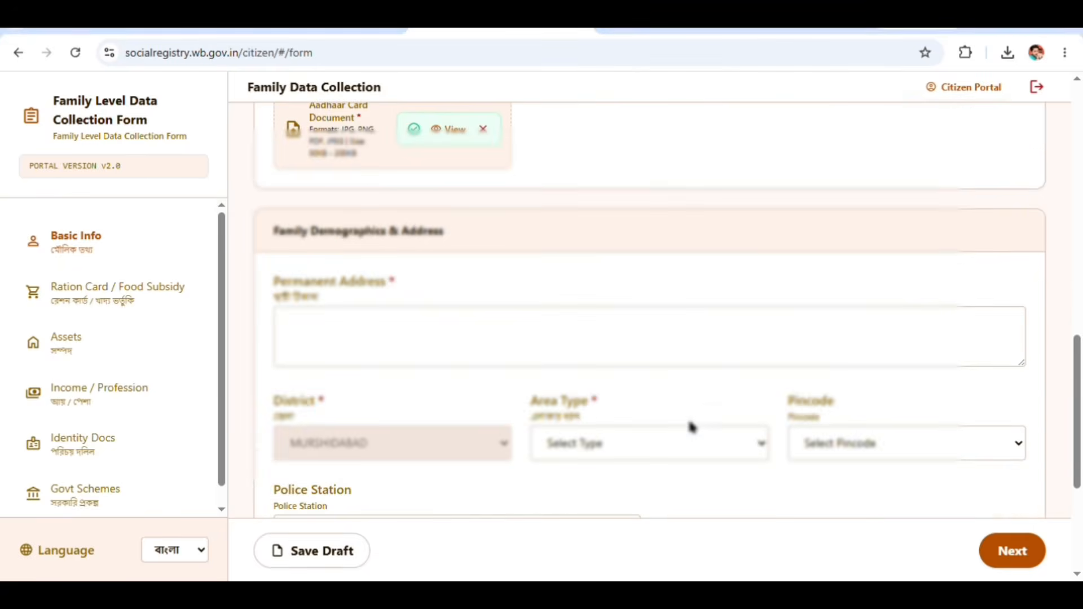
# Type the permanent address in three lines: village/PO, police station, then district with PIN.
pyautogui.click(321, 342)
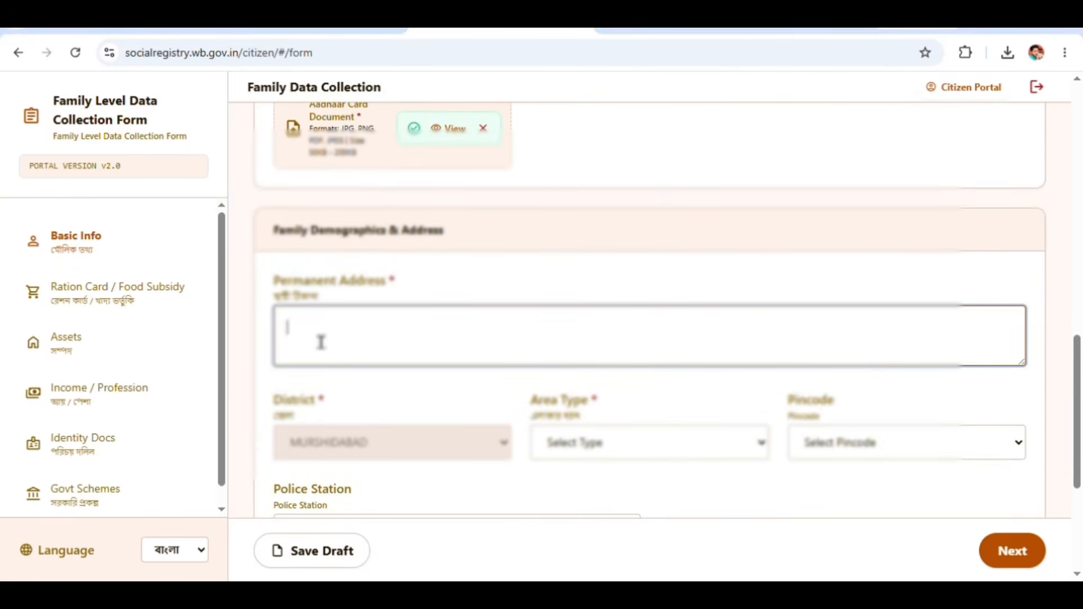
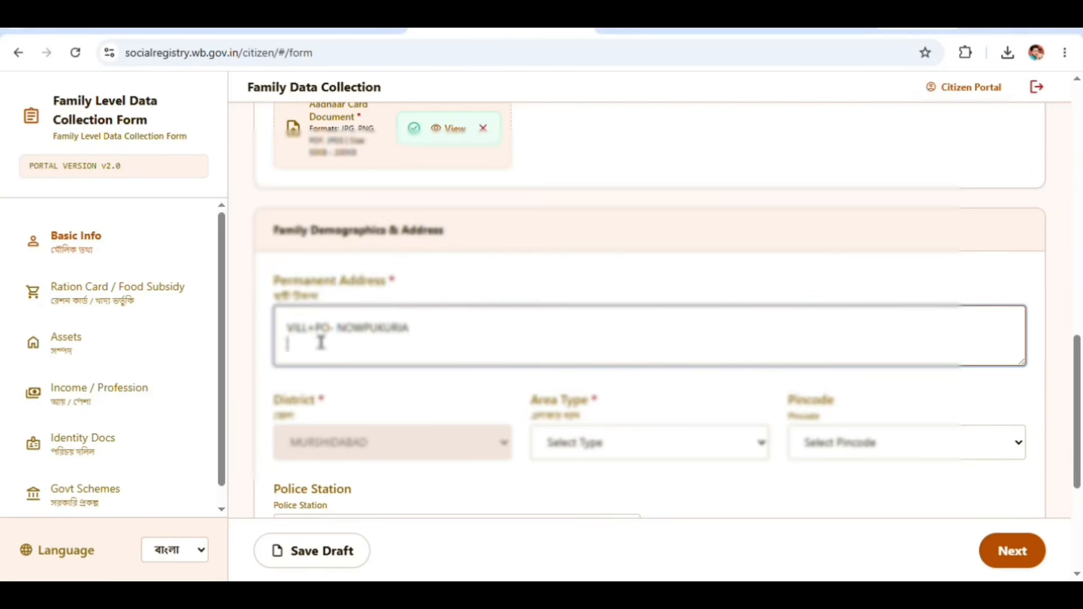
pyautogui.press('Return')
pyautogui.press('Return')
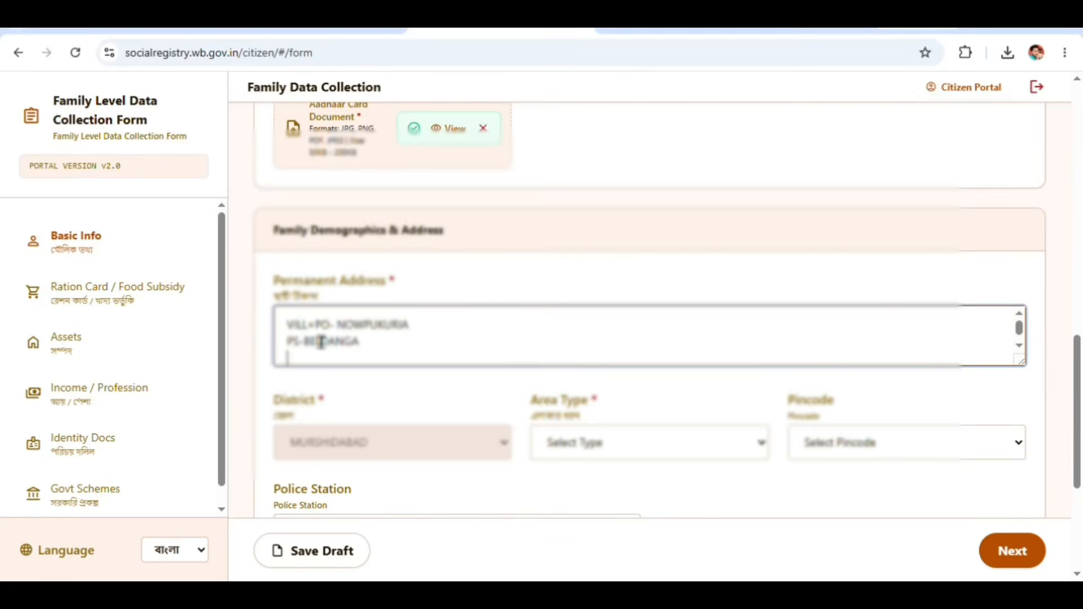
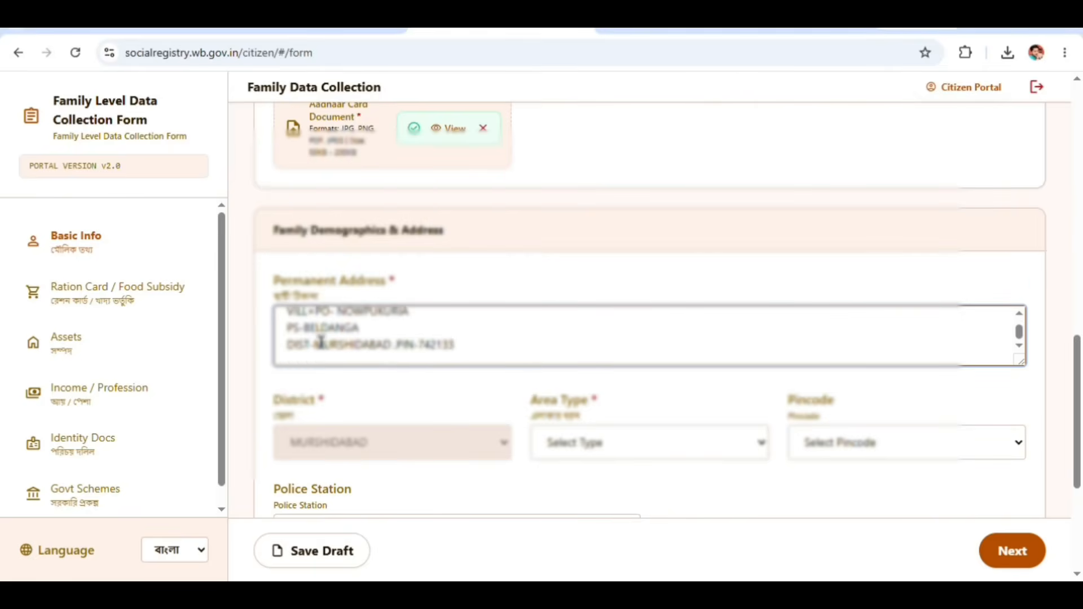
pyautogui.scroll(1, 320, 341)
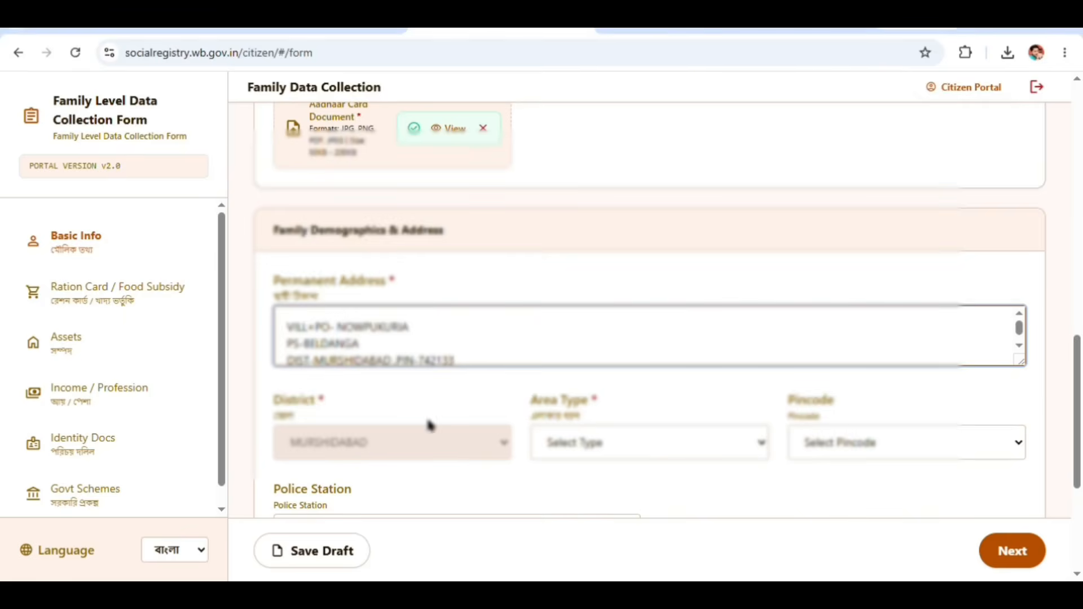
# Set Area Type to Rural and choose the family's pincode and post office.
pyautogui.click(763, 446)
pyautogui.click(605, 495)
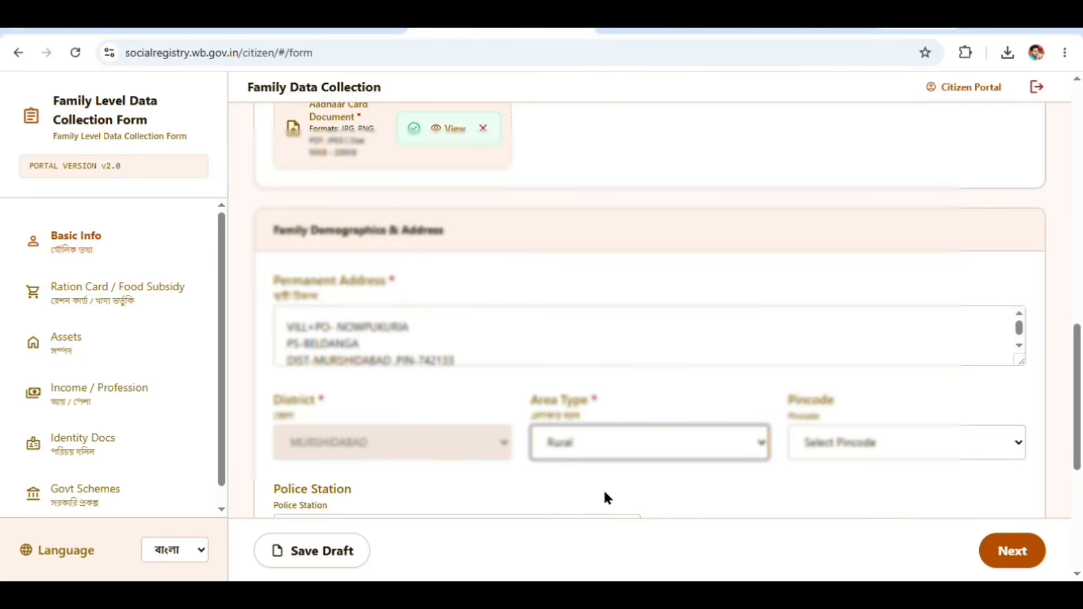
pyautogui.click(836, 445)
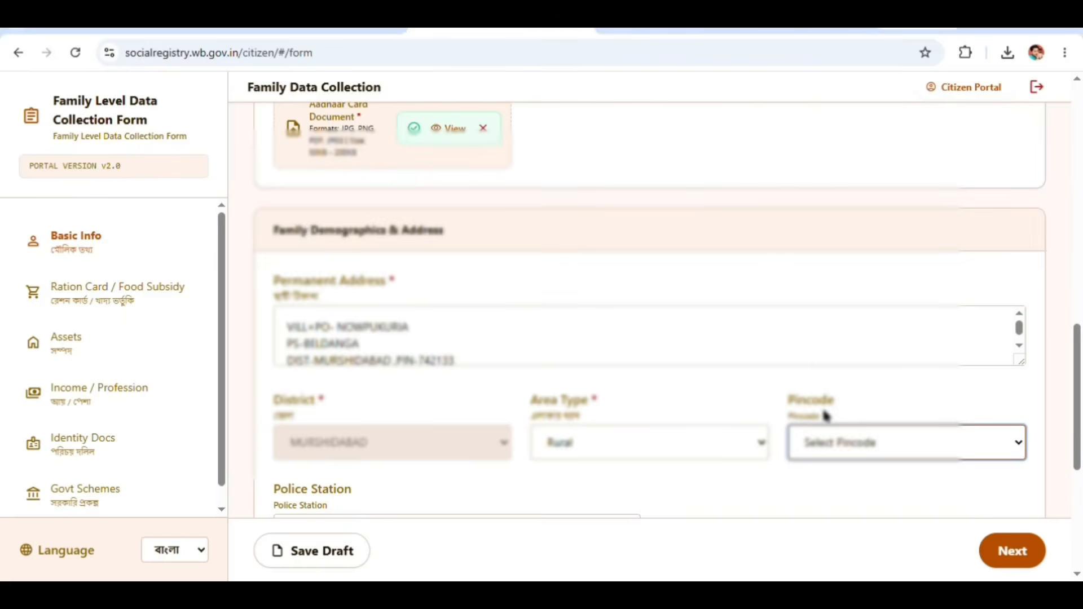
pyautogui.press('Down')
pyautogui.scroll(-3, 624, 435)
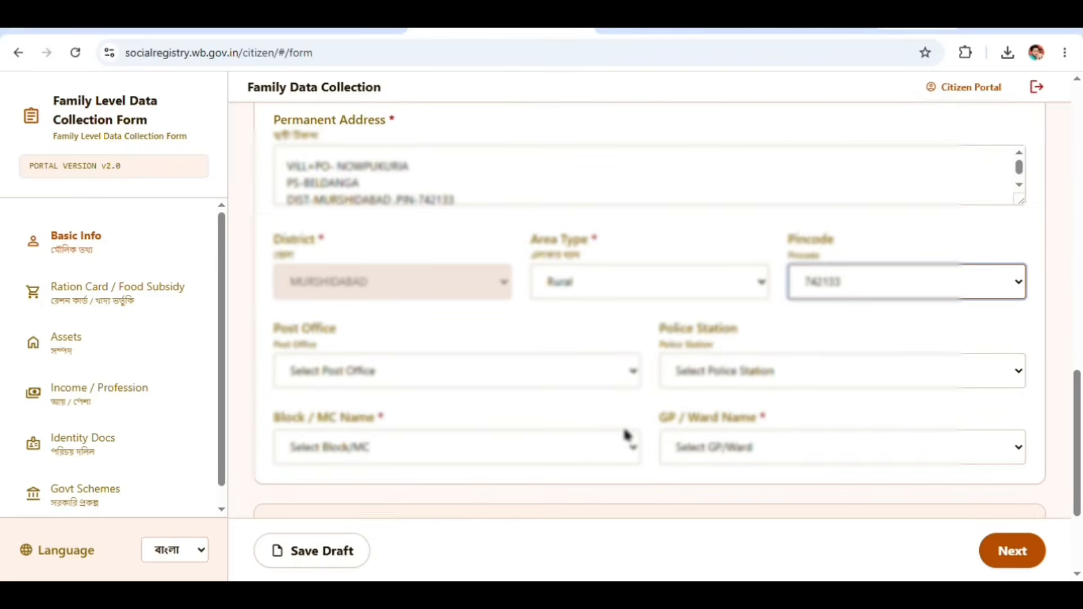
pyautogui.click(633, 372)
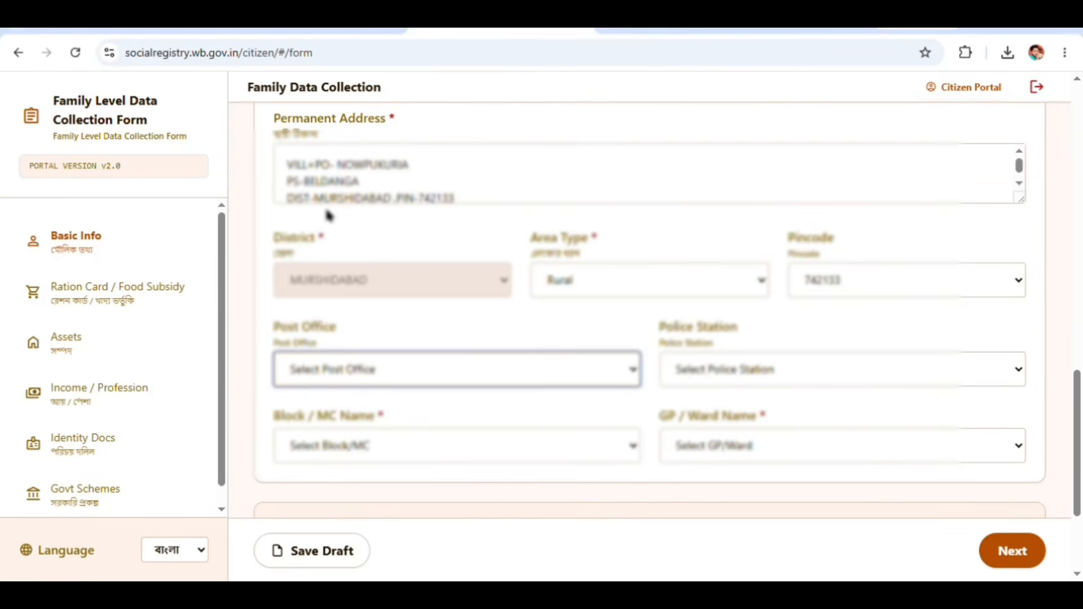
pyautogui.click(322, 343)
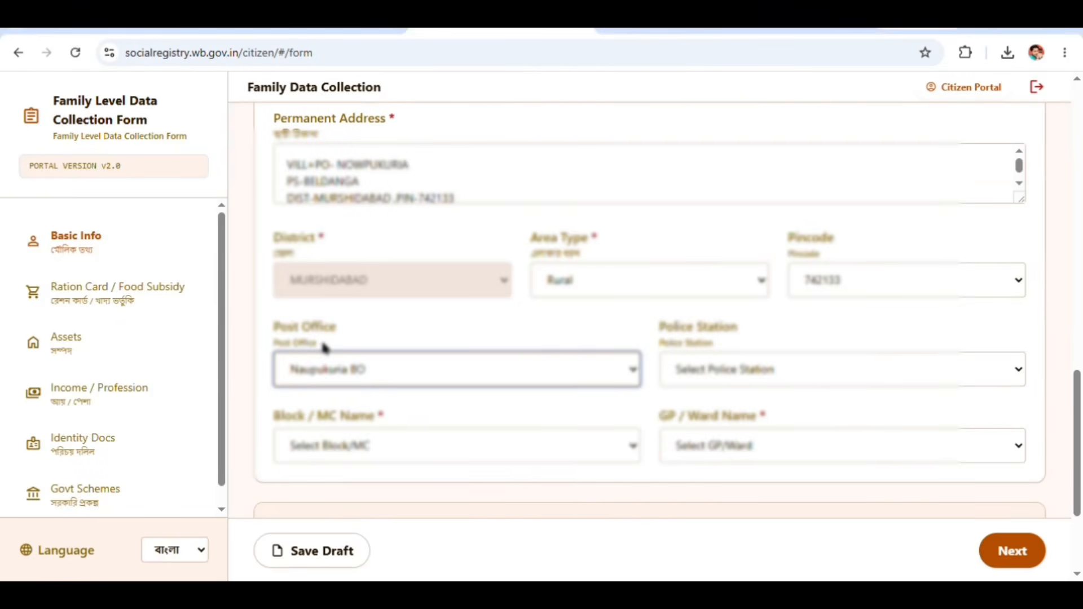
# Choose the police station, block BELDANGA-I and GP KAPASDANGA.
pyautogui.click(752, 375)
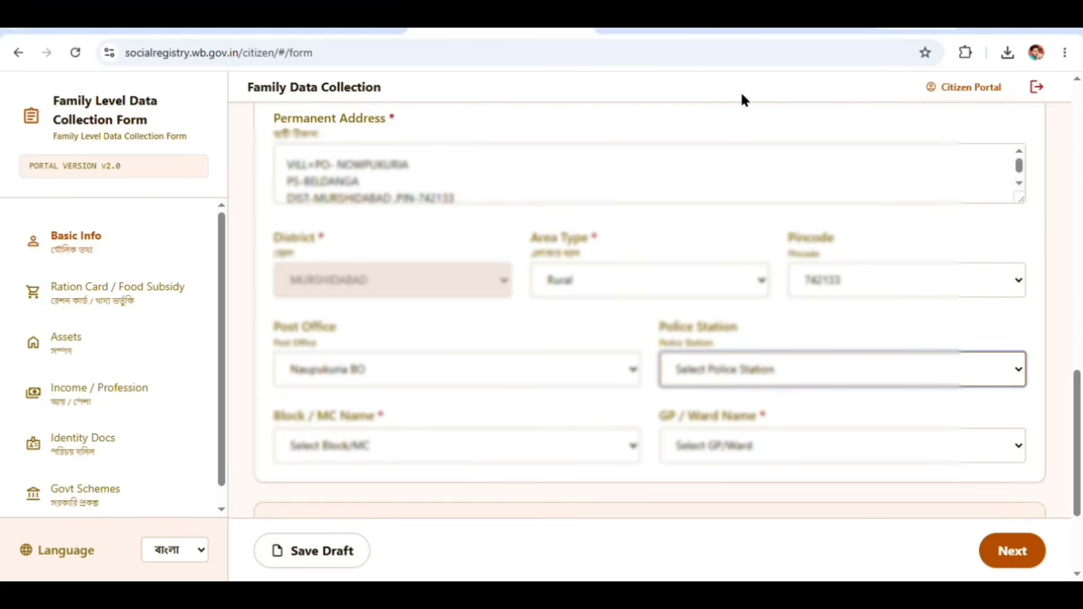
pyautogui.click(731, 42)
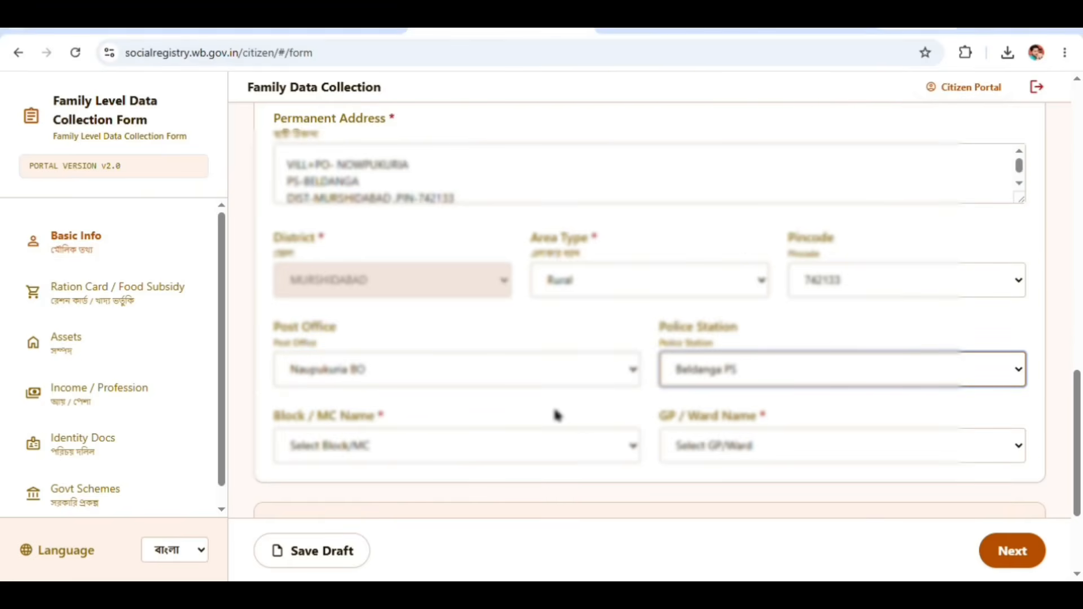
pyautogui.click(612, 454)
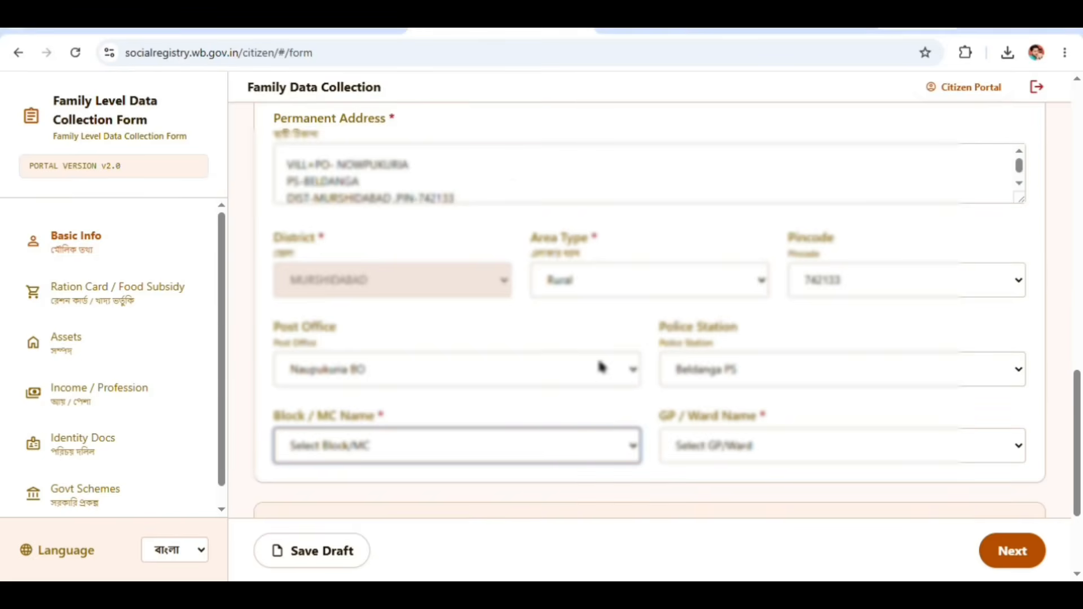
pyautogui.click(410, 37)
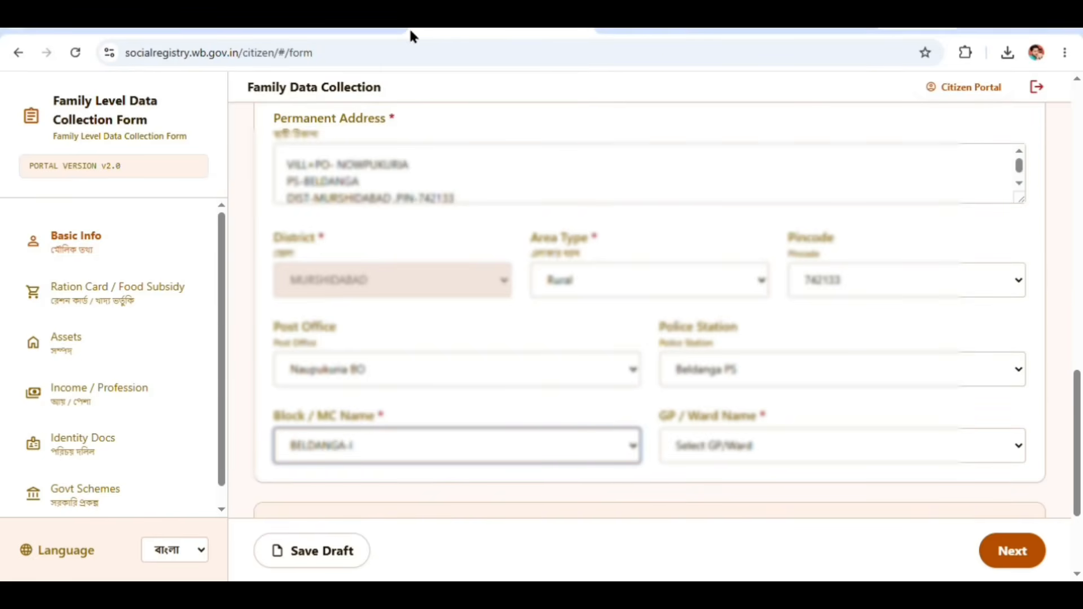
pyautogui.click(741, 453)
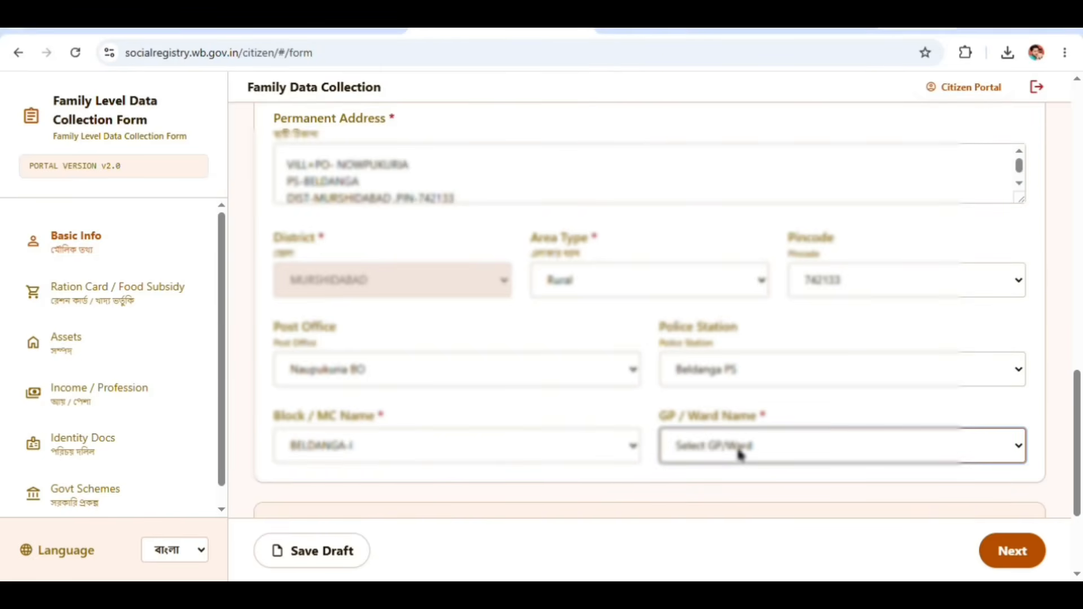
pyautogui.click(746, 296)
# Enter the head's voter EPIC number, choose constituency 70 - Rejnagar and Part No. 55, then continue.
pyautogui.scroll(-3, 535, 382)
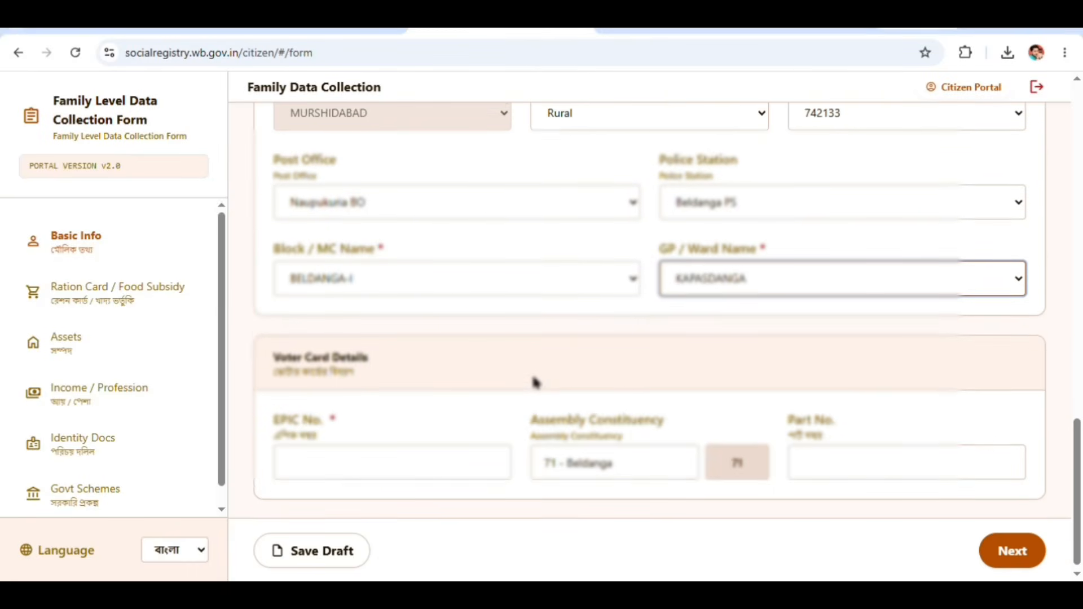
pyautogui.click(335, 463)
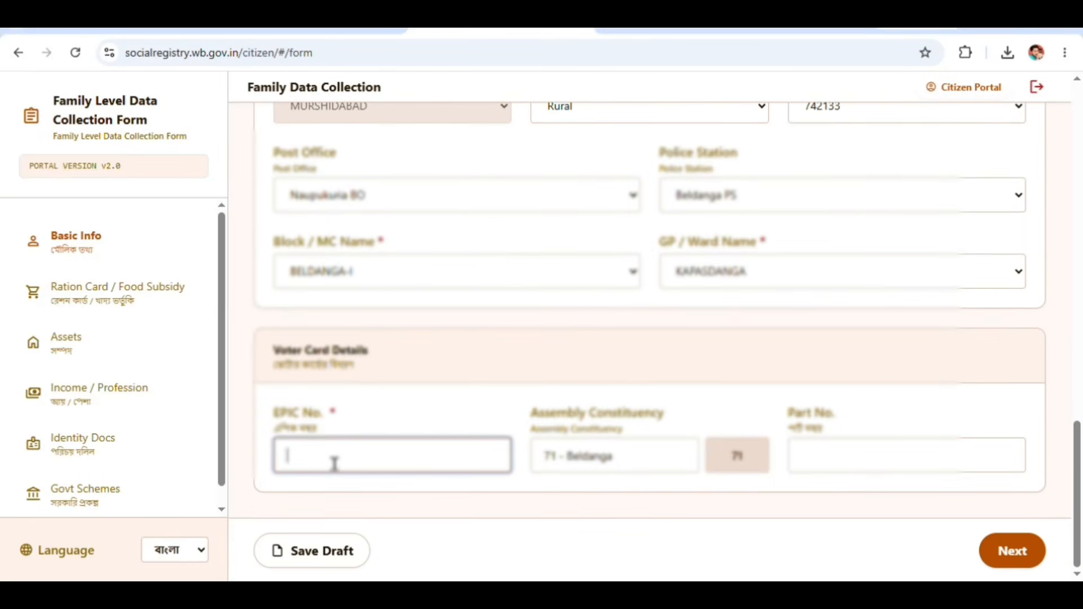
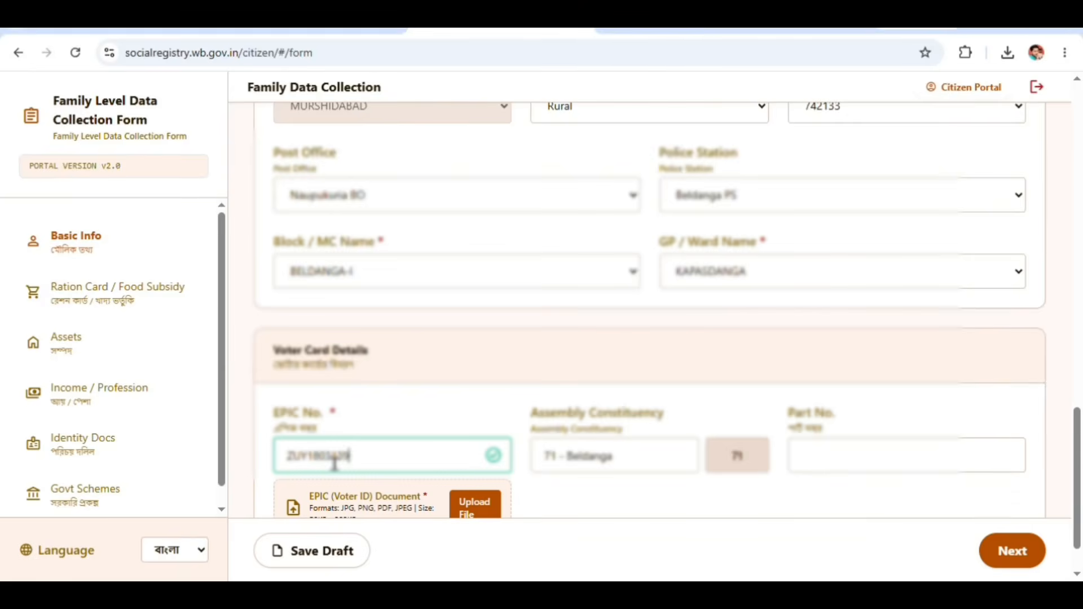
pyautogui.scroll(-1, 487, 519)
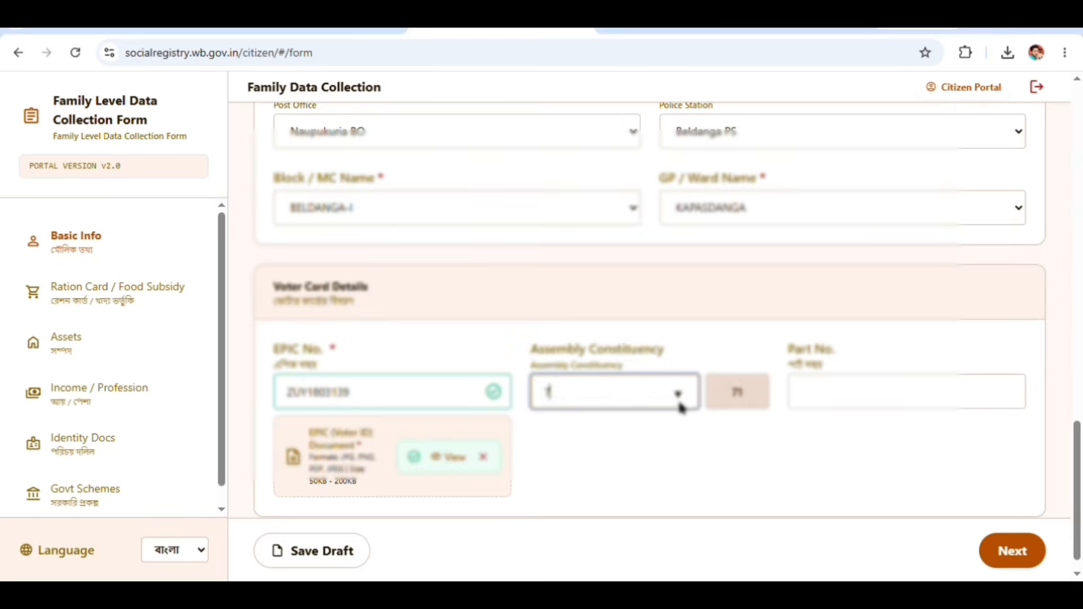
pyautogui.write('70 - Rejinagar')
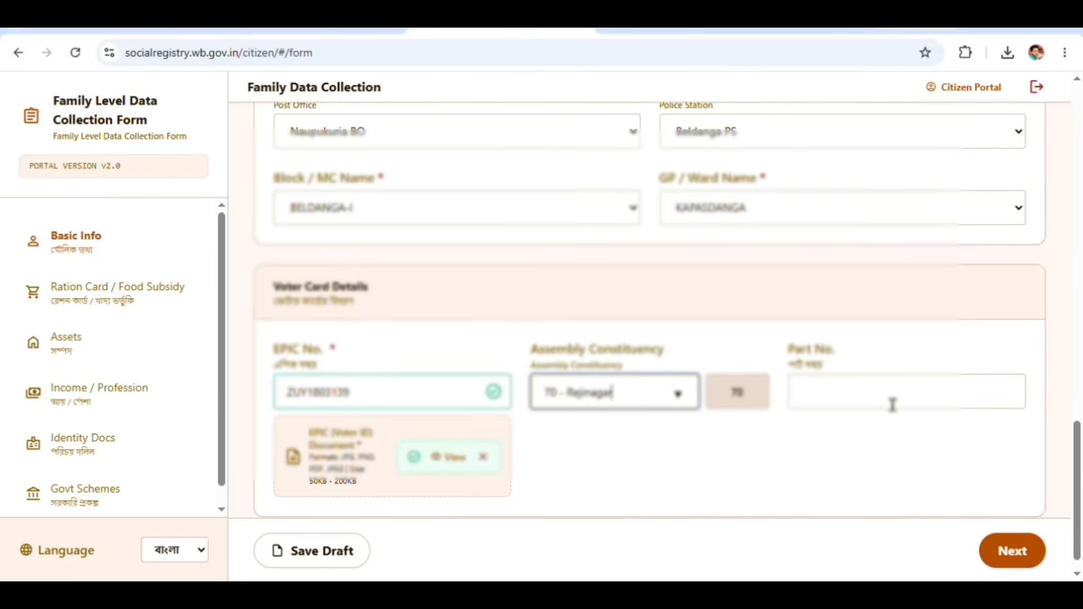
pyautogui.click(860, 395)
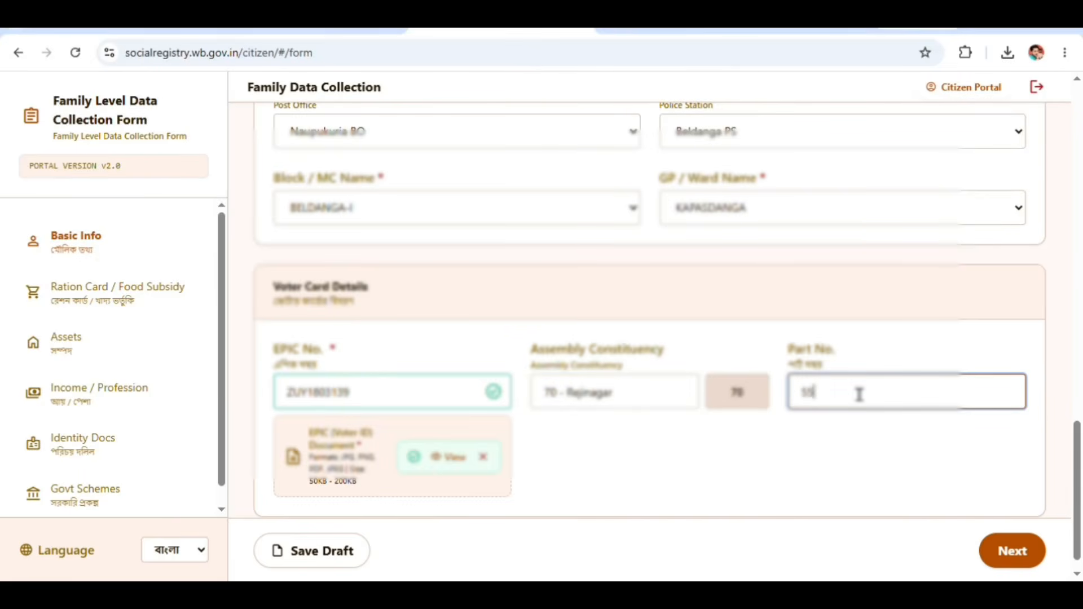
pyautogui.click(1017, 554)
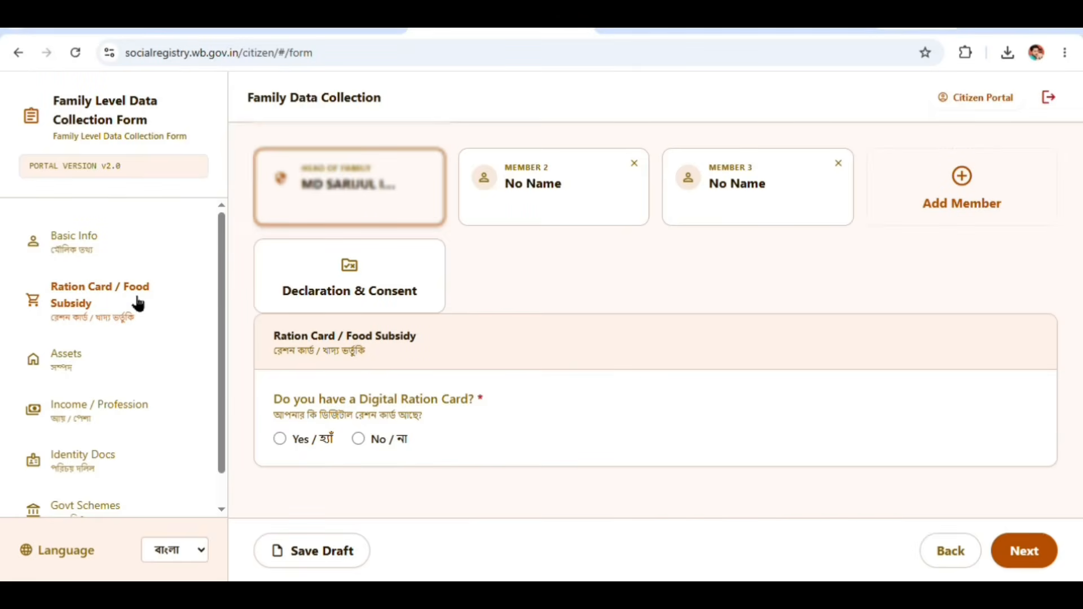
# Mark Digital Ration Card Yes, type PHH, enter the ration card number, and continue to Assets.
pyautogui.scroll(-1, 171, 314)
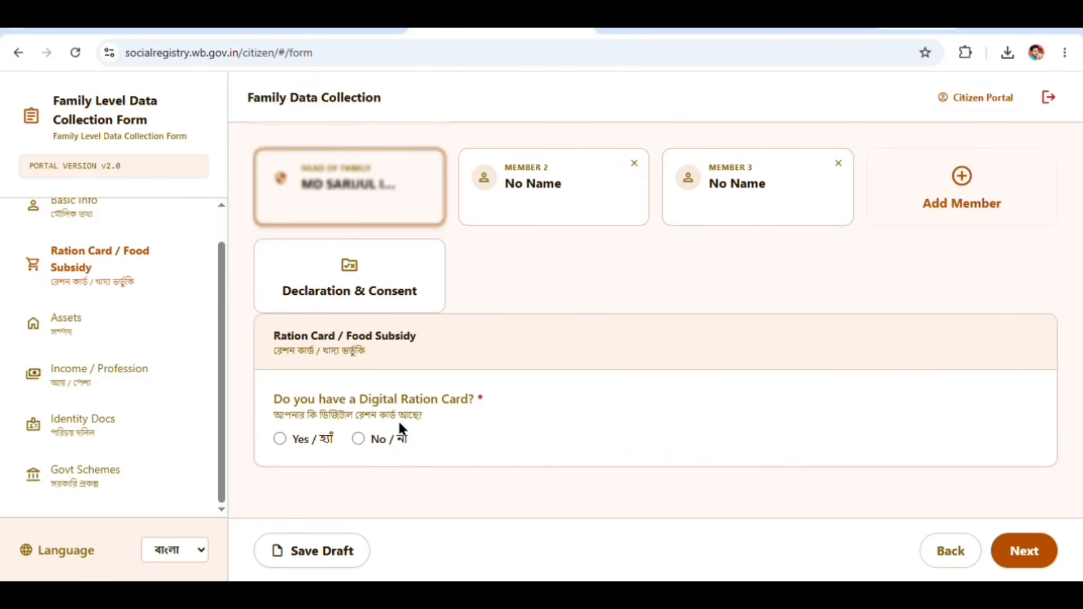
pyautogui.click(278, 439)
pyautogui.scroll(-2, 279, 434)
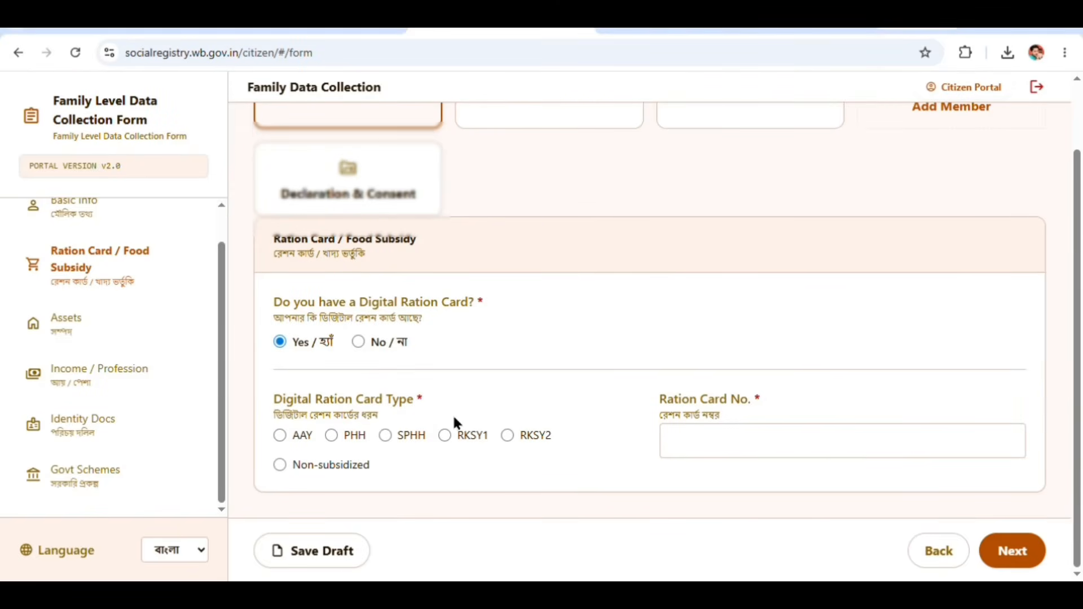
pyautogui.click(332, 436)
pyautogui.click(705, 450)
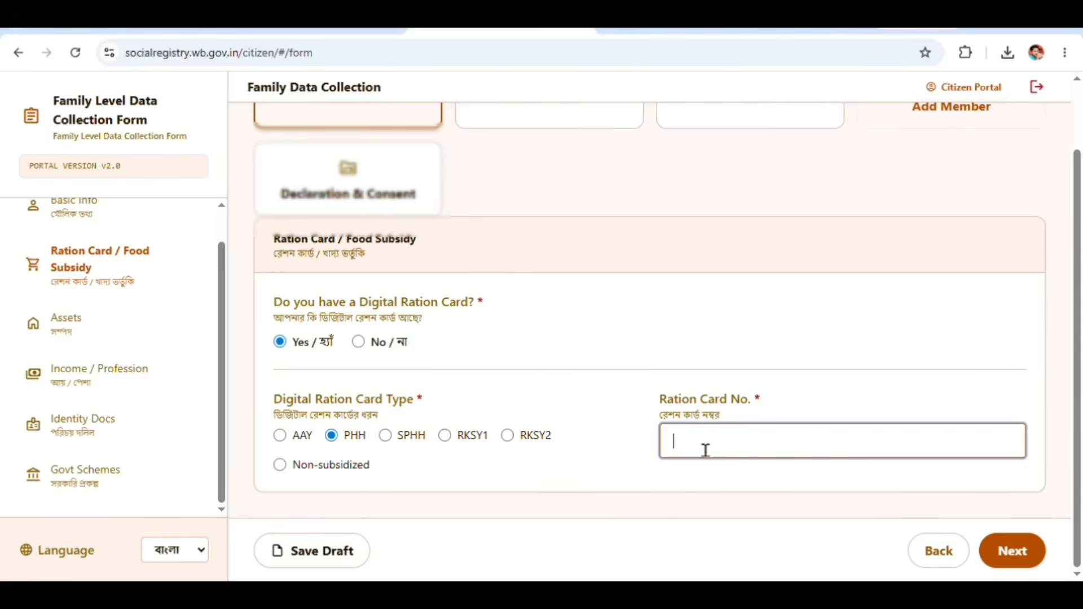
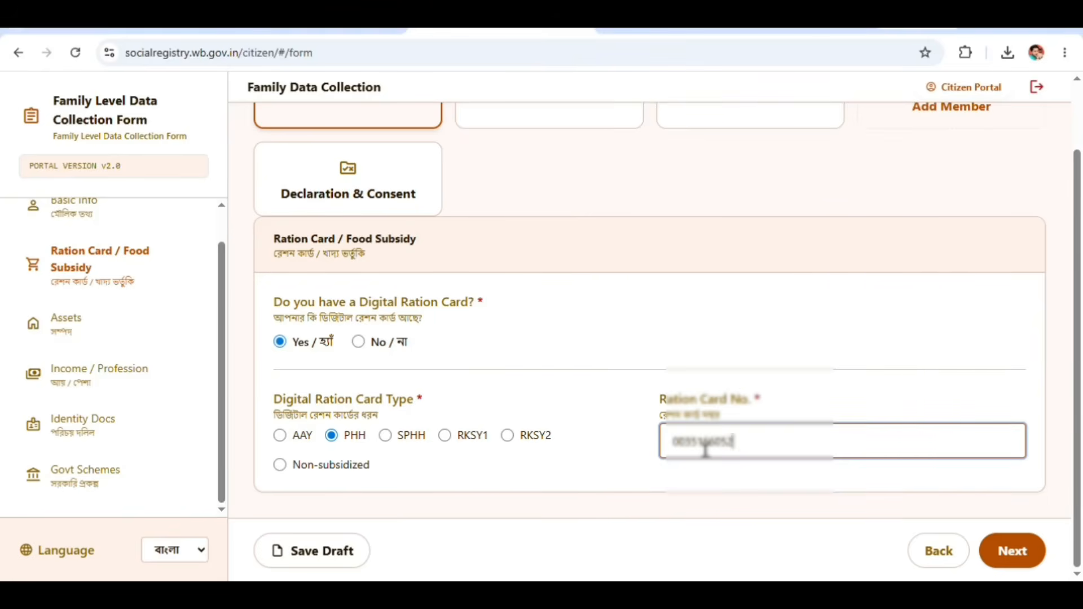
pyautogui.click(1021, 555)
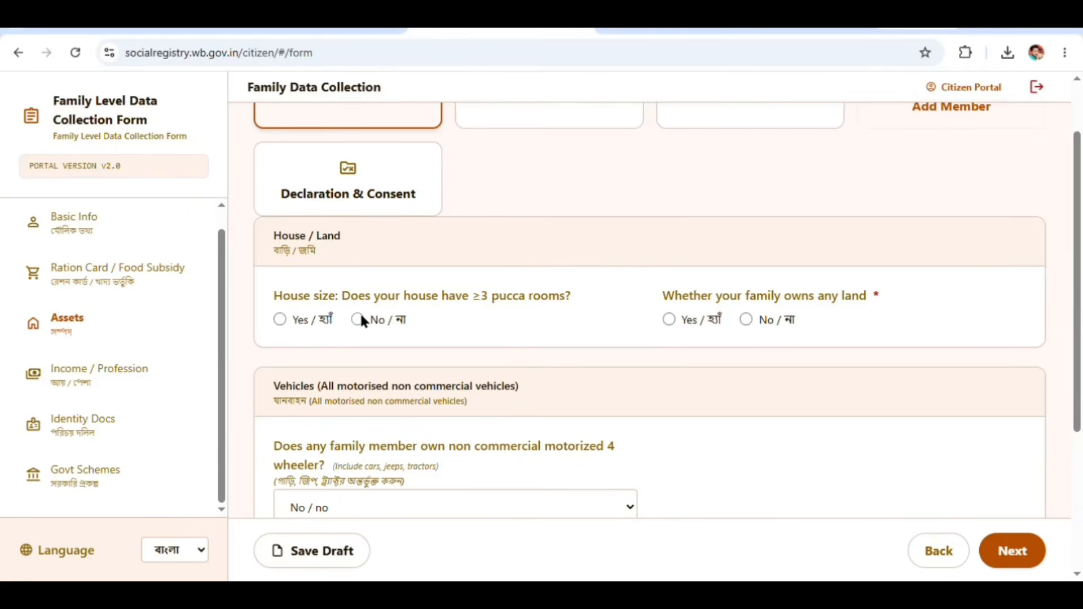
# Answer No to three or more pucca rooms and land ownership, confirming four-wheeler ownership stays No.
pyautogui.click(358, 320)
pyautogui.click(746, 320)
pyautogui.scroll(-4, 666, 374)
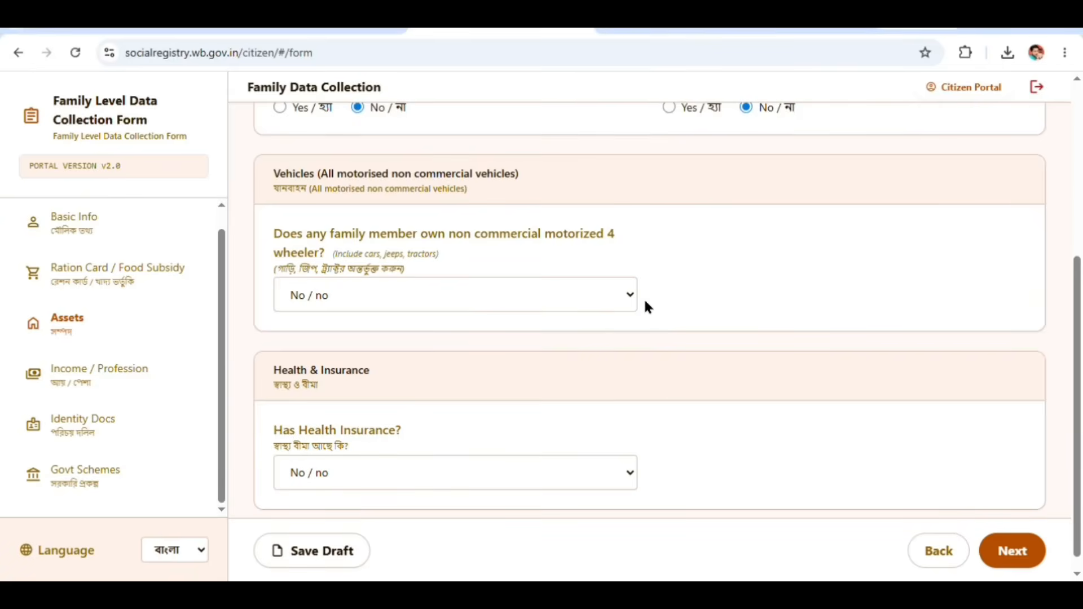
pyautogui.click(626, 296)
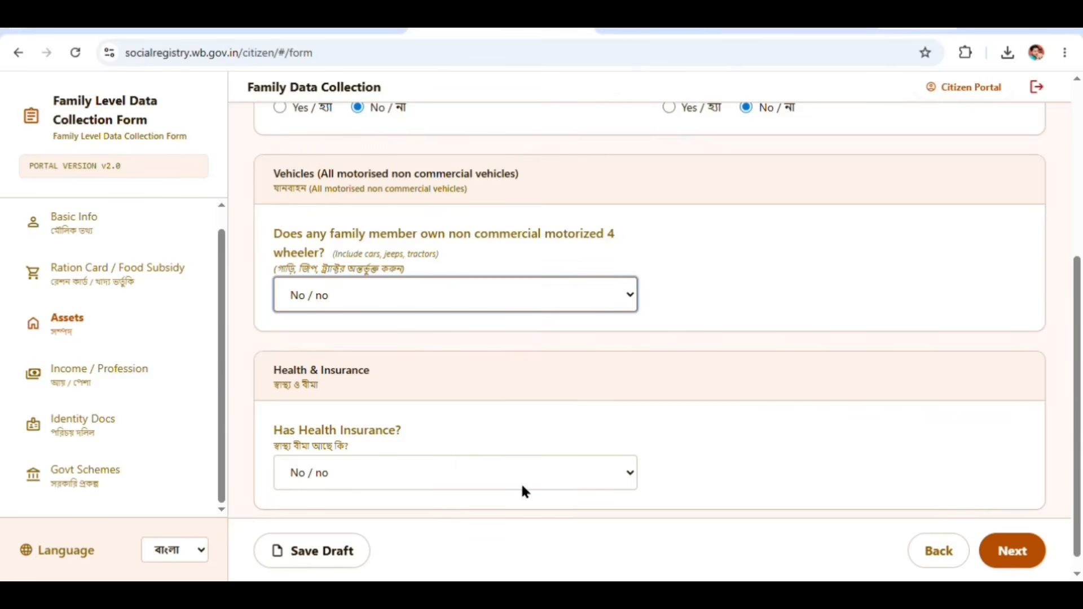
# Set health insurance to Yes, type Government, scheme Swasthya Sathi, and enter the URN number.
pyautogui.click(626, 474)
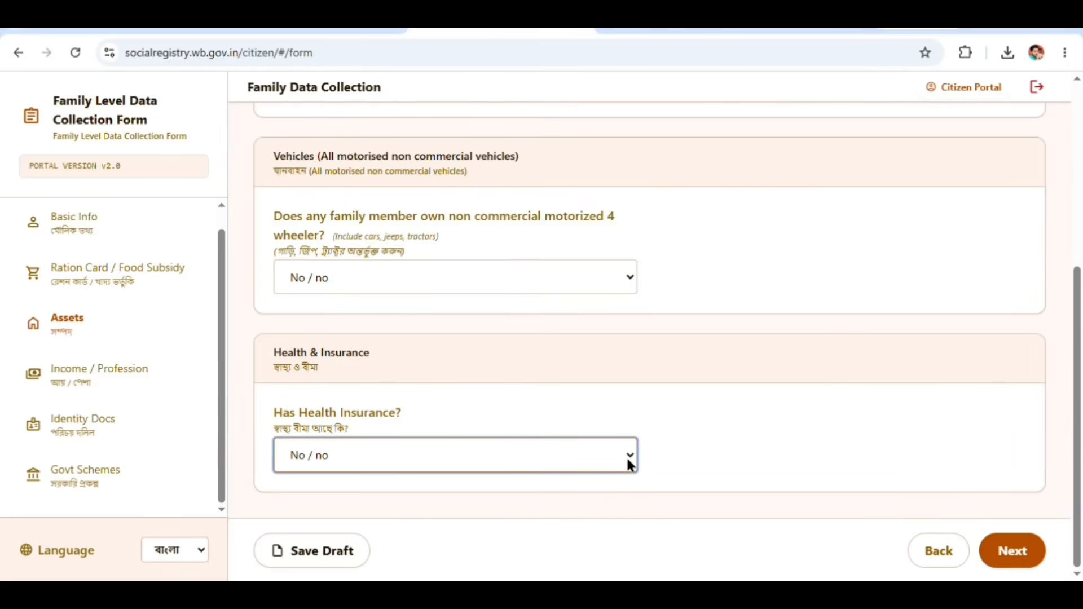
pyautogui.click(527, 503)
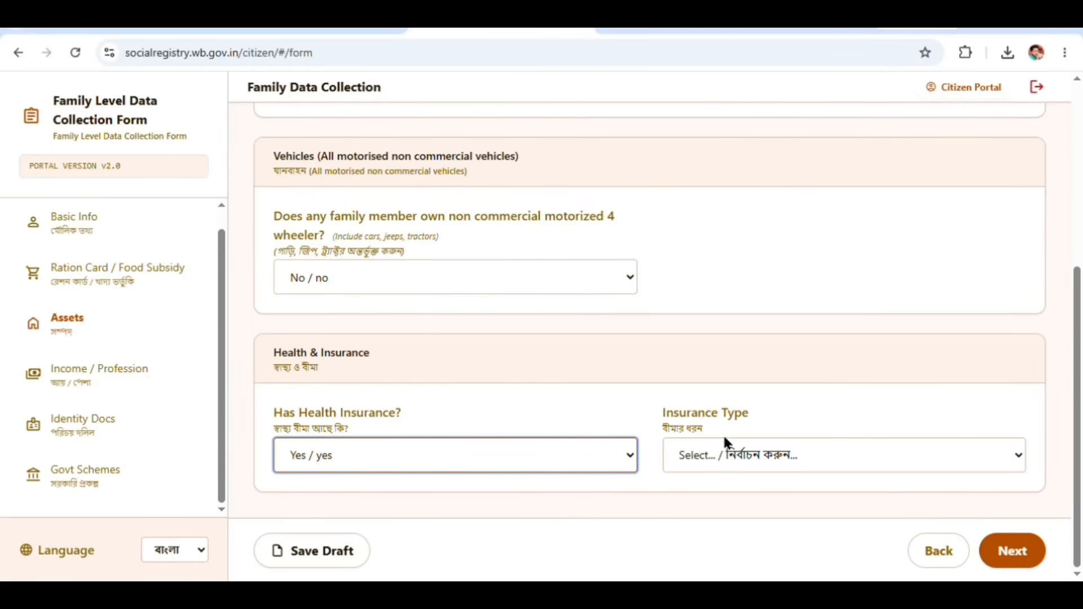
pyautogui.click(744, 457)
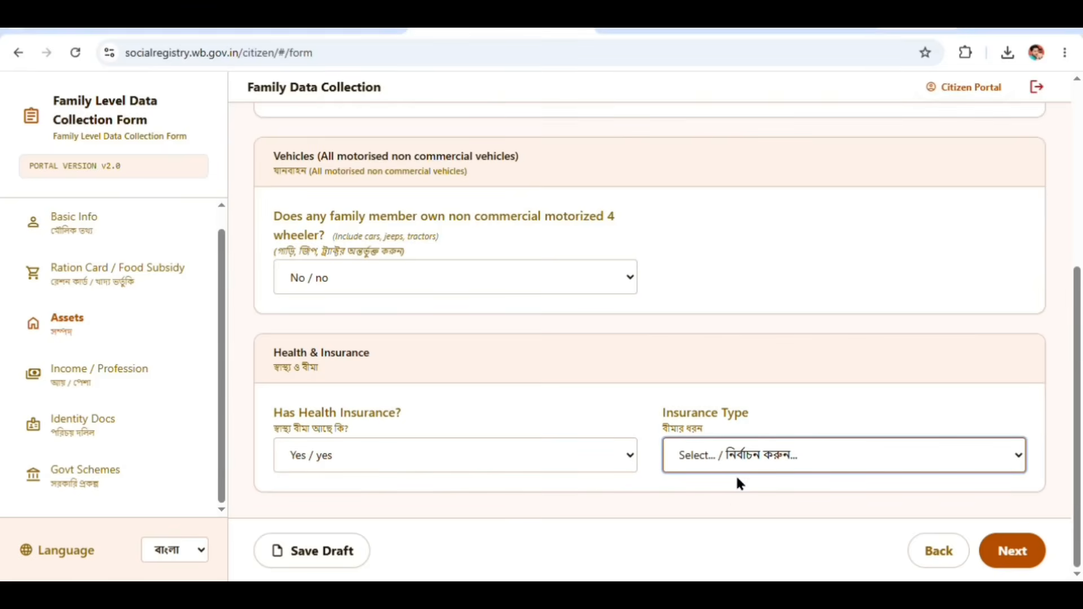
pyautogui.click(730, 510)
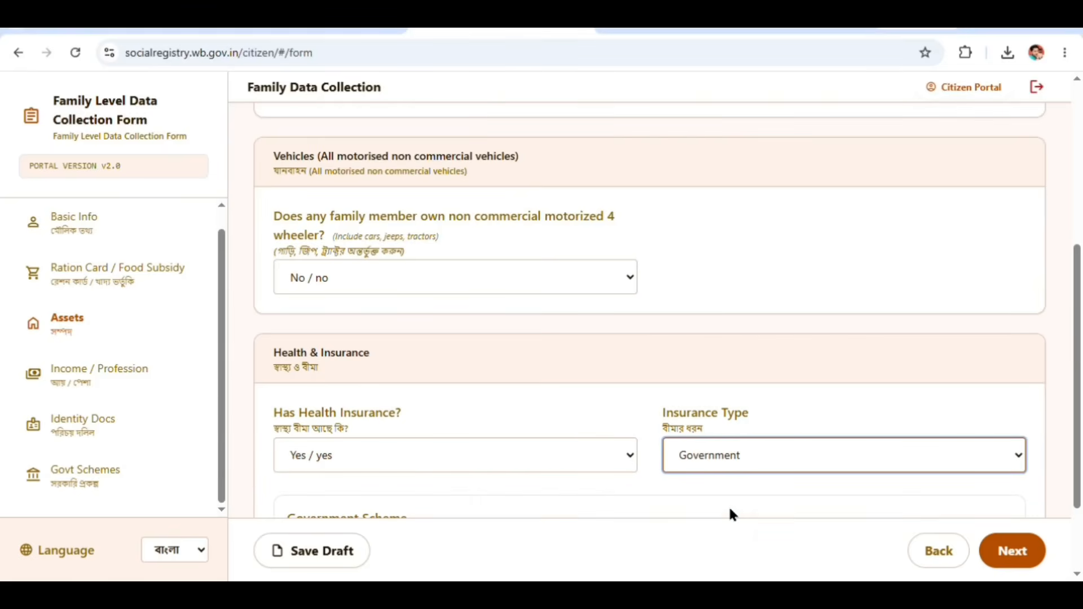
pyautogui.scroll(-2, 730, 510)
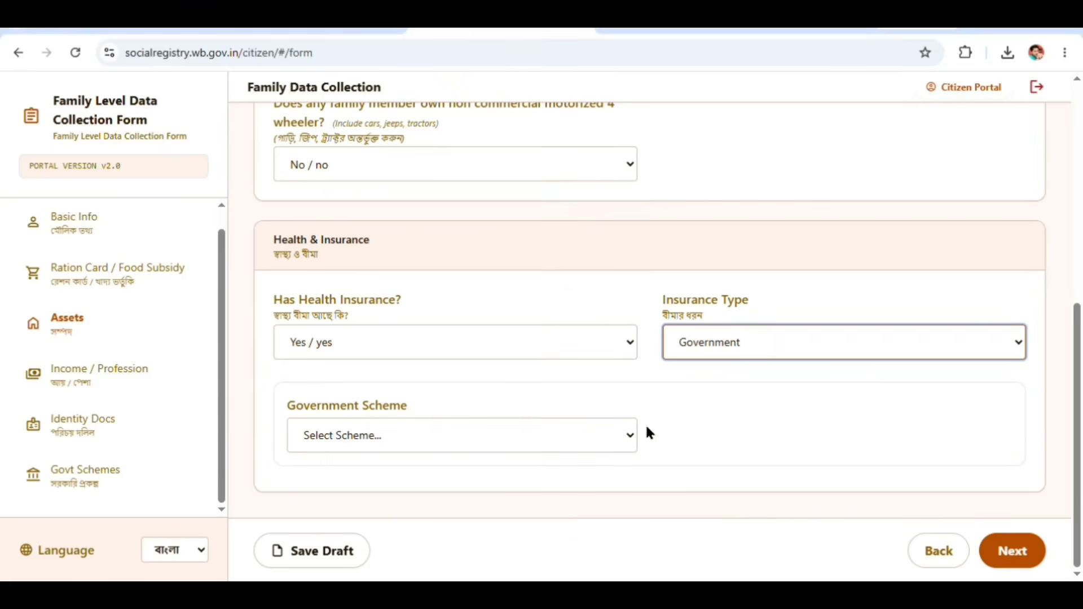
pyautogui.click(628, 435)
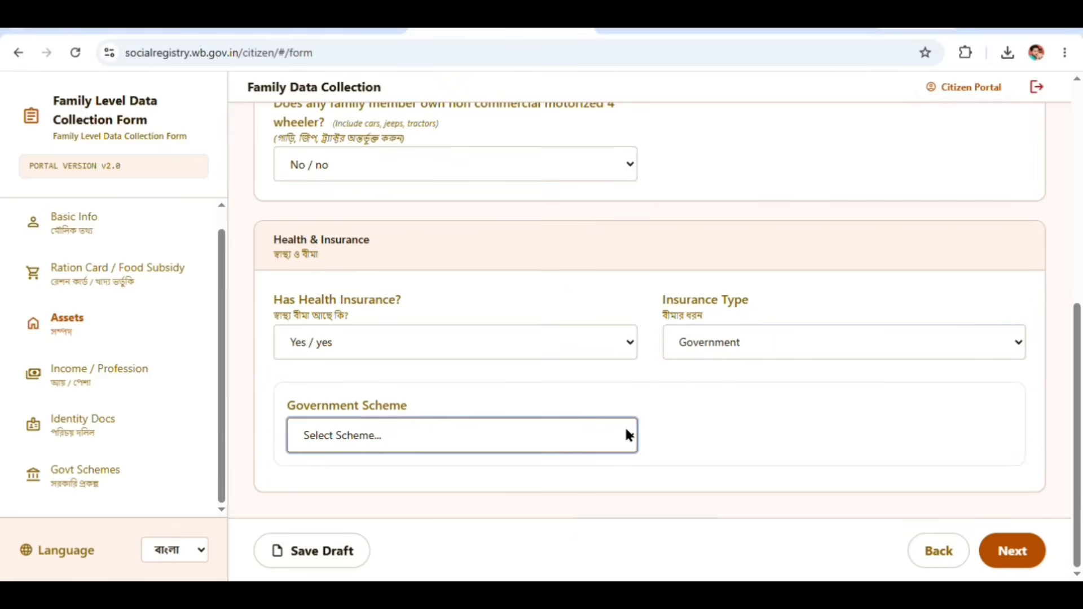
pyautogui.click(483, 493)
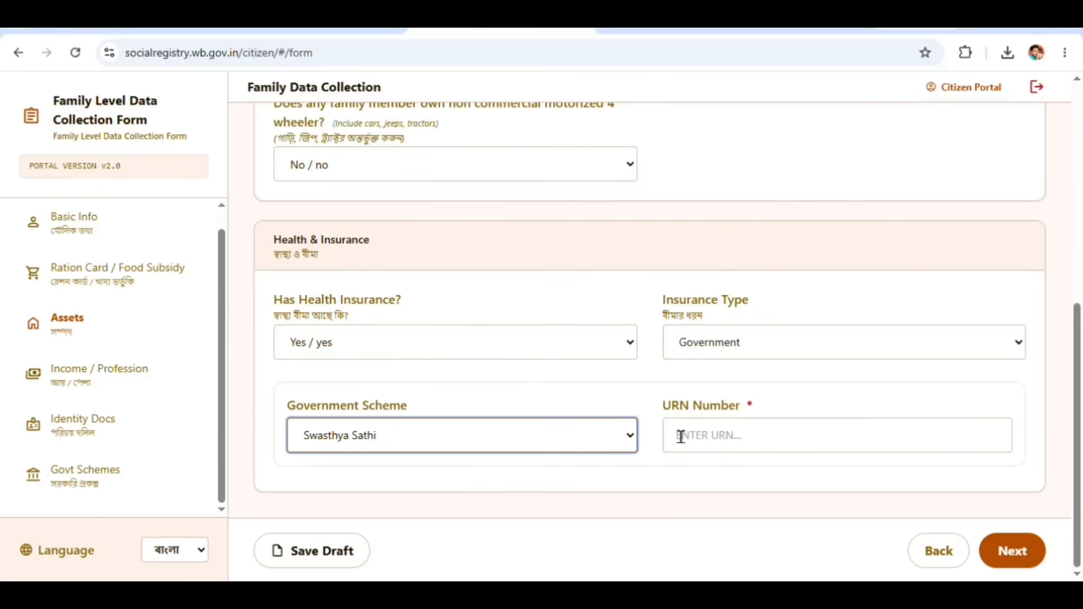
pyautogui.click(698, 440)
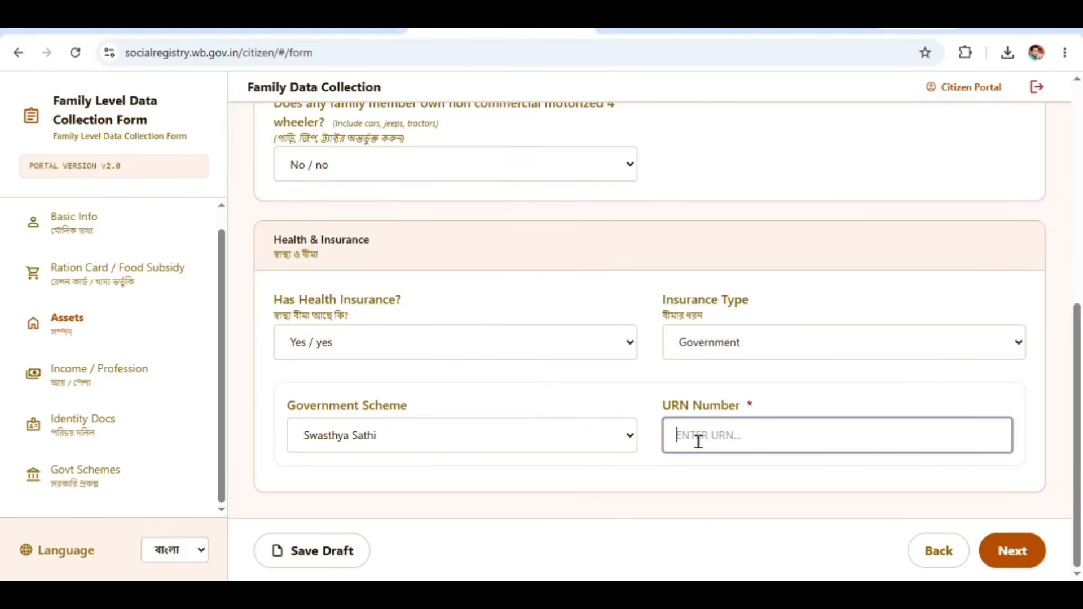
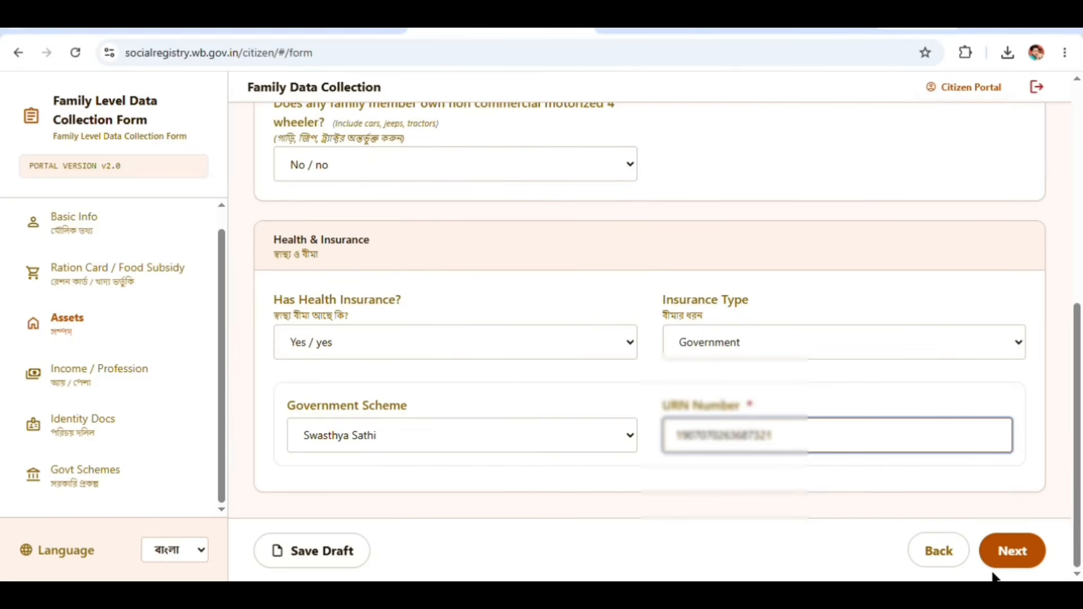
# In Income / Profession, answer No to income tax and PAN card, and enter annual family income 120000.
pyautogui.click(1012, 555)
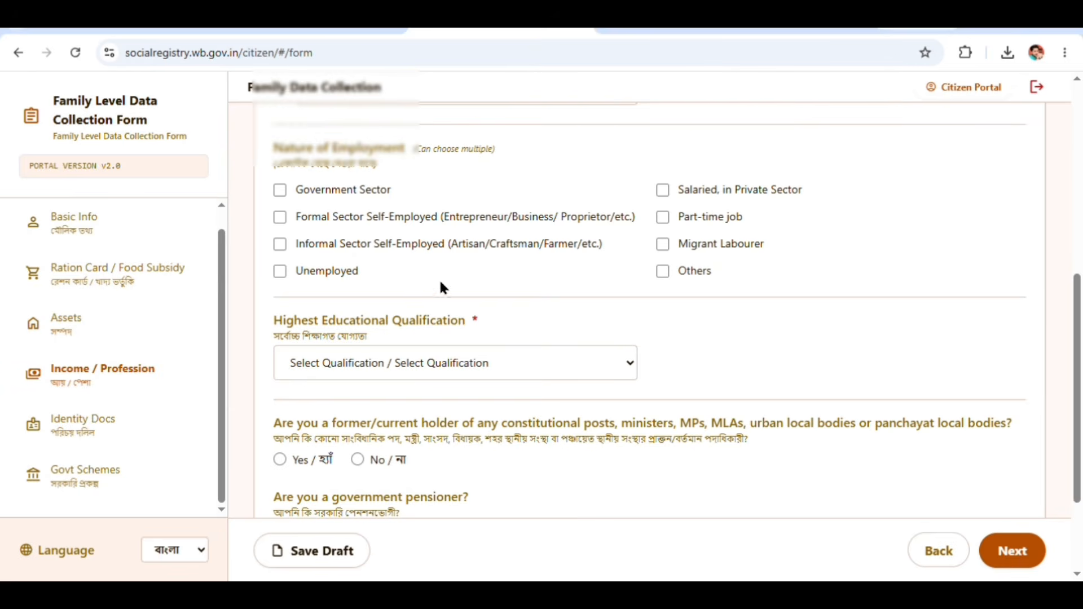
pyautogui.scroll(6, 341, 269)
pyautogui.scroll(-2, 340, 269)
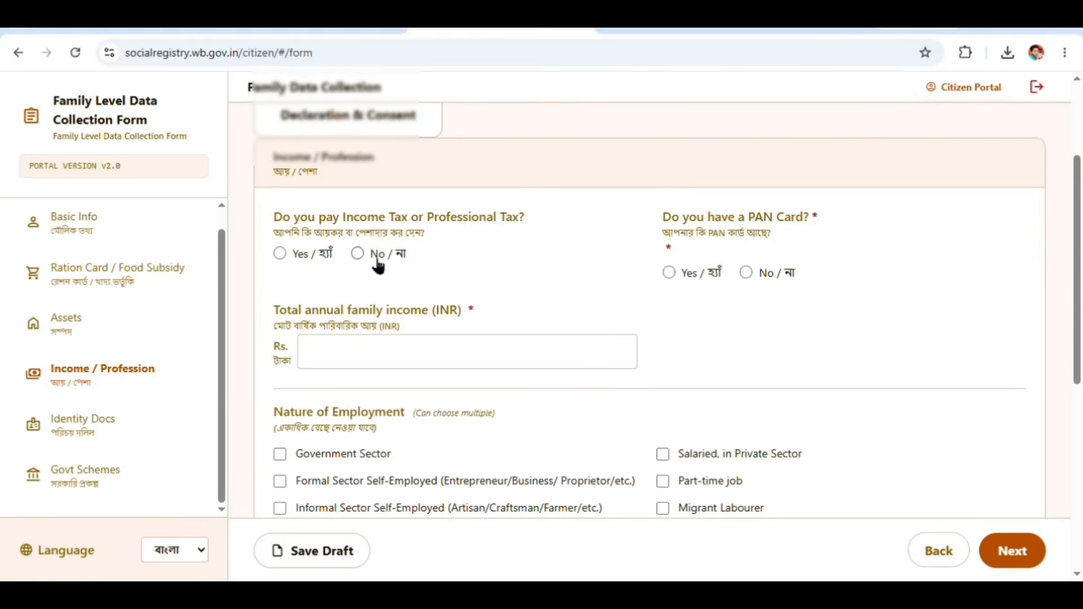
pyautogui.click(358, 254)
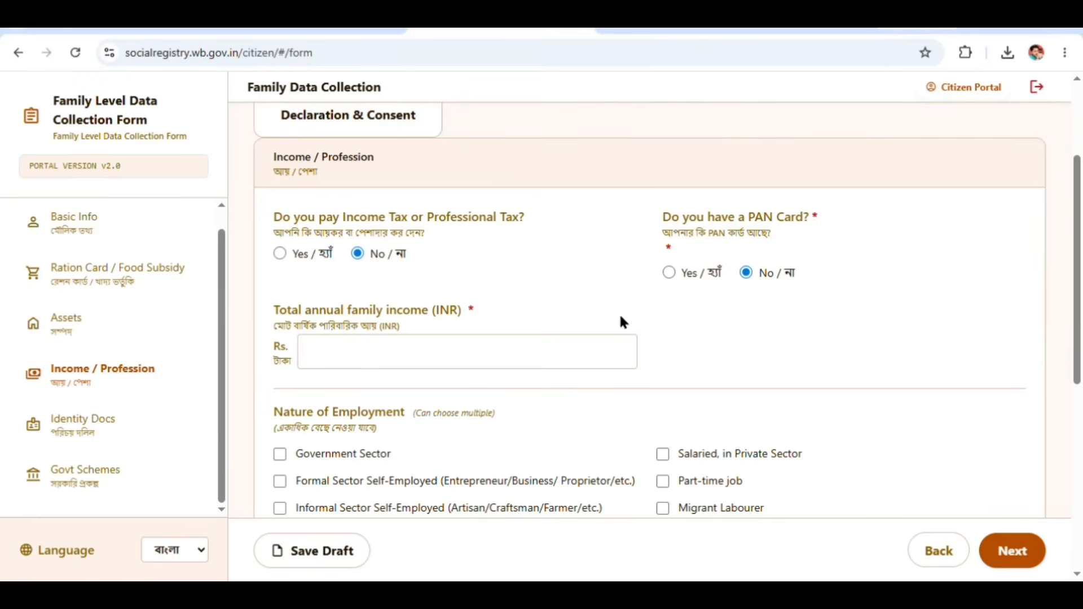
pyautogui.click(668, 274)
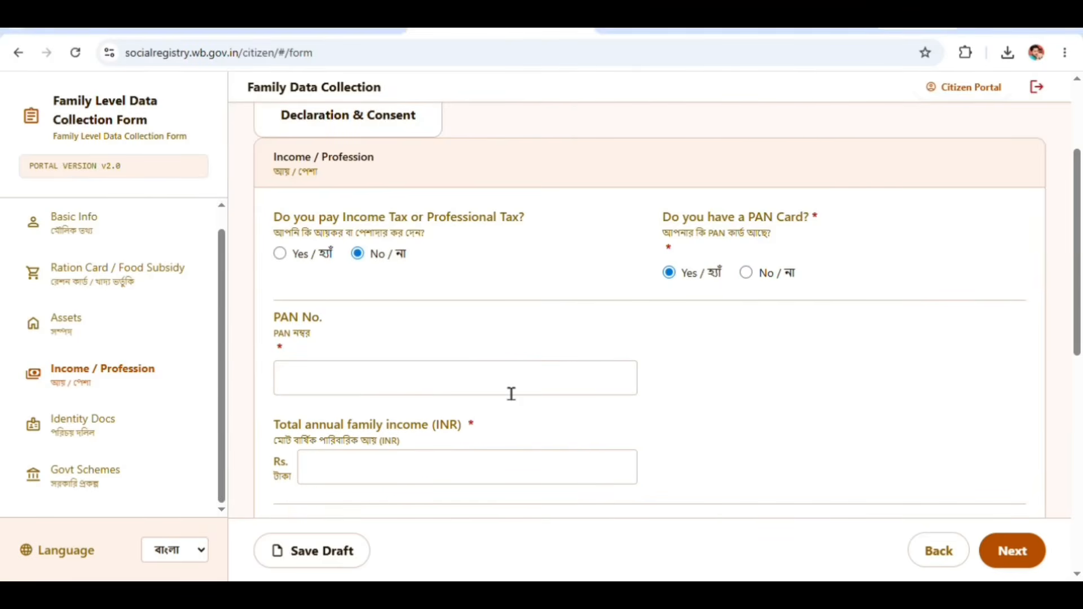
pyautogui.scroll(-3, 511, 394)
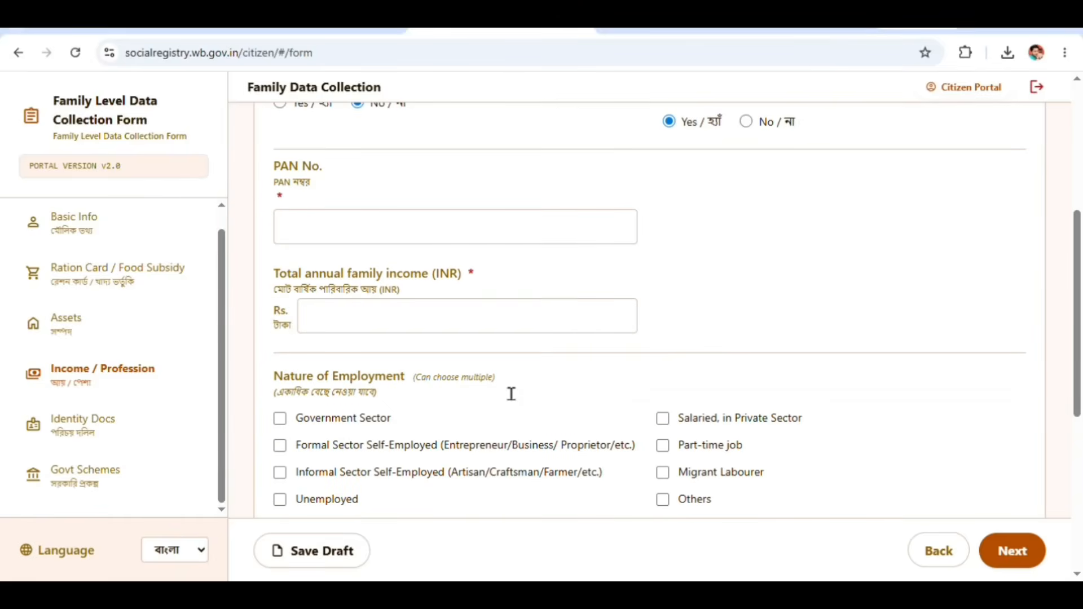
pyautogui.scroll(2, 500, 385)
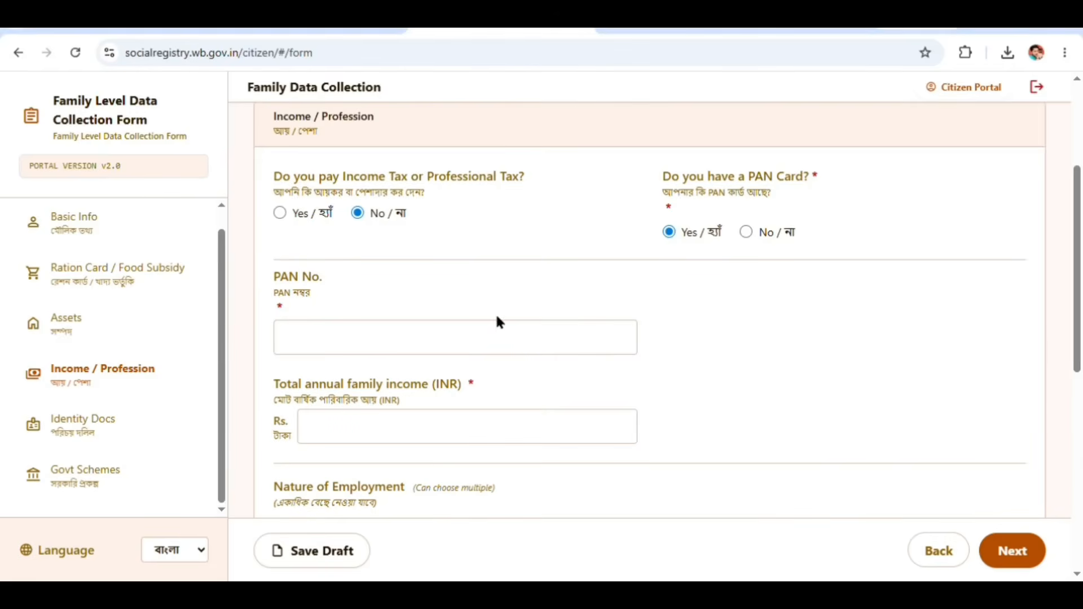
pyautogui.click(746, 233)
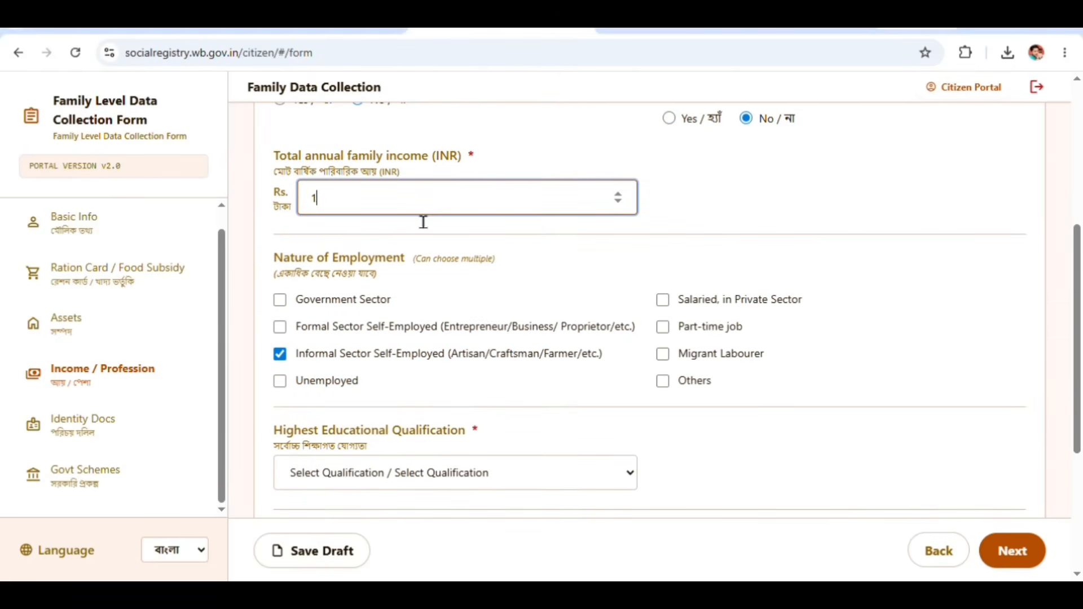
pyautogui.write('20000')
pyautogui.click(281, 359)
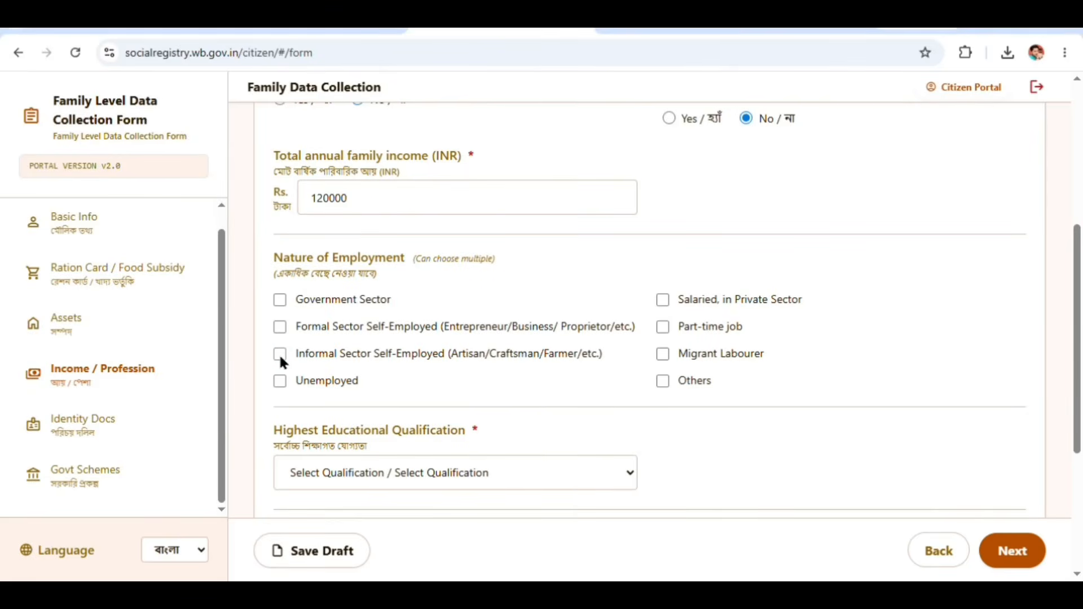
# Set highest qualification to Graduation and answer No to constitutional posts and government pension.
pyautogui.scroll(-1, 533, 393)
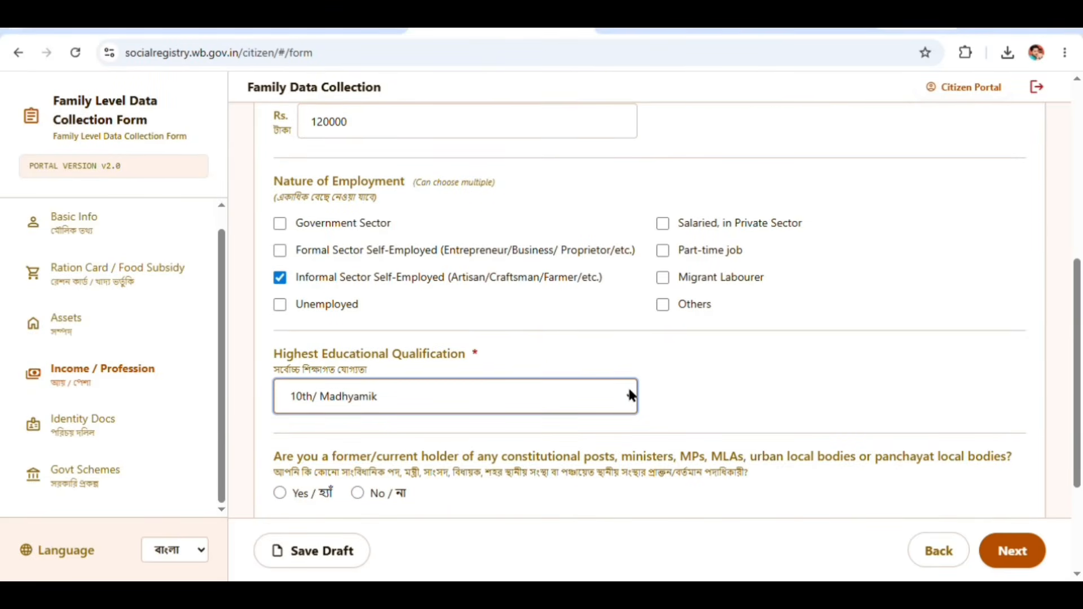
pyautogui.click(437, 307)
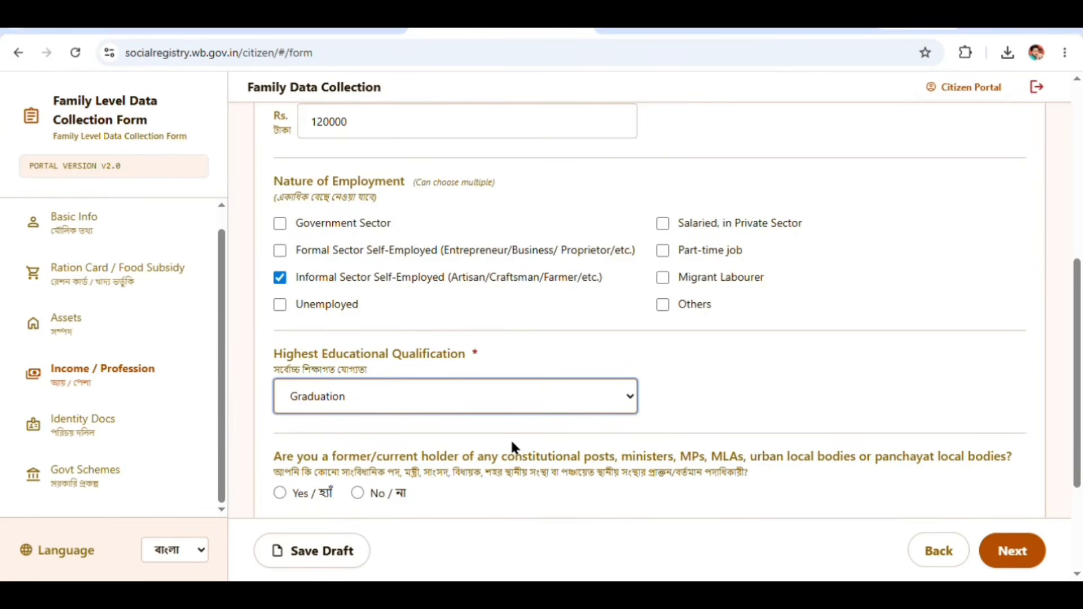
pyautogui.scroll(-1, 512, 442)
pyautogui.scroll(-3, 512, 443)
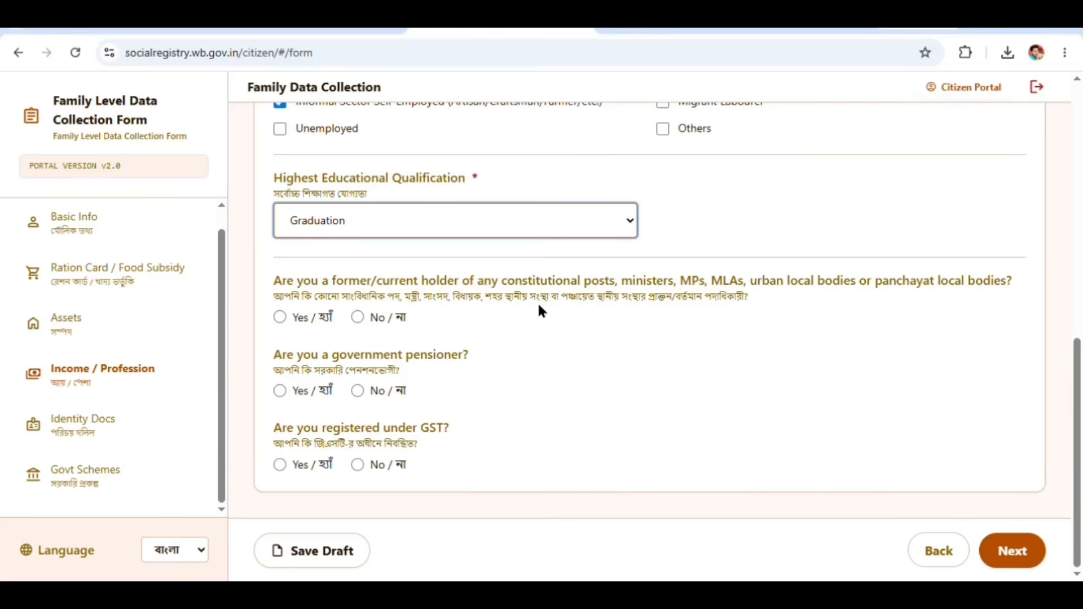
pyautogui.click(359, 317)
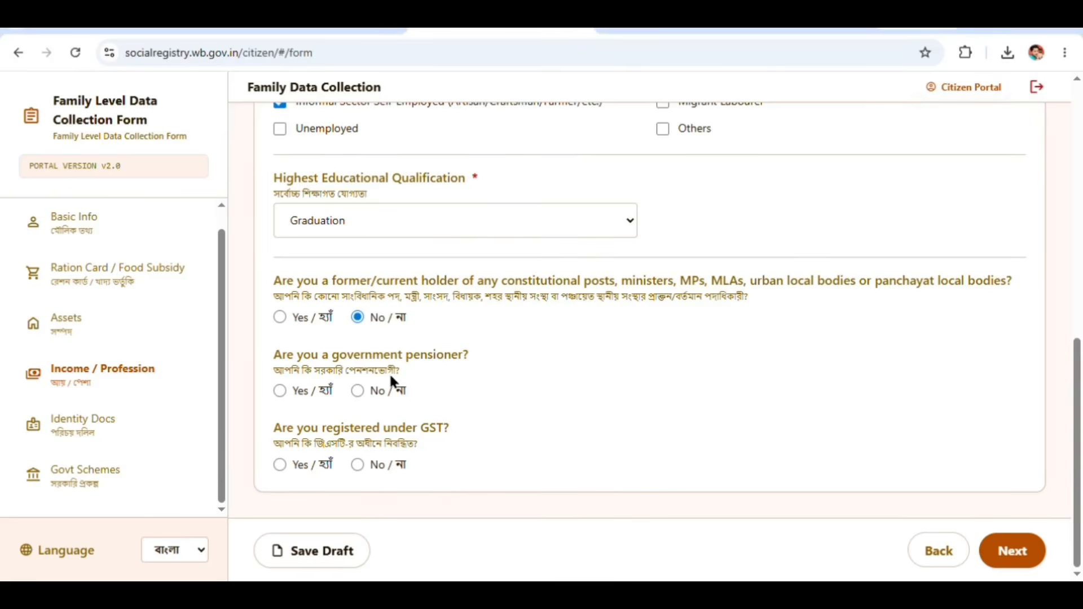
pyautogui.click(358, 391)
# In Identity Docs, keep CAA application and tribunal status at Not Applicable, then go to Govt Schemes.
pyautogui.click(1021, 548)
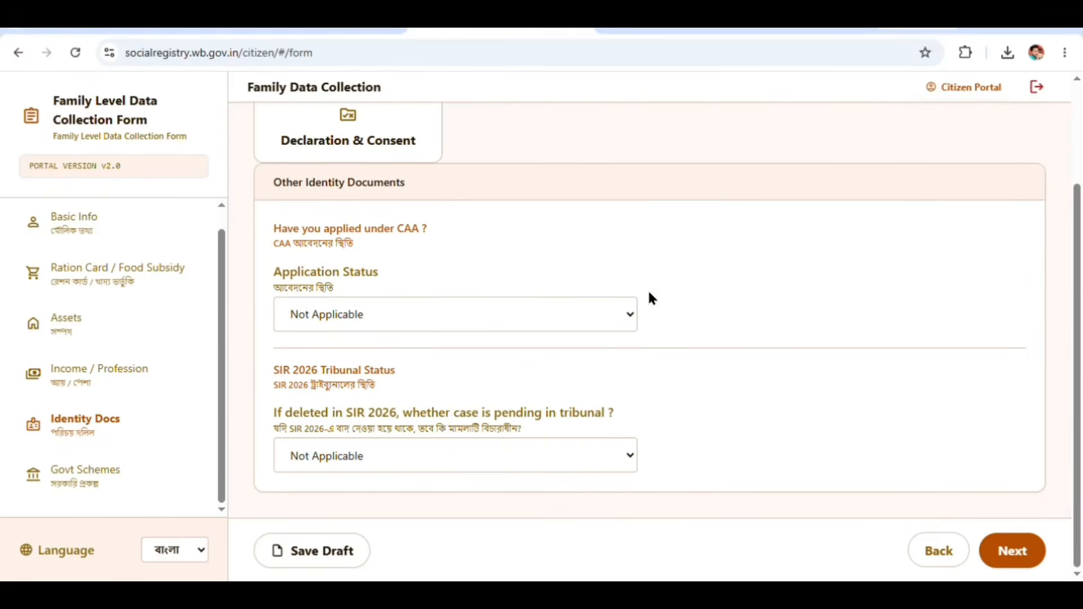
pyautogui.scroll(2, 648, 297)
pyautogui.scroll(-1, 649, 297)
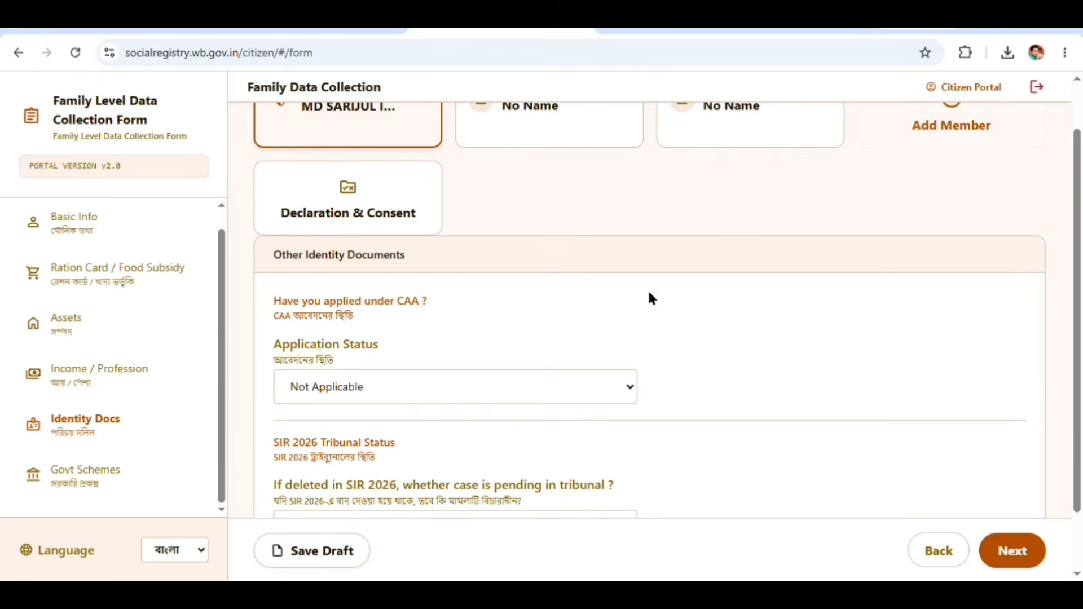
pyautogui.scroll(-1, 650, 294)
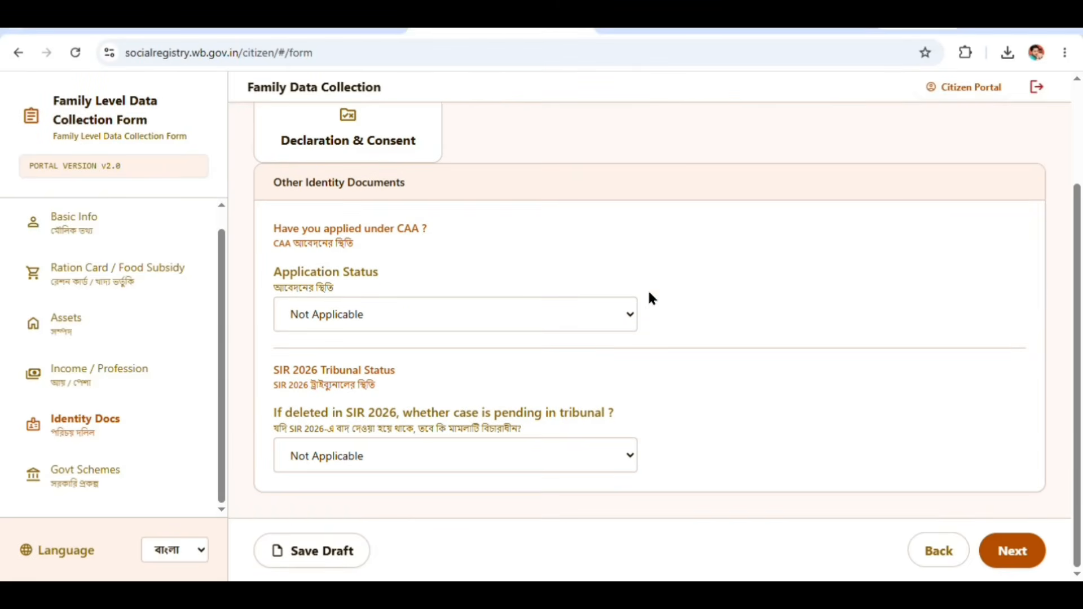
pyautogui.click(630, 314)
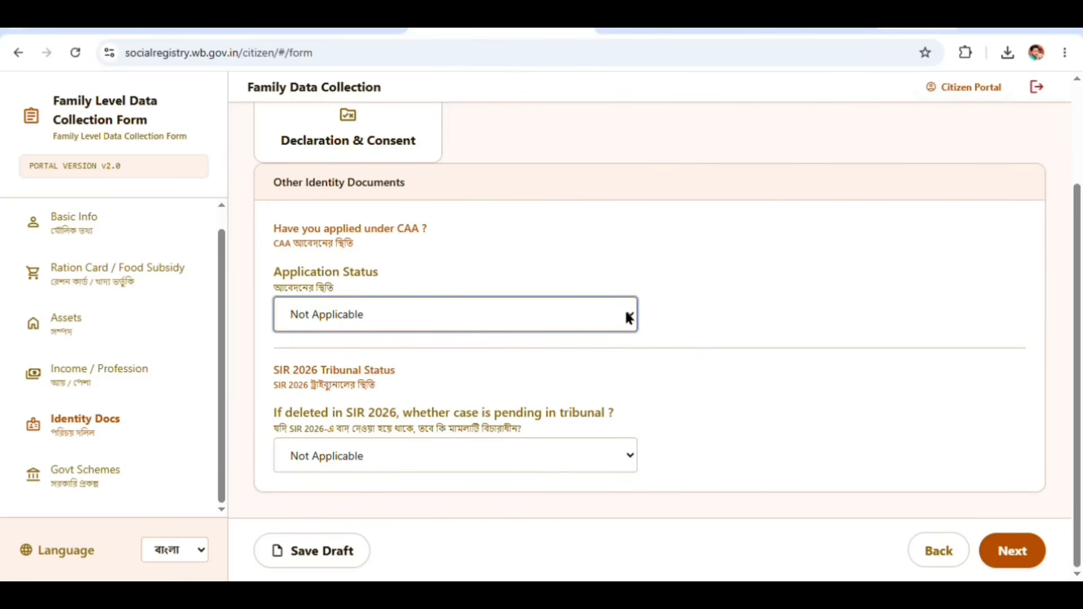
pyautogui.scroll(2, 628, 318)
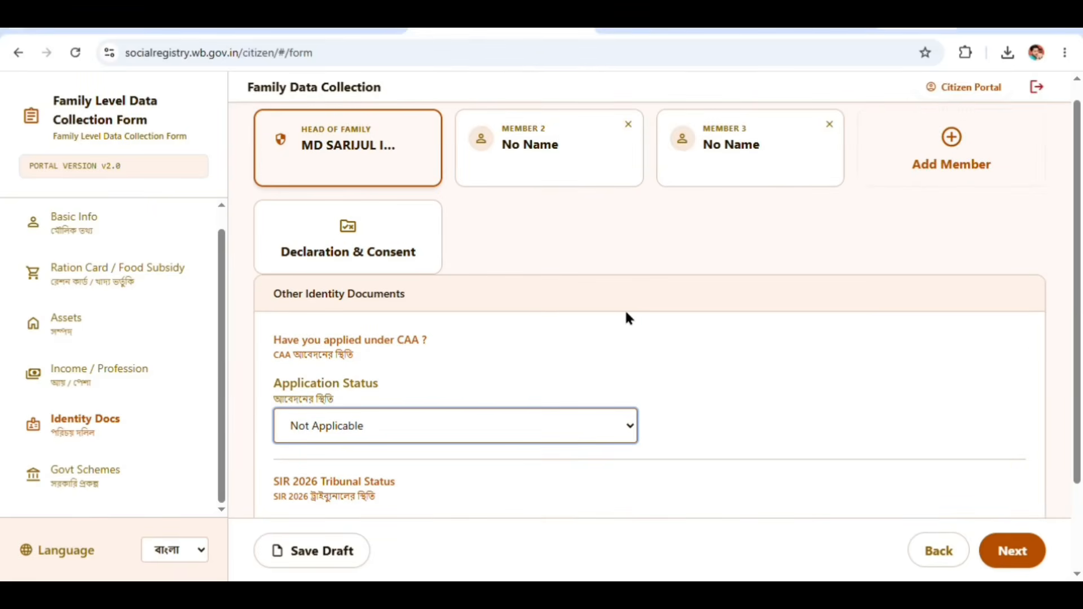
pyautogui.scroll(-2, 627, 316)
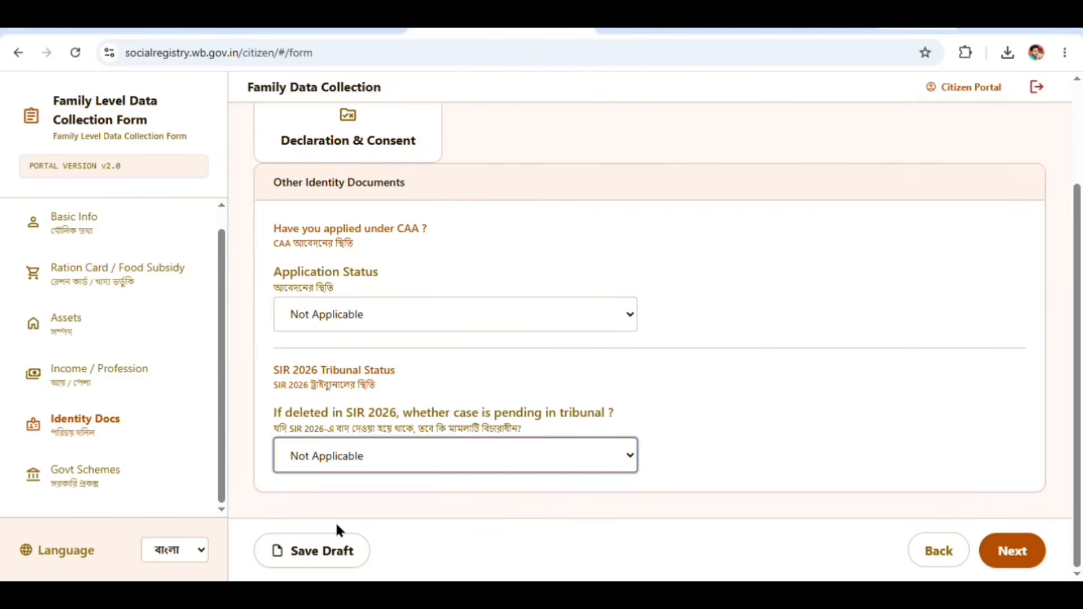
pyautogui.click(337, 525)
pyautogui.press('Up')
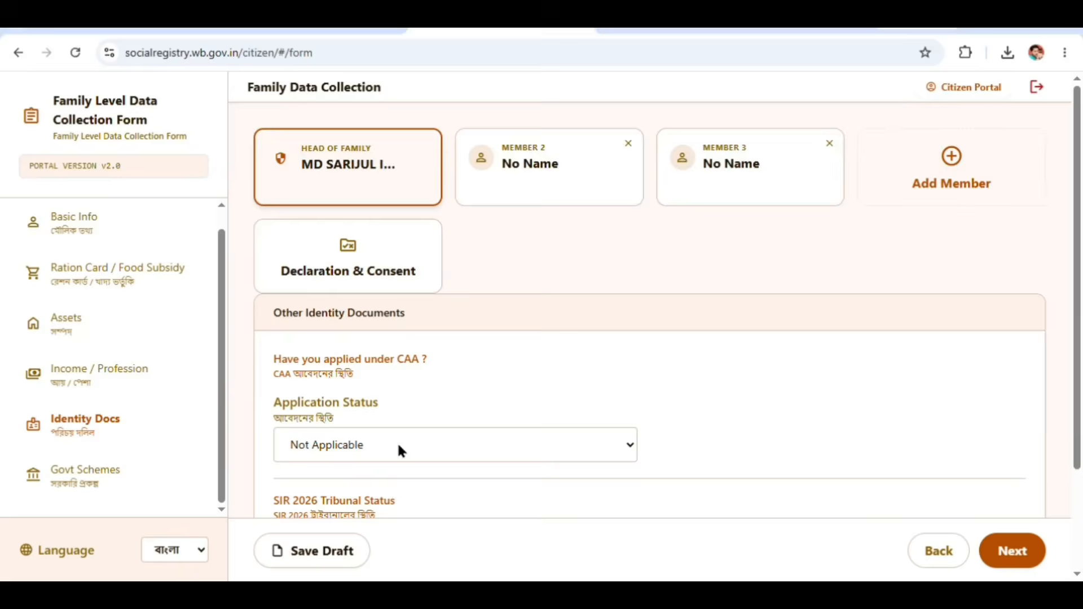
pyautogui.scroll(-2, 397, 442)
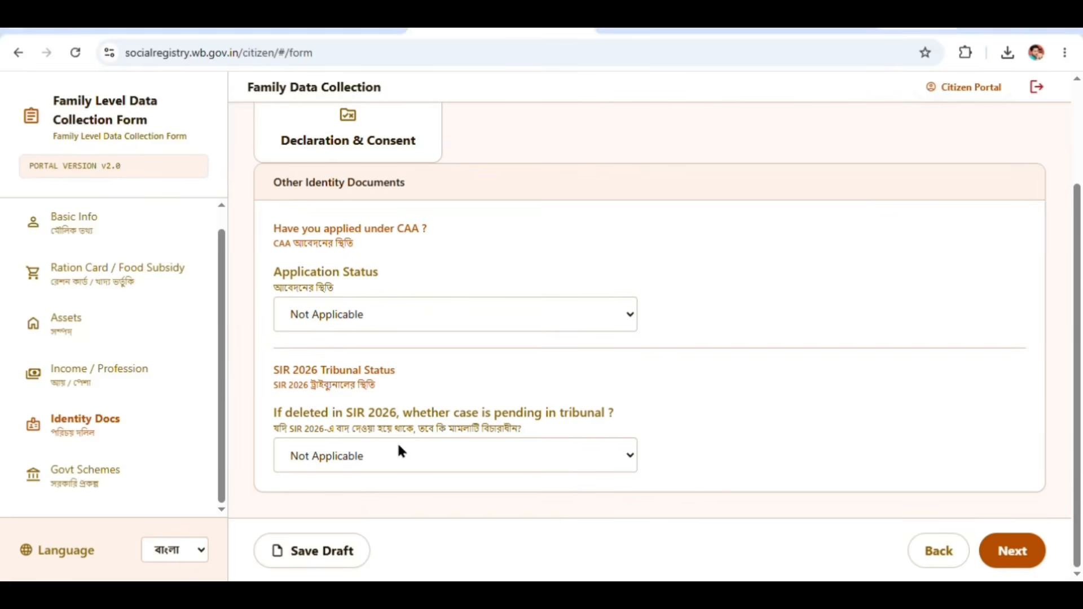
pyautogui.click(1022, 553)
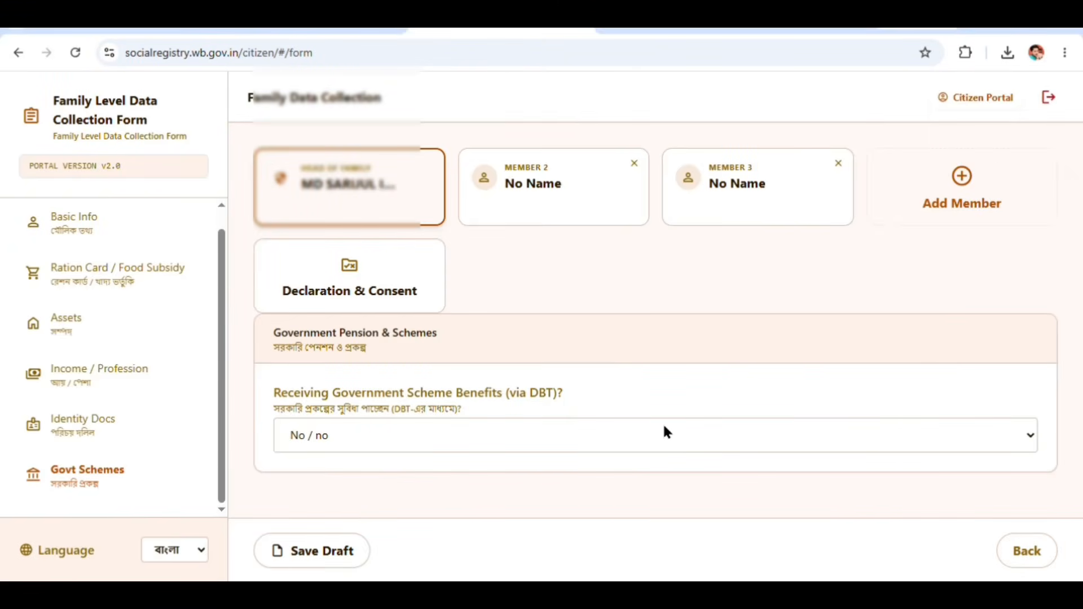
# Save the head's entries as a draft, return to Basic Info and open the Member 2 card.
pyautogui.click(329, 555)
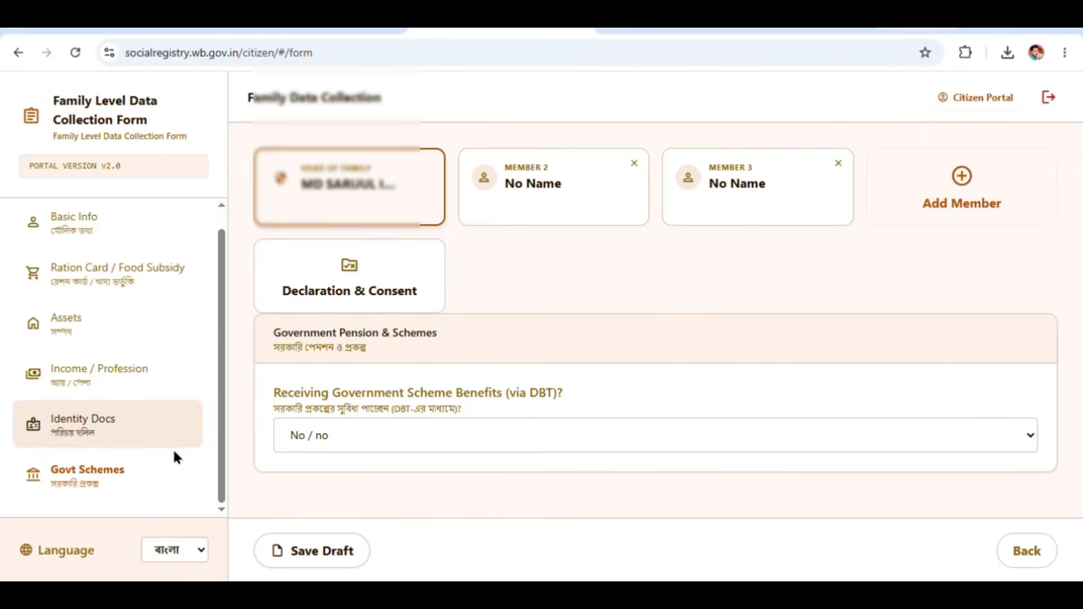
pyautogui.click(93, 224)
pyautogui.click(483, 159)
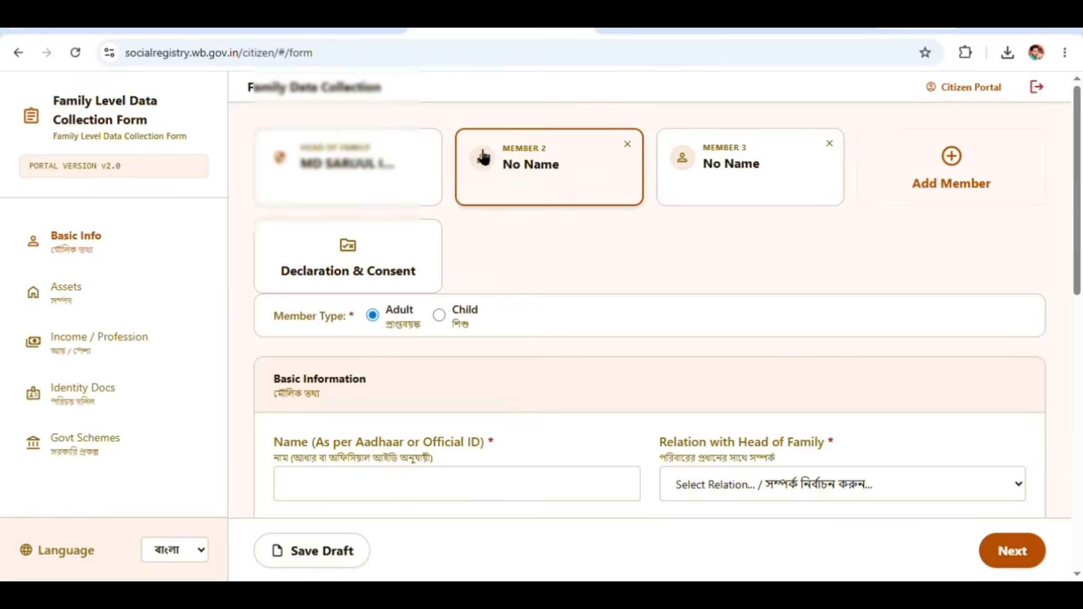
# Enter Member 2's name and set relation Mother, gender Female and category UR.
pyautogui.scroll(-1, 451, 435)
pyautogui.click(451, 432)
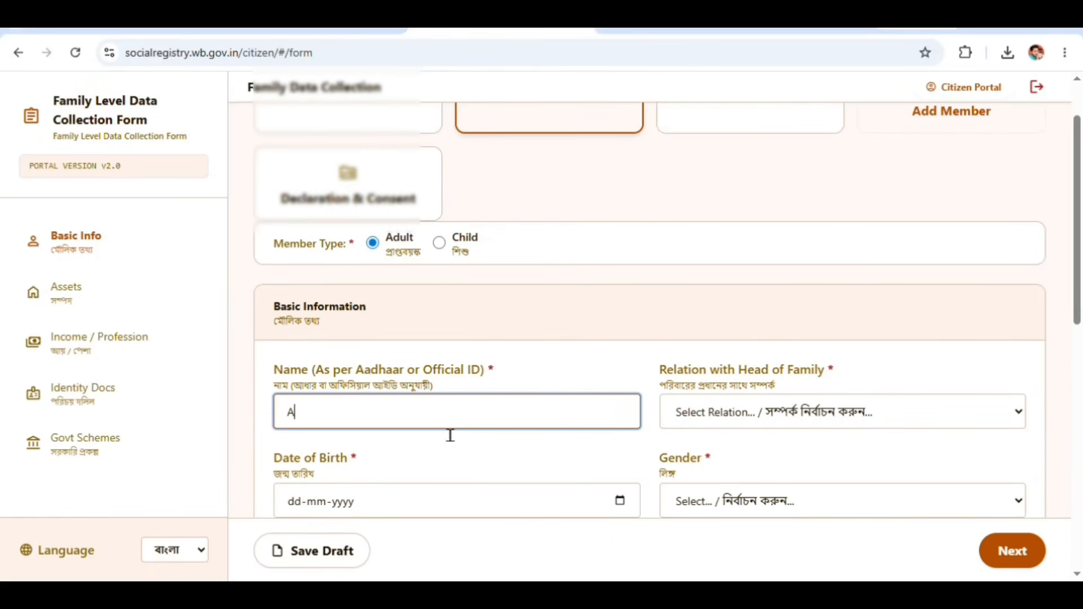
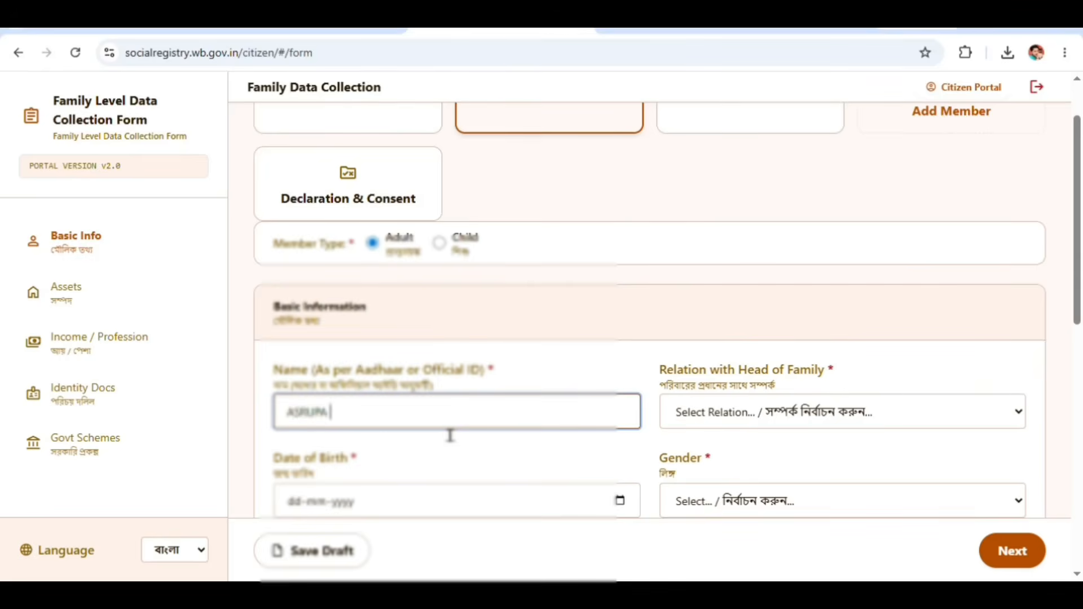
pyautogui.click(793, 407)
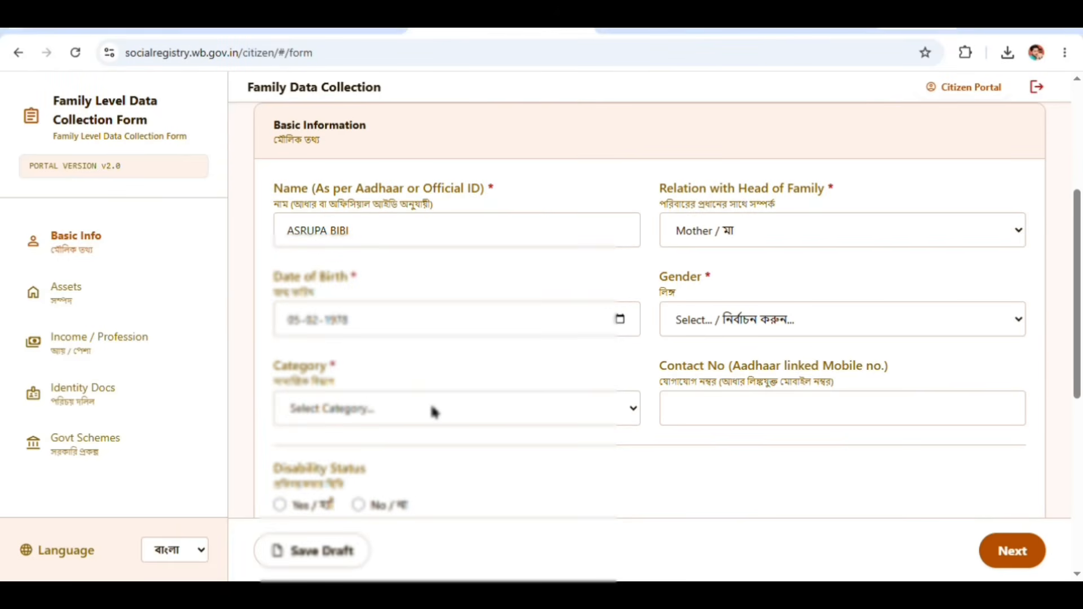
pyautogui.click(743, 319)
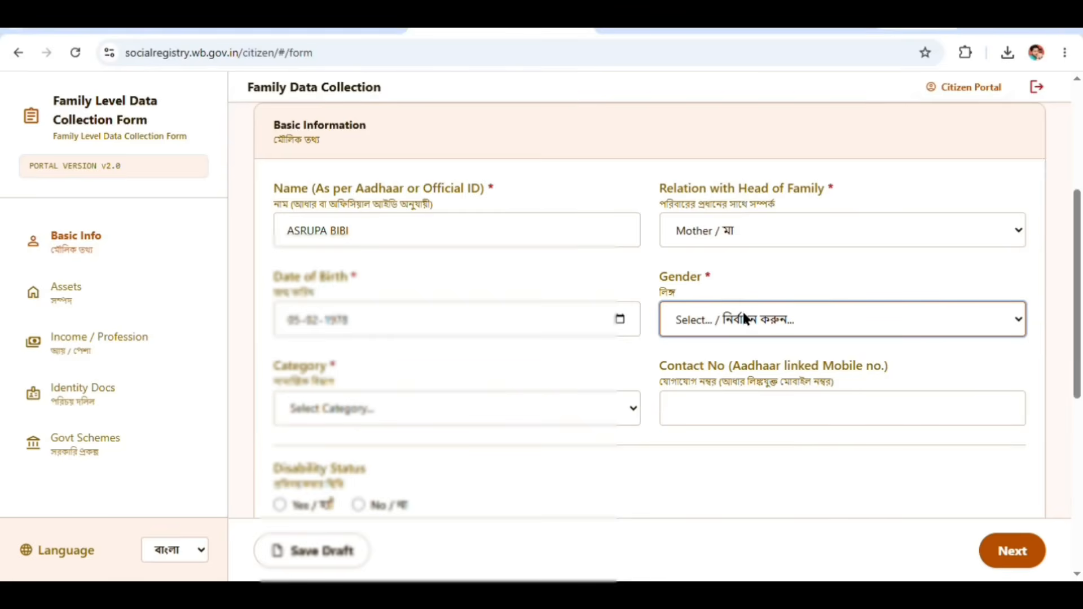
pyautogui.press('Down')
pyautogui.press('Down')
pyautogui.click(628, 406)
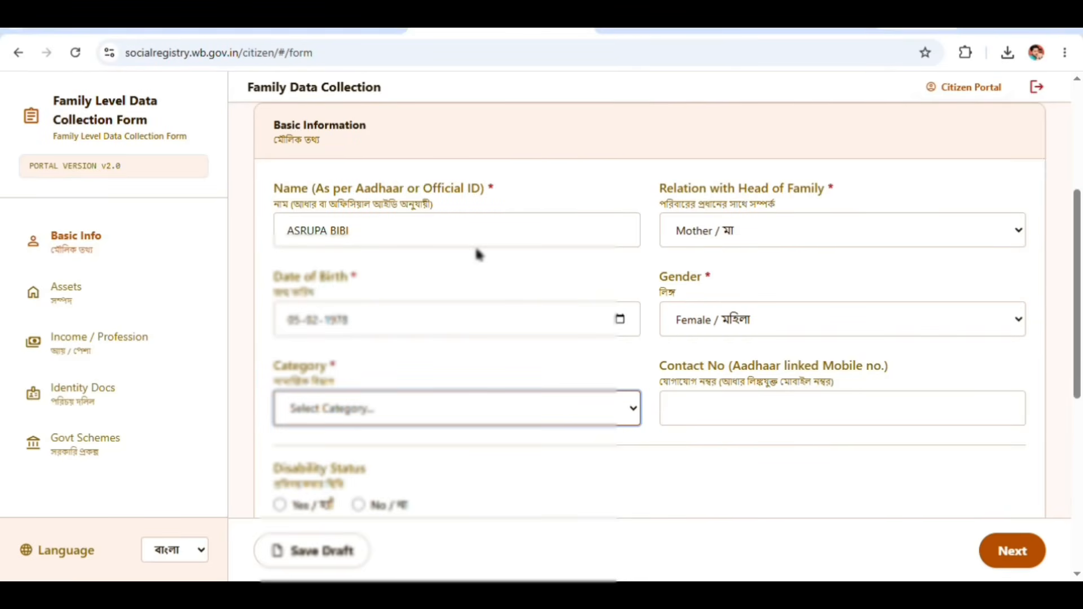
pyautogui.press('Down')
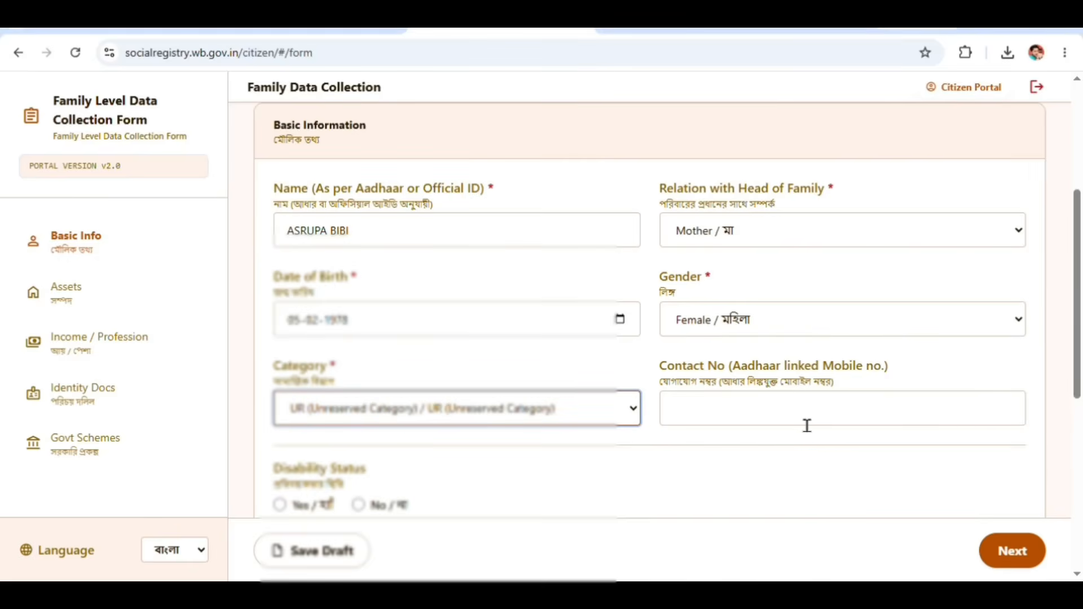
# Enter Member 2's mobile number in Contact No.
pyautogui.click(796, 422)
pyautogui.scroll(-2, 795, 422)
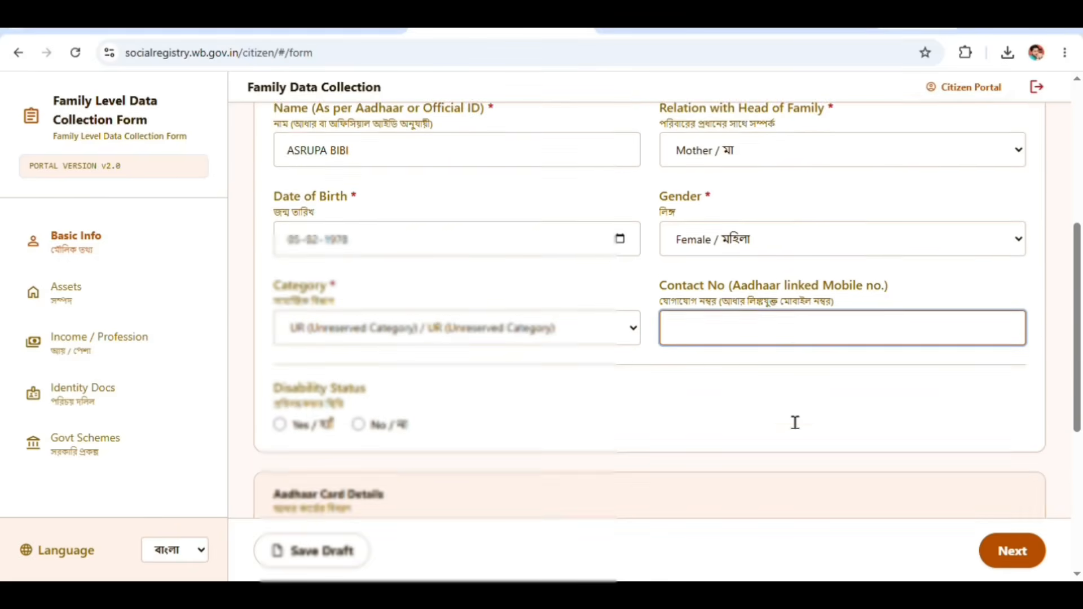
pyautogui.scroll(-2, 783, 408)
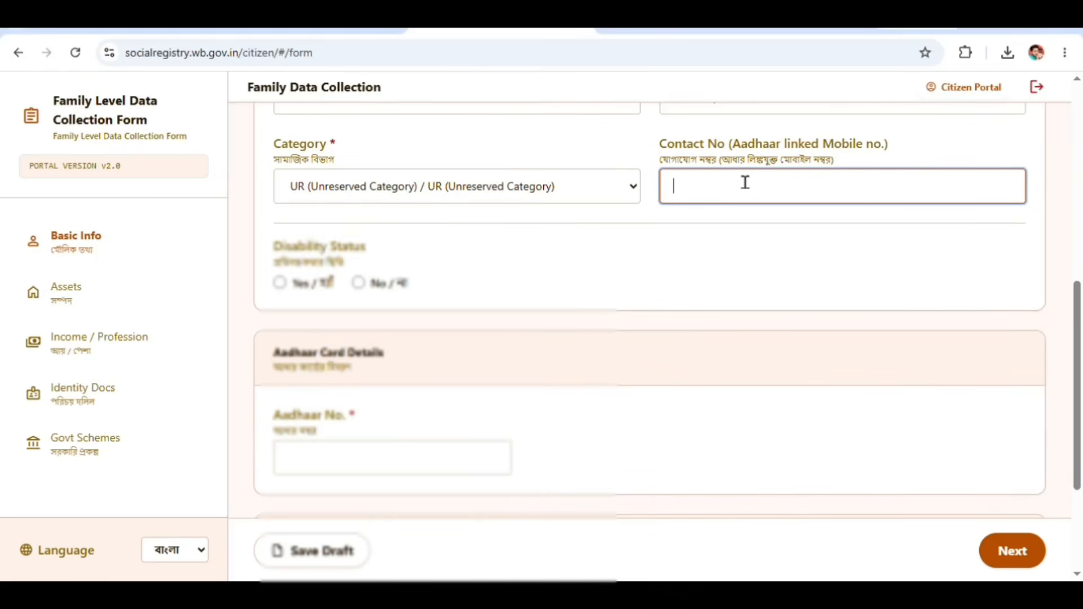
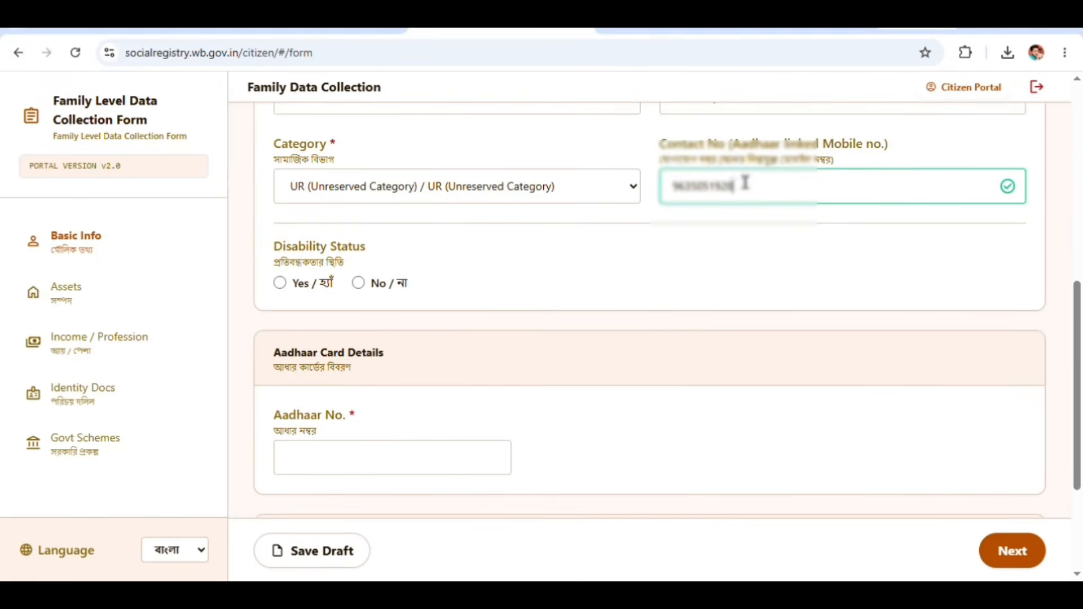
pyautogui.scroll(-2, 745, 182)
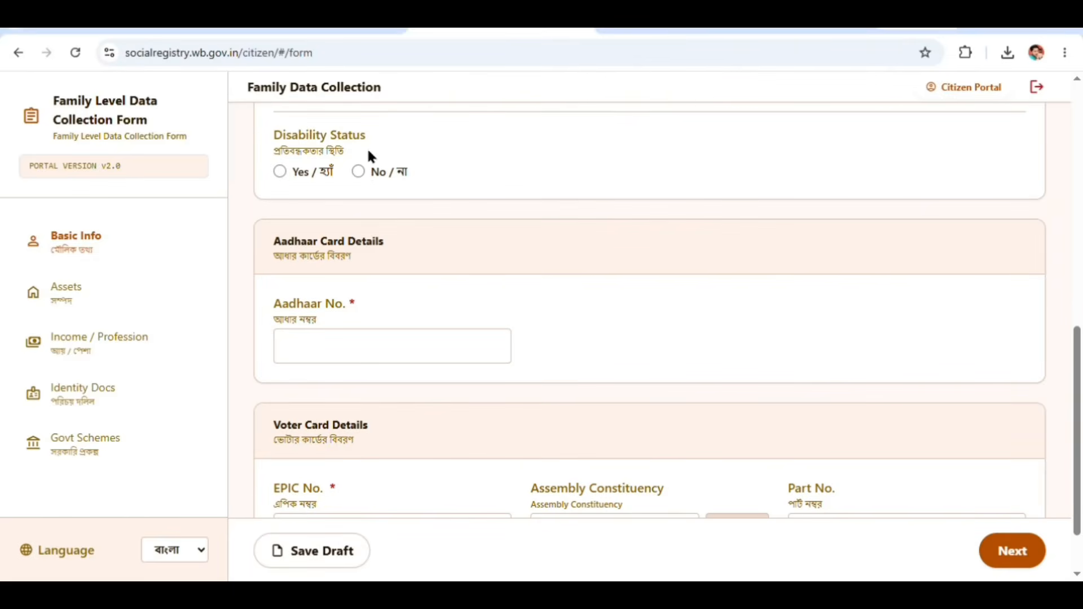
# Answer No for disability and enter Member 2's Aadhaar number.
pyautogui.click(360, 171)
pyautogui.click(366, 352)
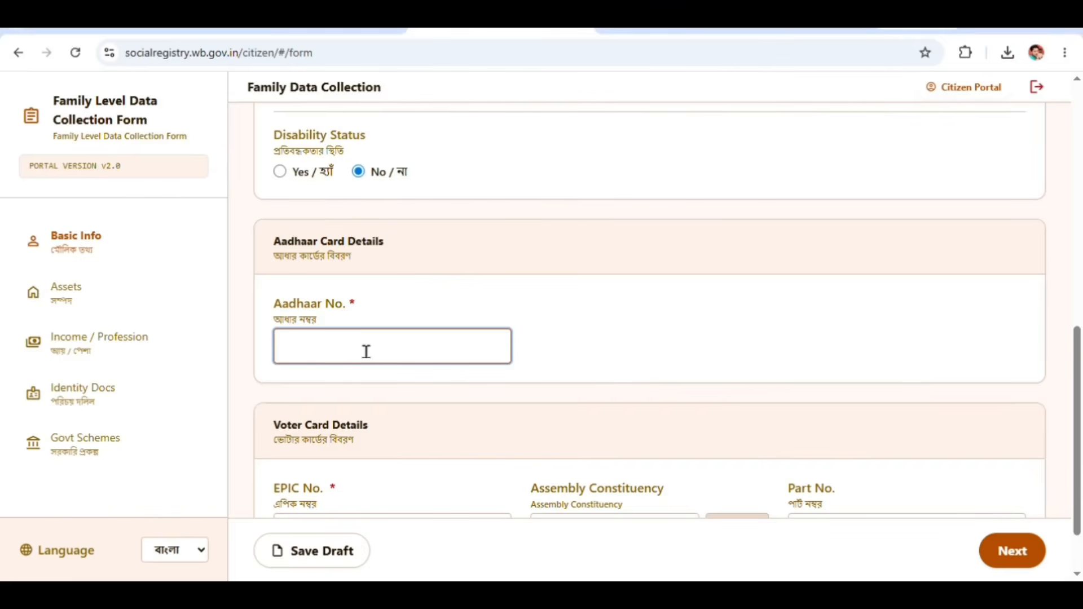
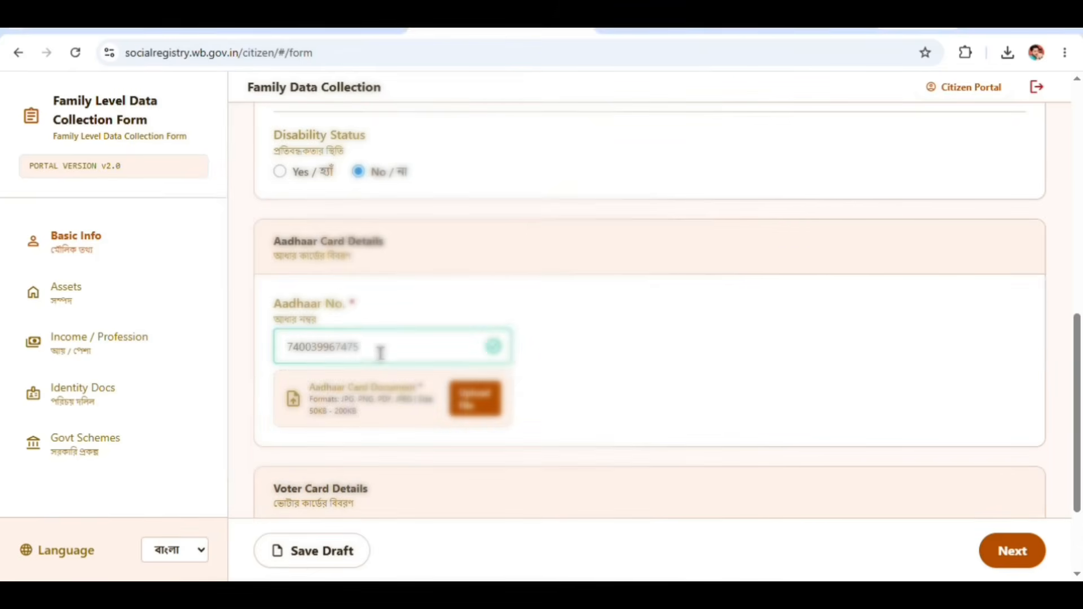
# Enter Member 2's voter card EPIC number, correcting its mistyped ending.
pyautogui.scroll(-3, 451, 407)
pyautogui.click(467, 461)
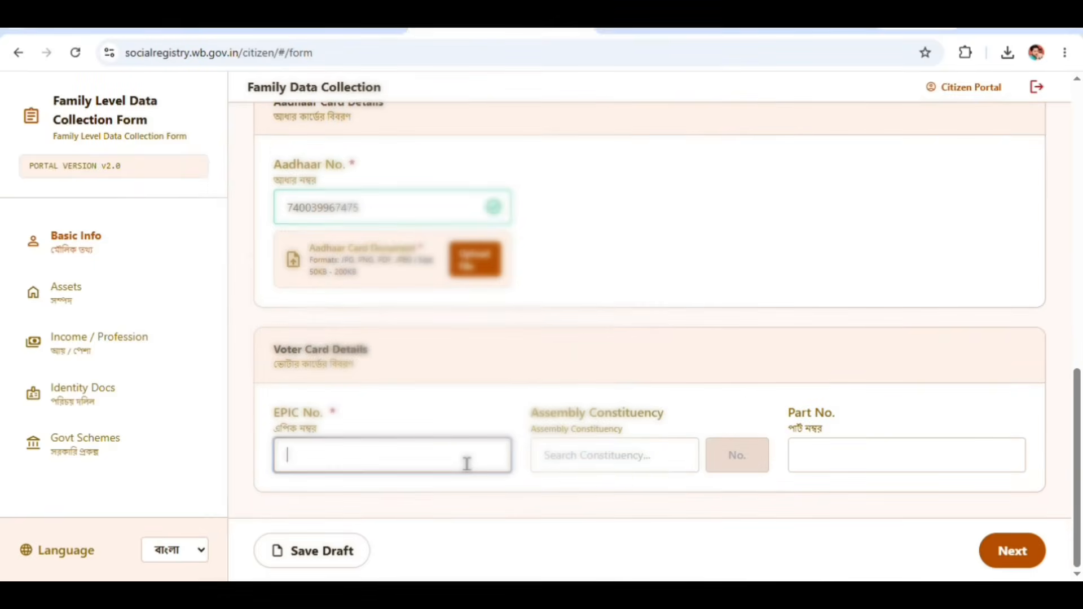
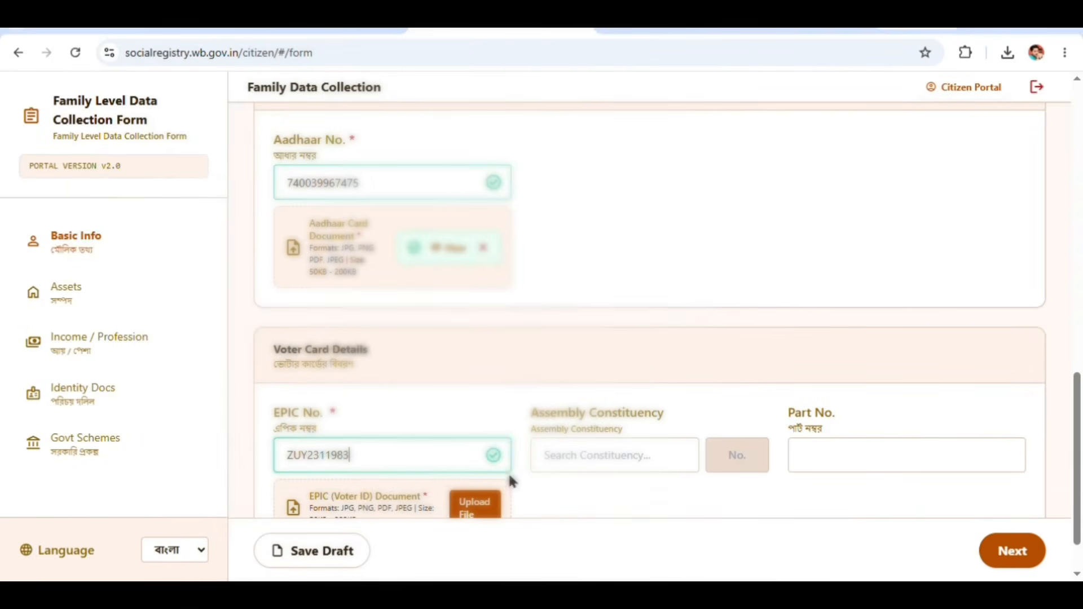
# Choose constituency 70 - Rejinagar and Part No. 55, then continue to Assets.
pyautogui.scroll(-1, 298, 510)
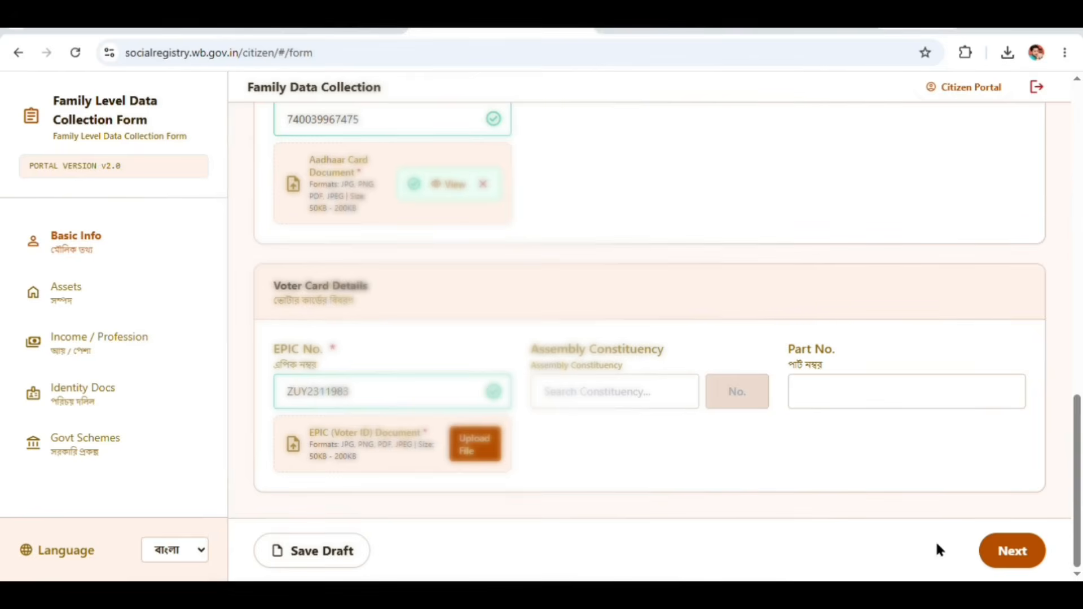
pyautogui.click(678, 397)
pyautogui.write('70')
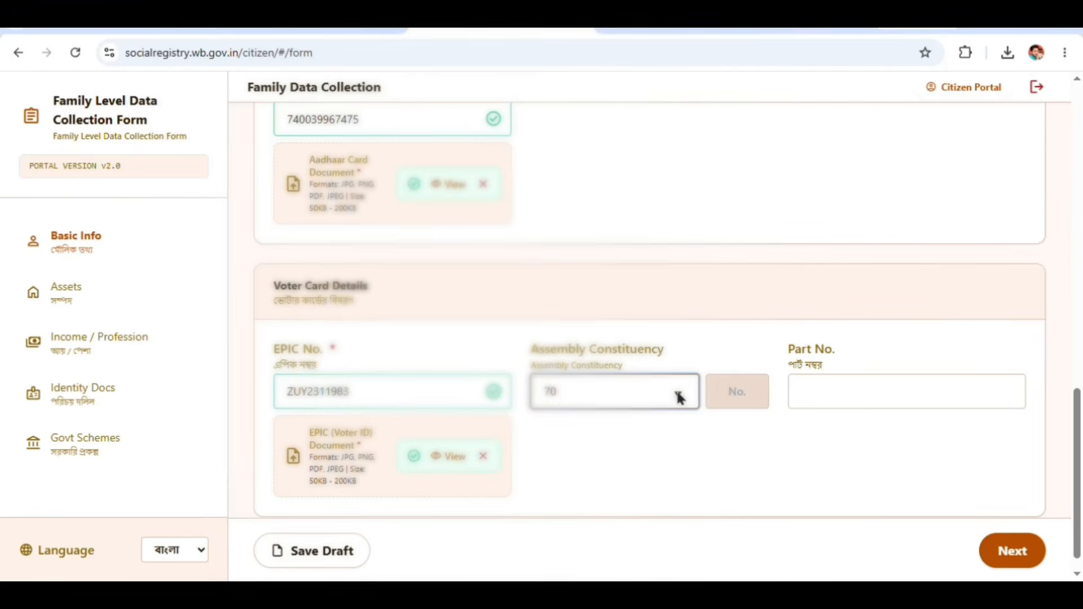
pyautogui.click(664, 431)
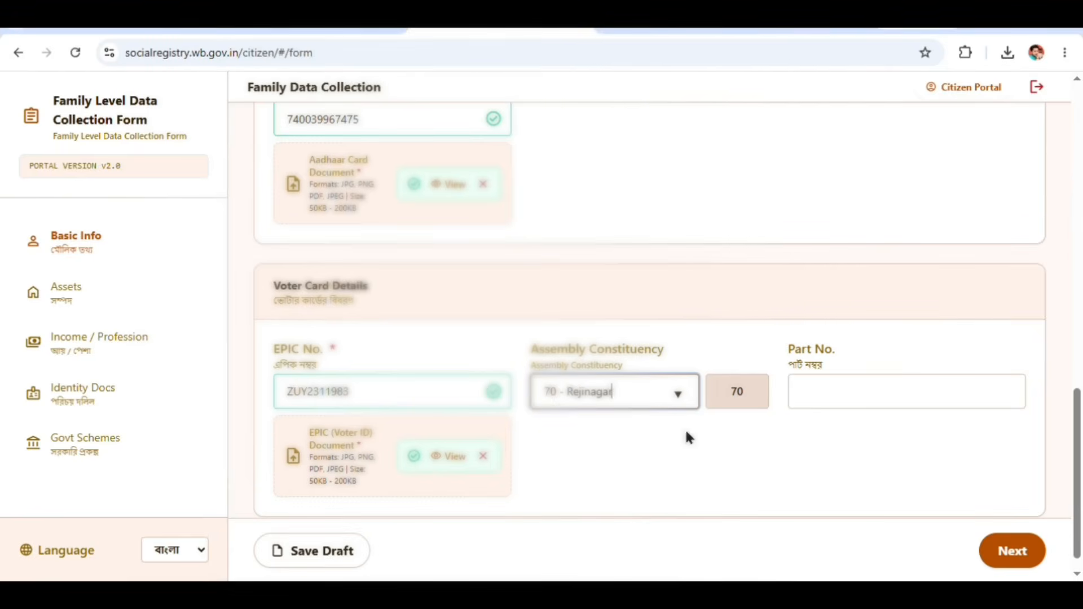
pyautogui.click(849, 404)
pyautogui.write('55')
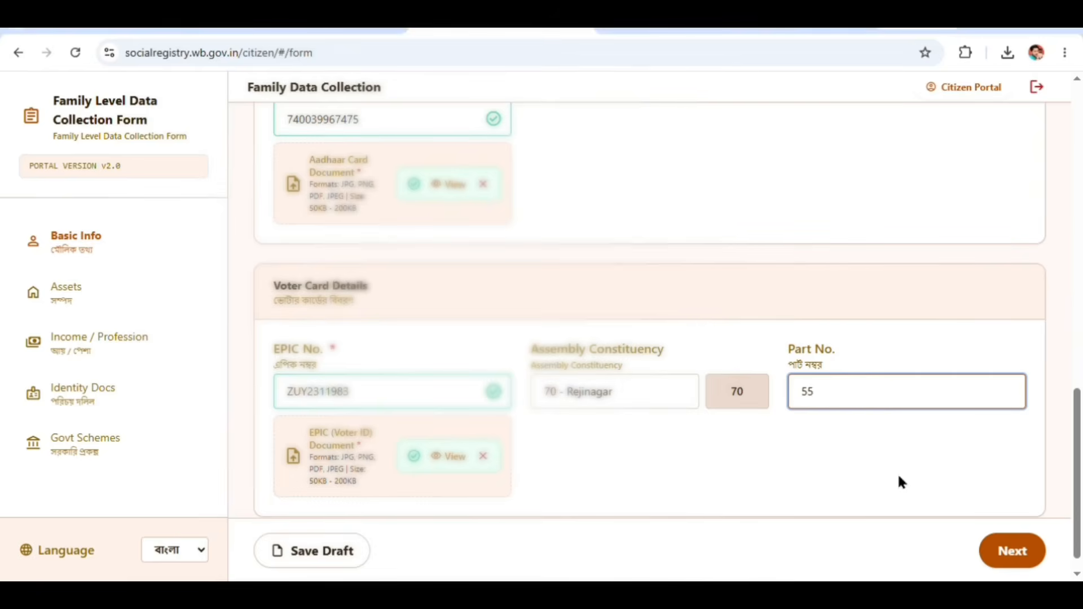
pyautogui.click(1014, 552)
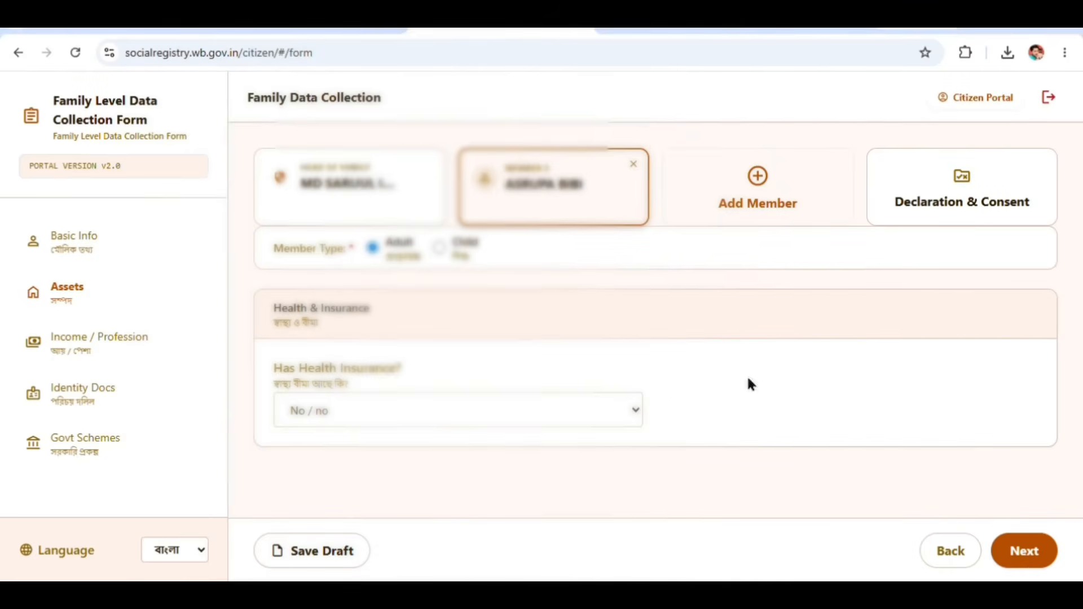
# Set Member 2's health insurance to Yes, type Government, scheme Swasthya Sathi.
pyautogui.click(635, 408)
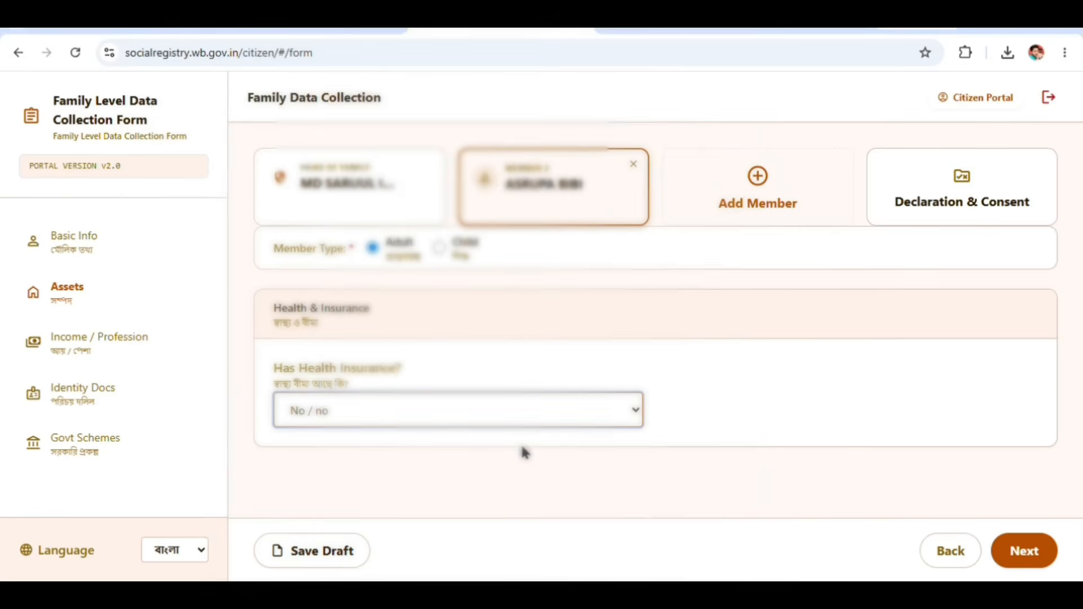
pyautogui.press('Up')
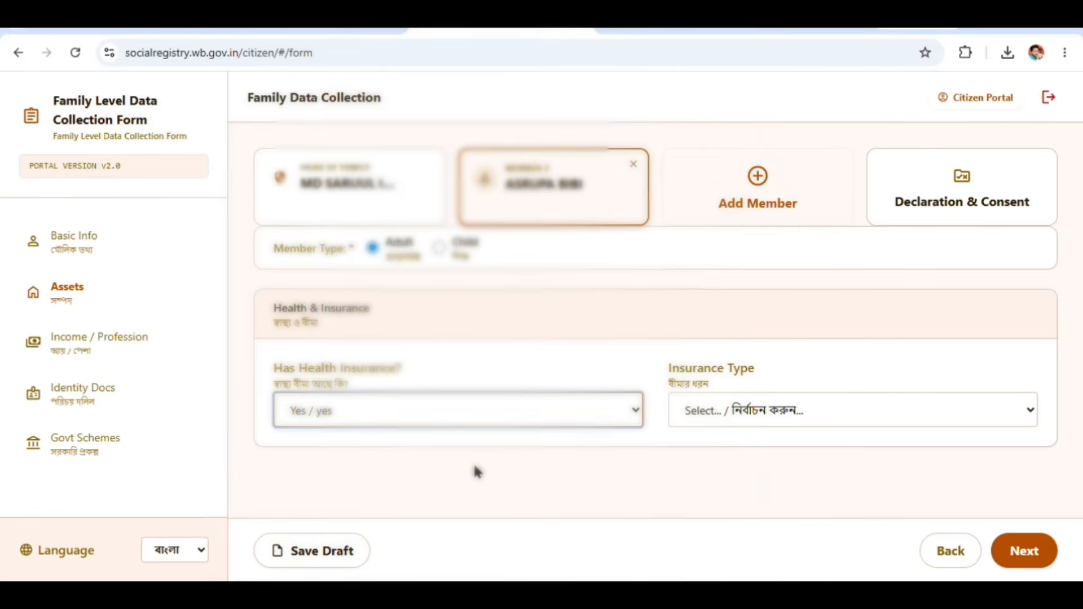
pyautogui.press('Tab')
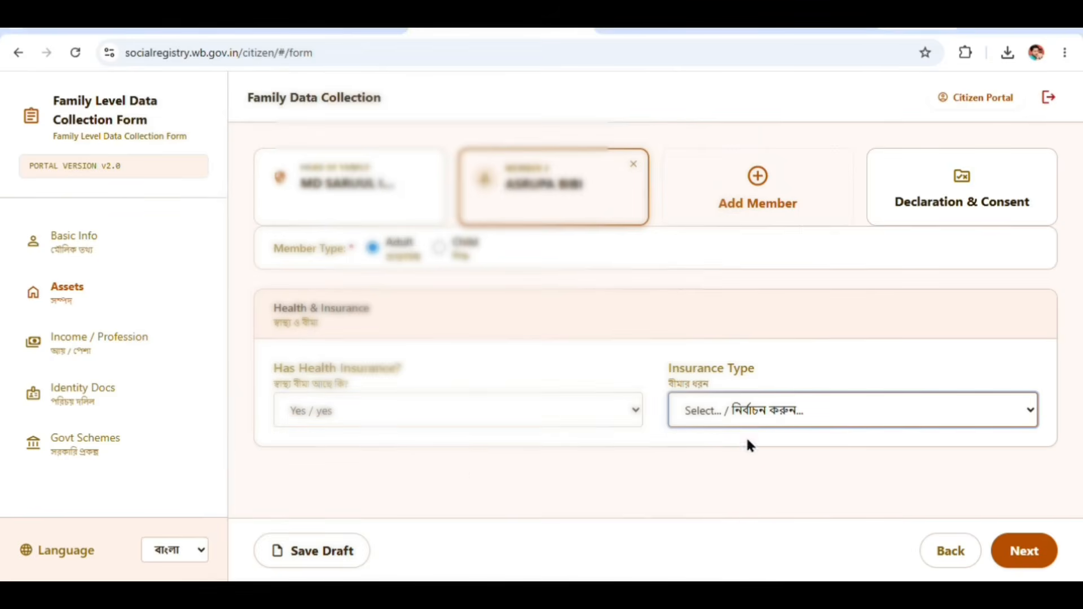
pyautogui.press('Down')
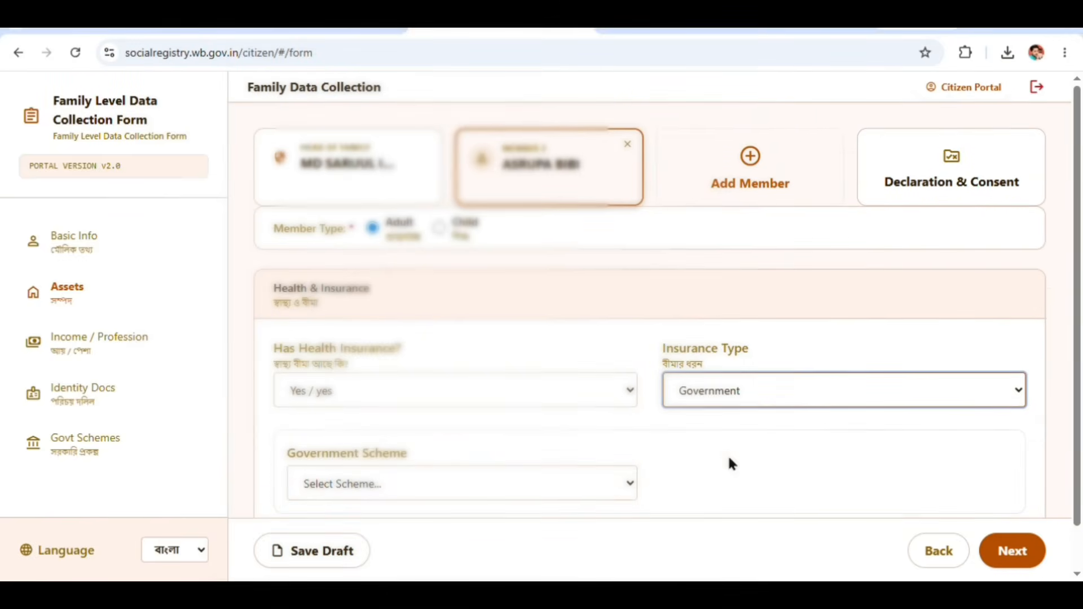
pyautogui.click(626, 483)
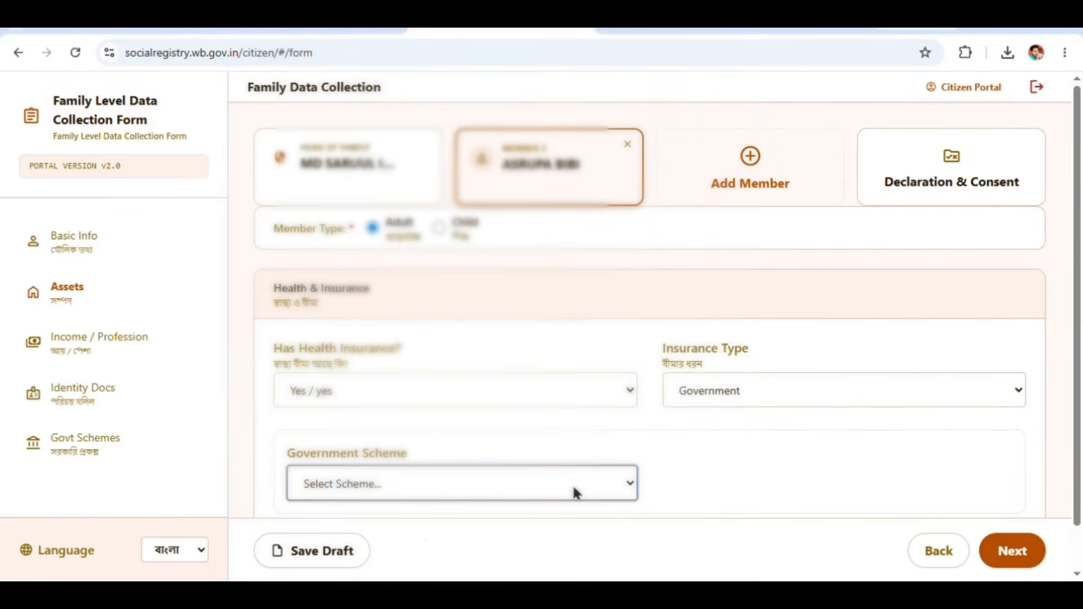
pyautogui.press('Down')
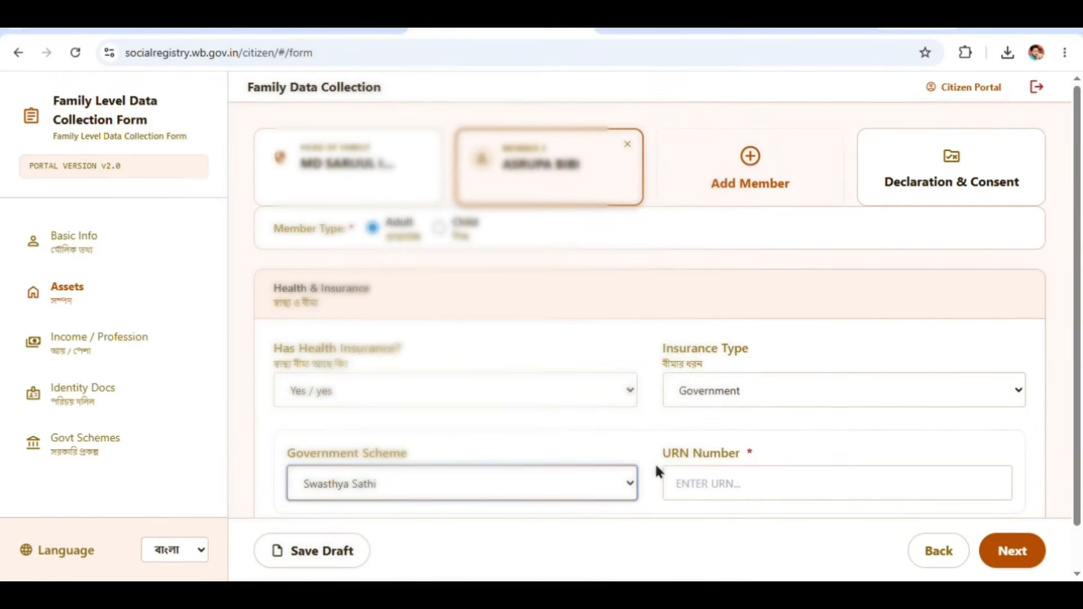
pyautogui.click(713, 465)
# Enter Member 2's health insurance URN number.
pyautogui.scroll(-1, 713, 468)
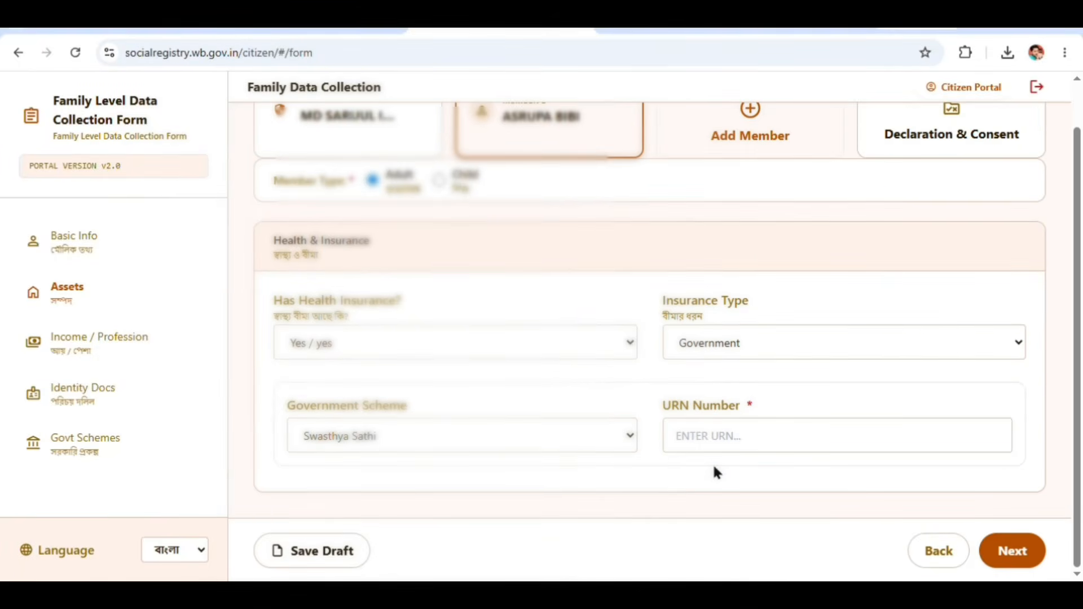
pyautogui.click(735, 445)
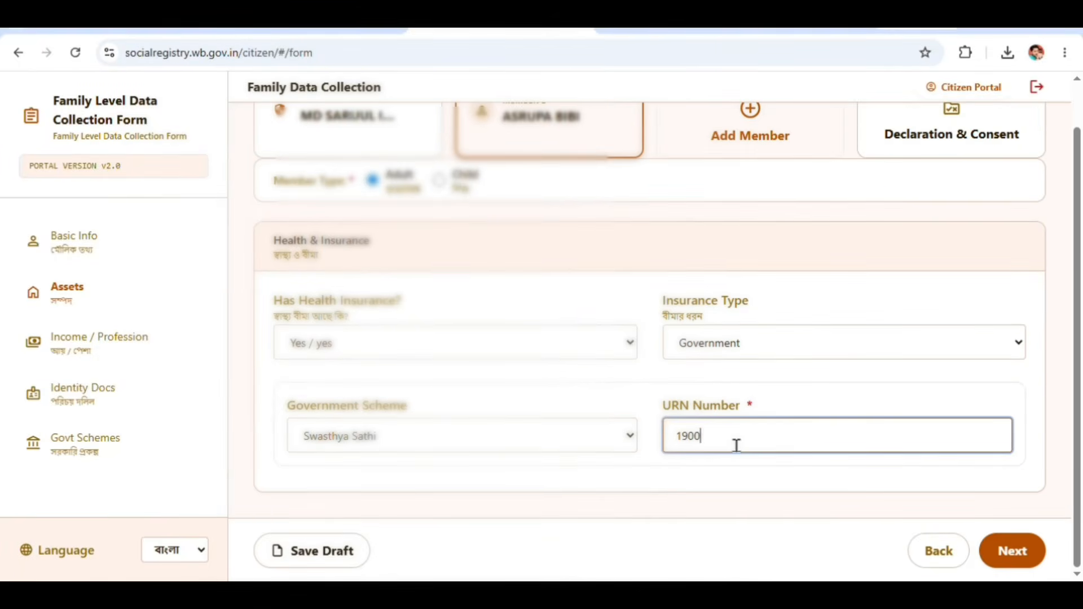
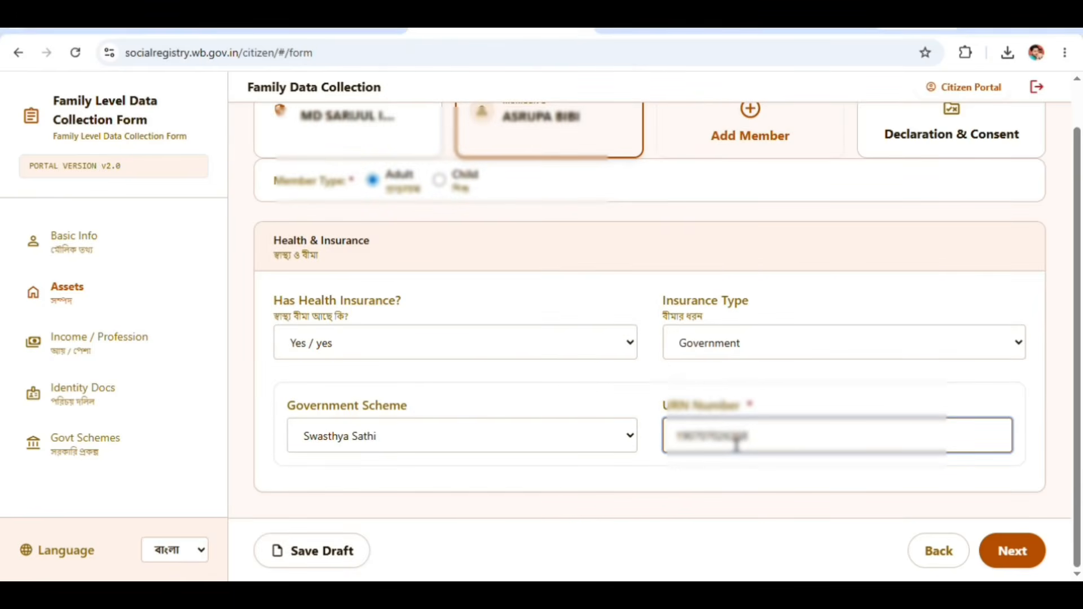
# On the Income / Profession page, answer No to paying income tax and to having a PAN card.
pyautogui.click(1013, 551)
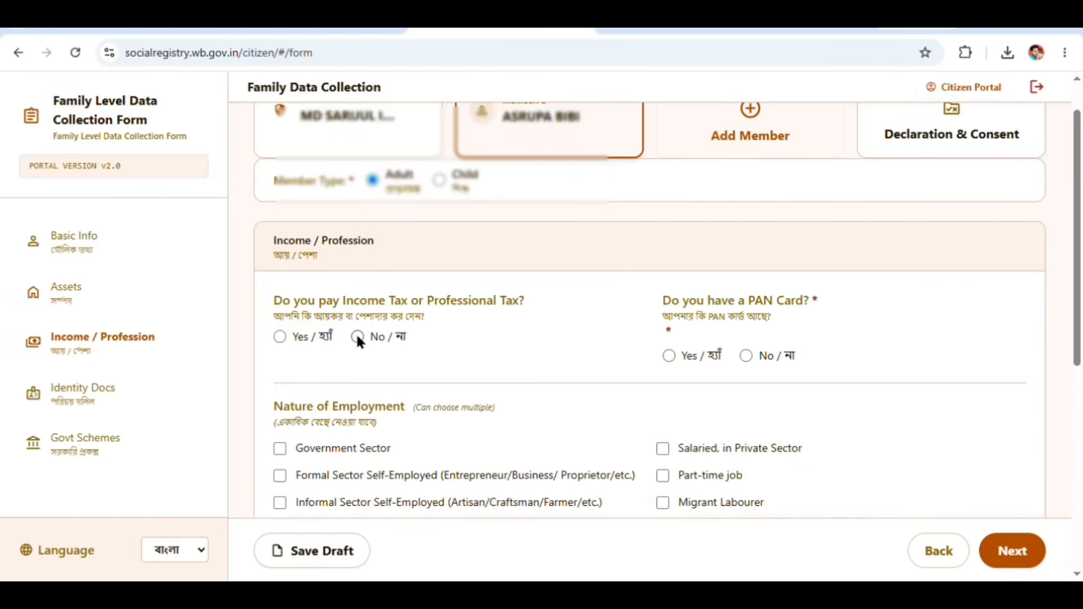
pyautogui.click(358, 339)
pyautogui.click(747, 357)
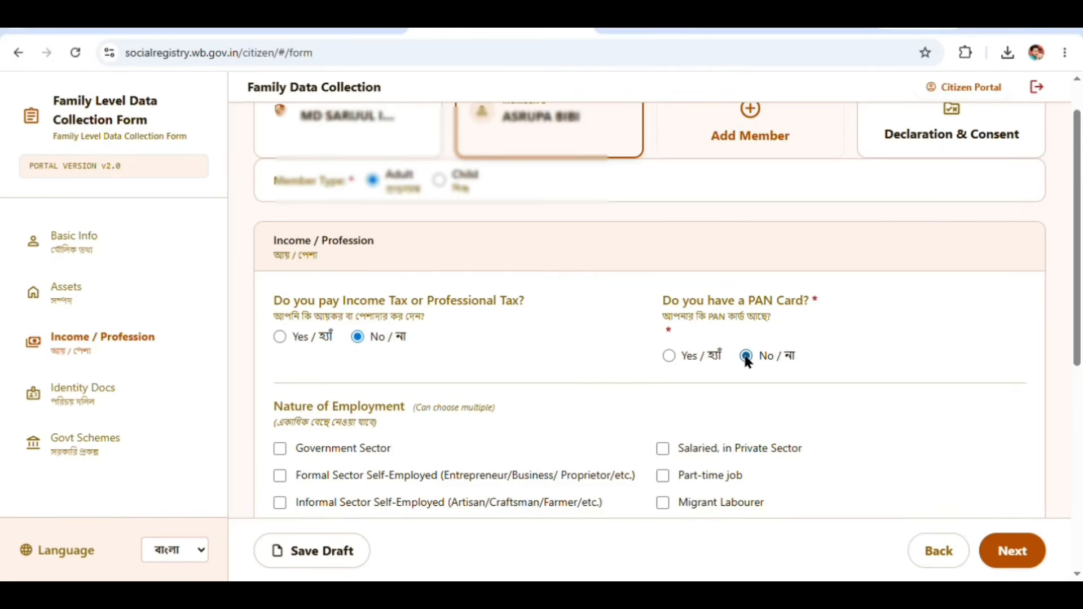
pyautogui.click(669, 356)
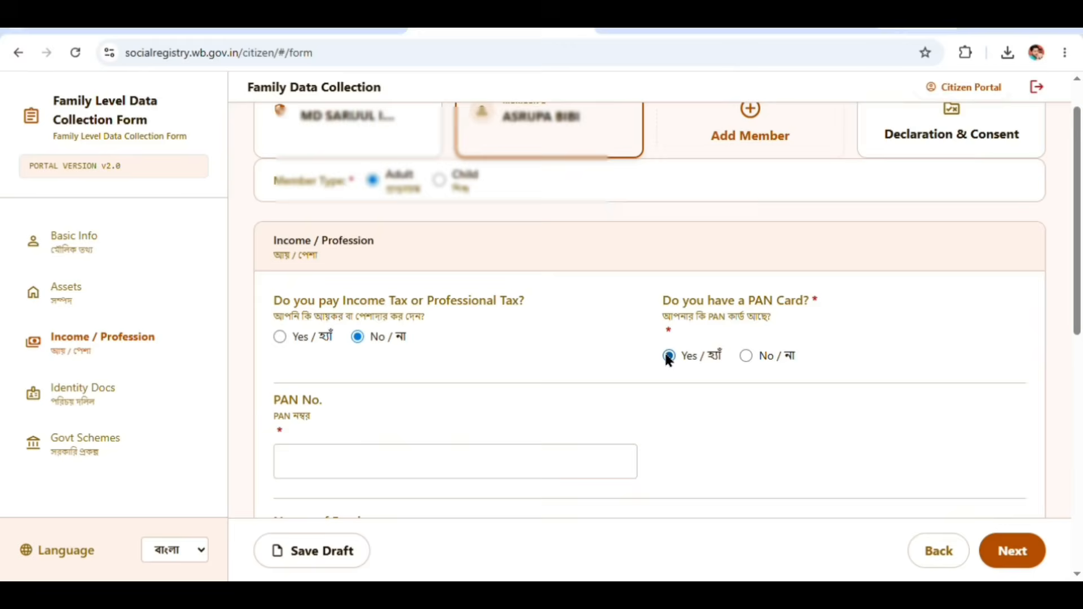
pyautogui.click(748, 356)
pyautogui.scroll(-2, 615, 409)
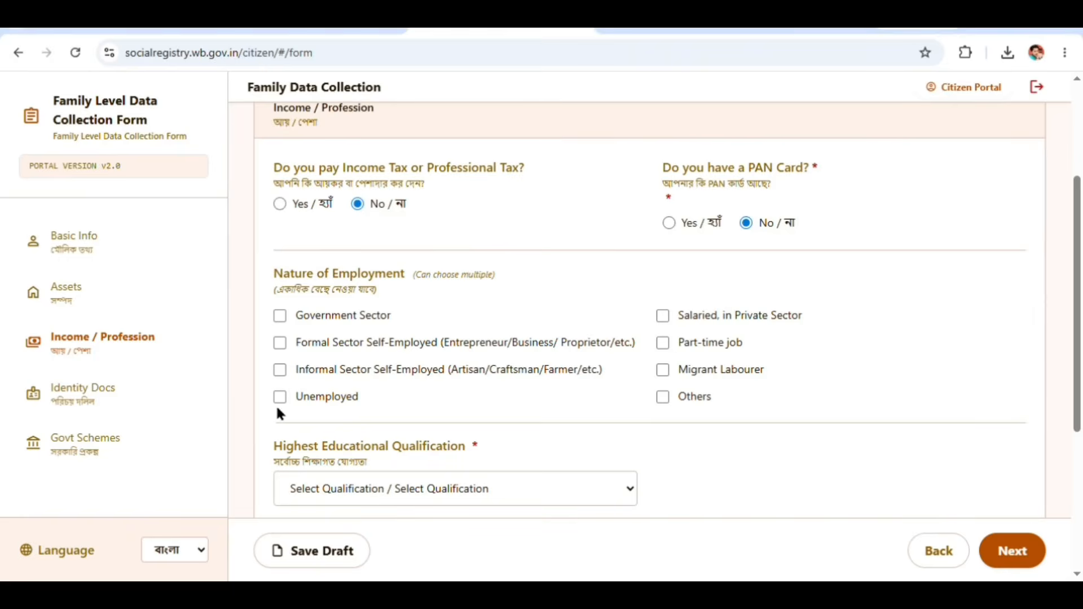
# Mark member 2 Unemployed with 10th/ Madhyamik qualification, and No to constitutional posts and GST.
pyautogui.click(279, 397)
pyautogui.click(627, 490)
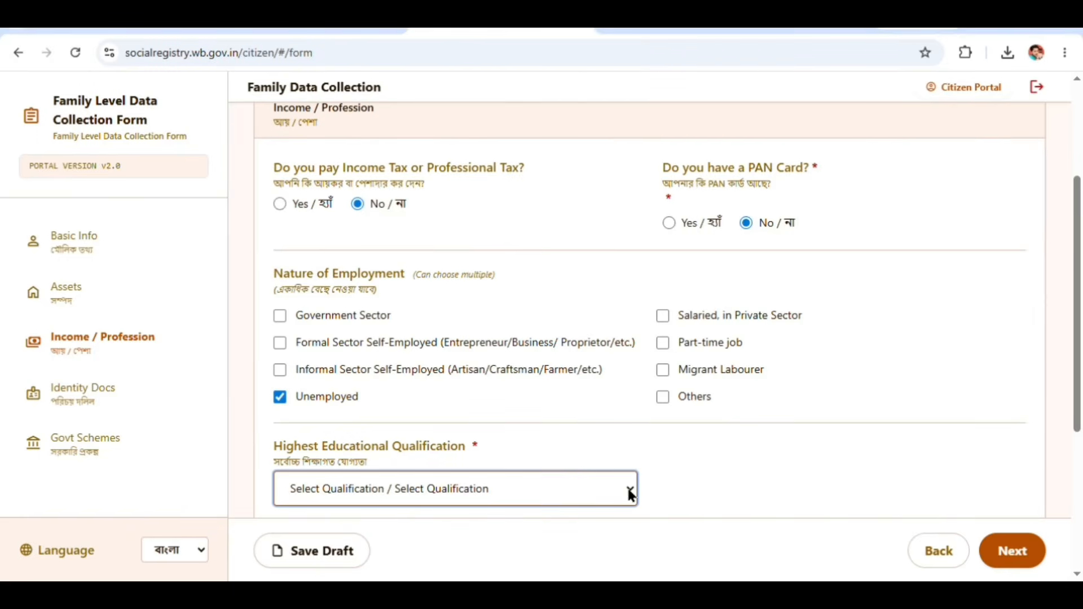
pyautogui.click(357, 344)
pyautogui.scroll(-4, 550, 431)
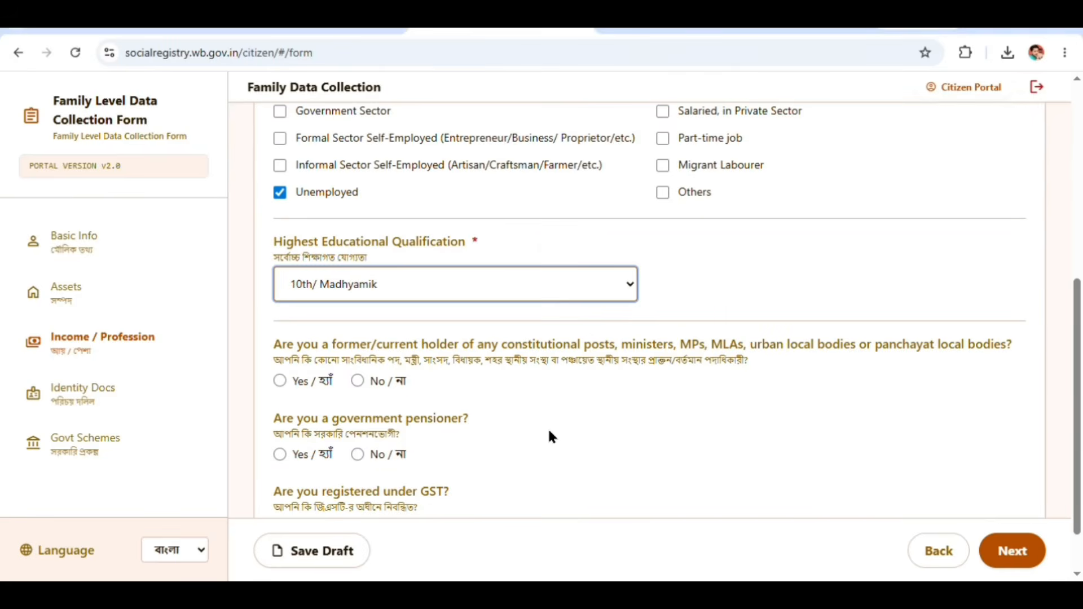
pyautogui.scroll(-1, 552, 437)
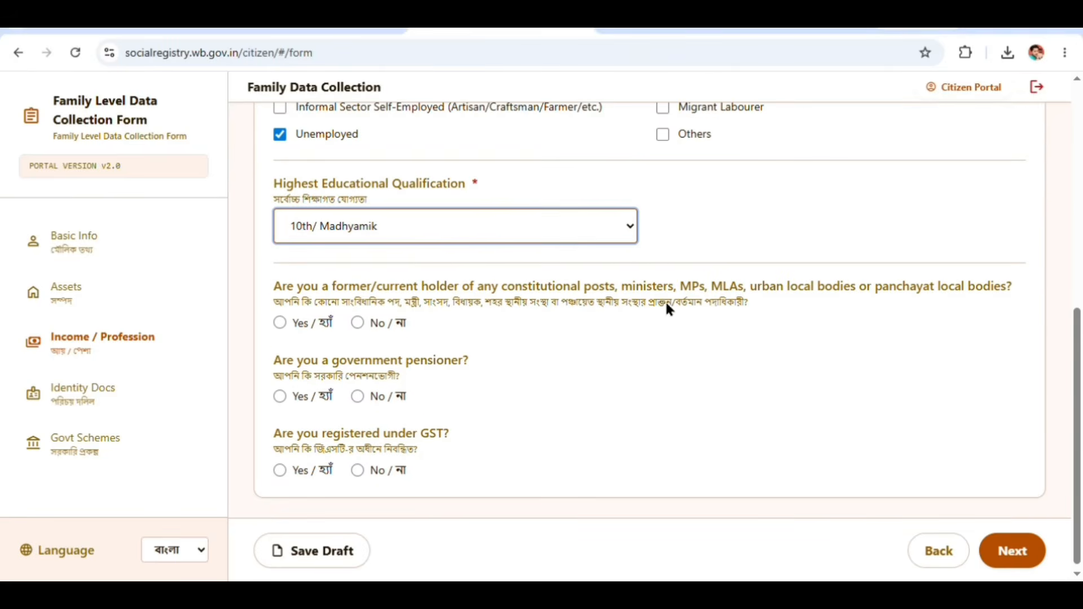
pyautogui.click(358, 323)
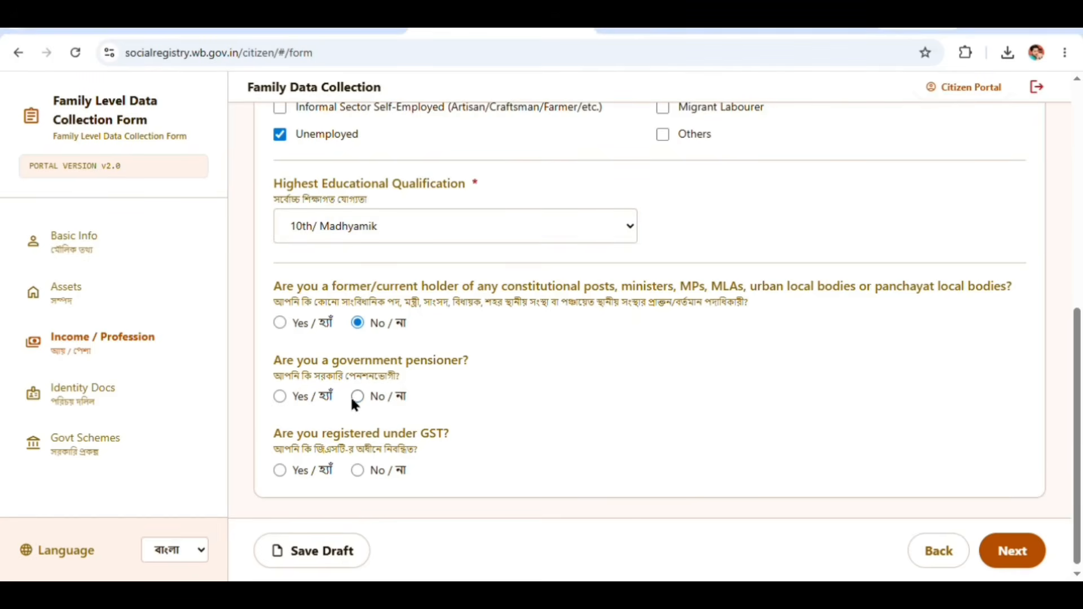
pyautogui.scroll(-1, 352, 399)
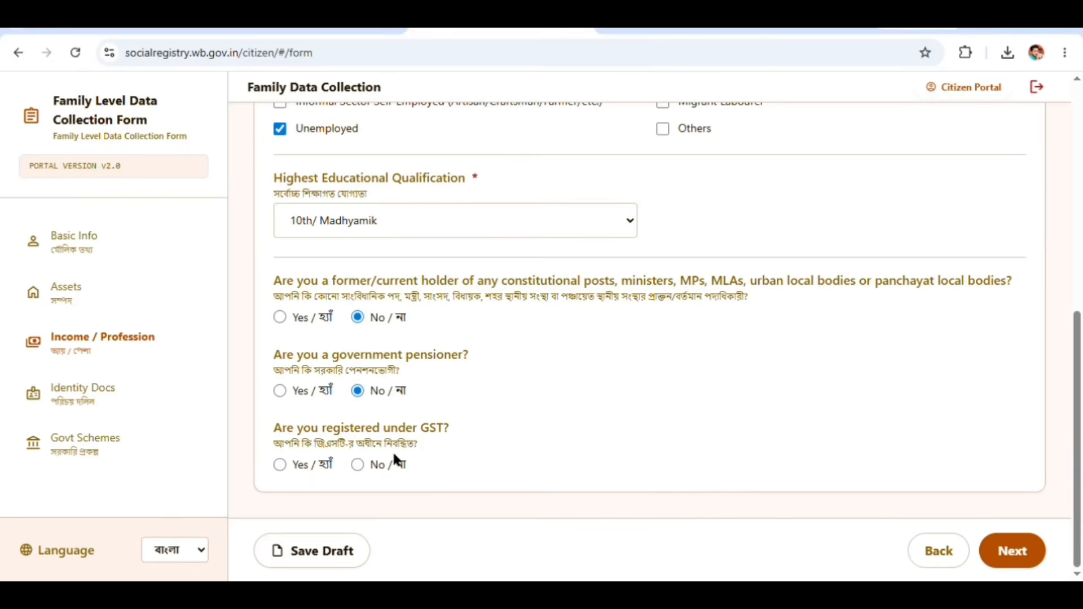
pyautogui.click(359, 465)
# Confirm member 2's CAA status and tribunal case answers read Not Applicable, then continue.
pyautogui.click(1013, 555)
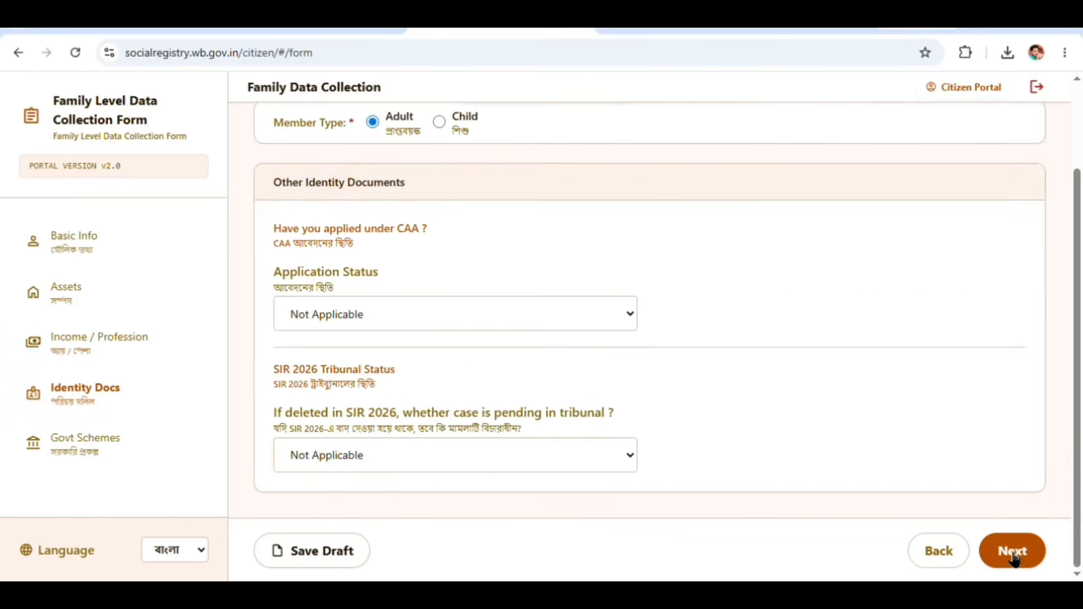
pyautogui.click(625, 322)
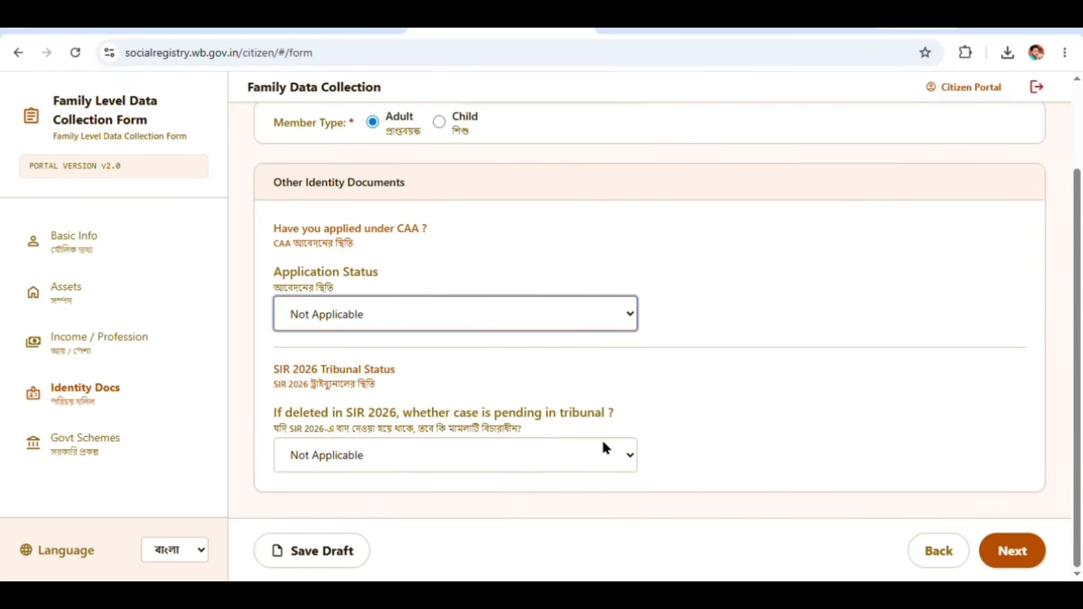
pyautogui.click(623, 451)
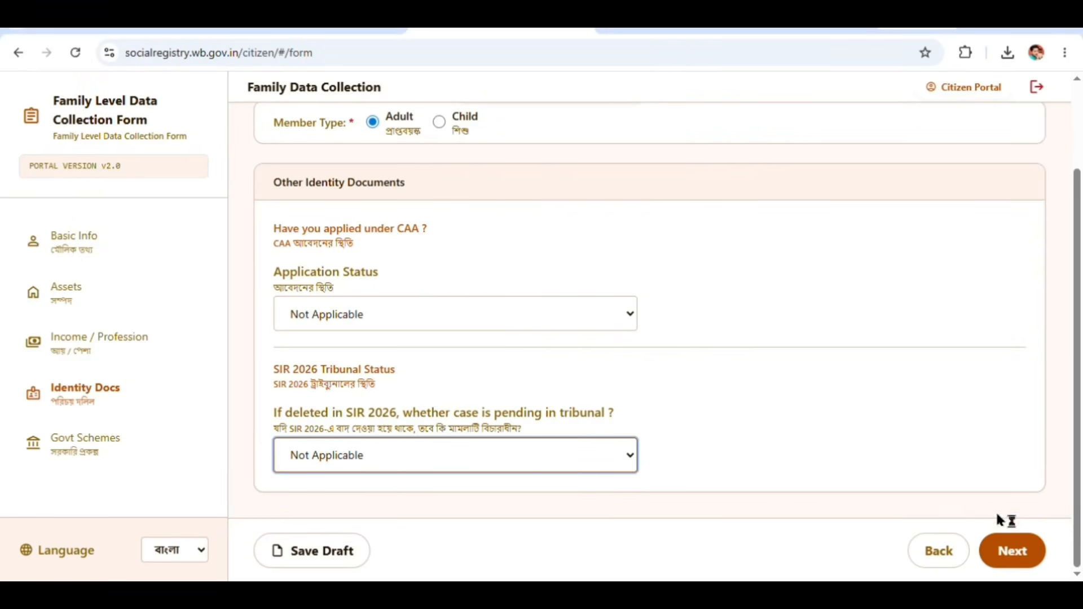
pyautogui.click(1012, 549)
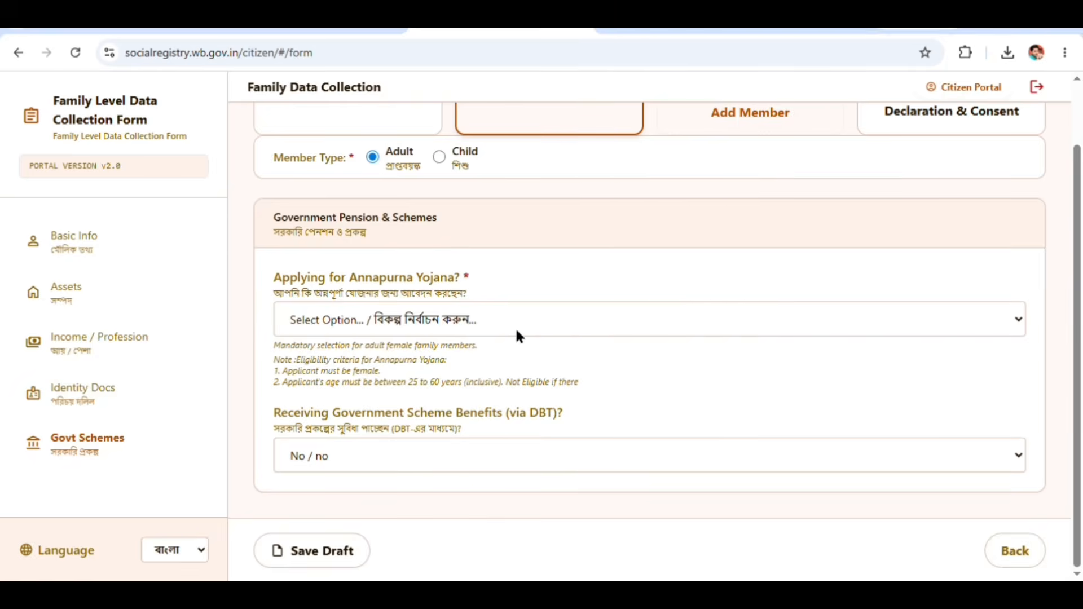
# Choose 'Yes, I am applying' for Annapurna Yojana, leaving DBT scheme benefits at No.
pyautogui.click(1014, 322)
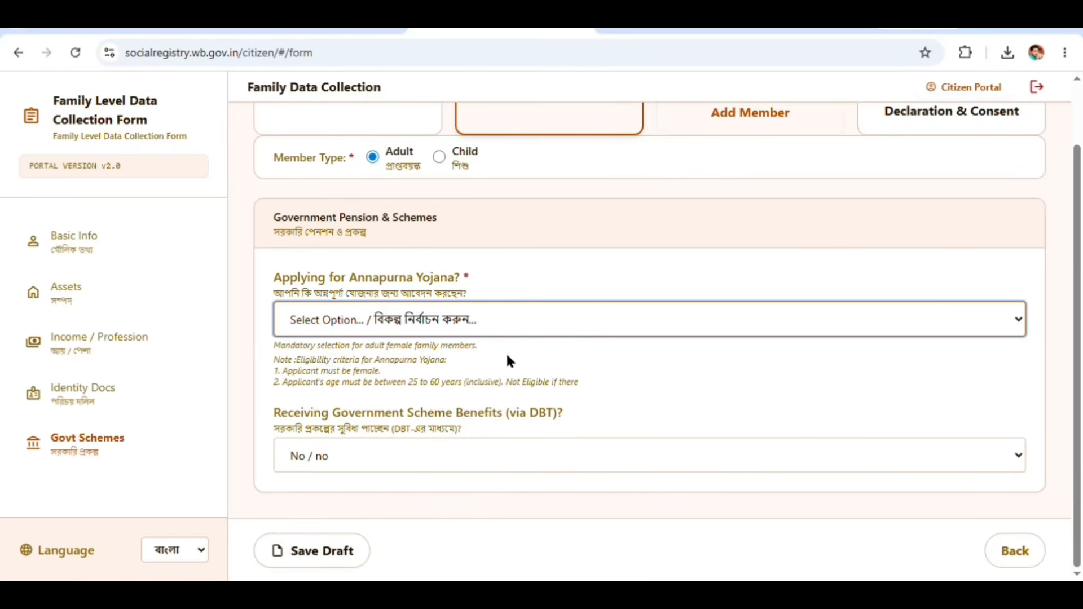
pyautogui.click(460, 367)
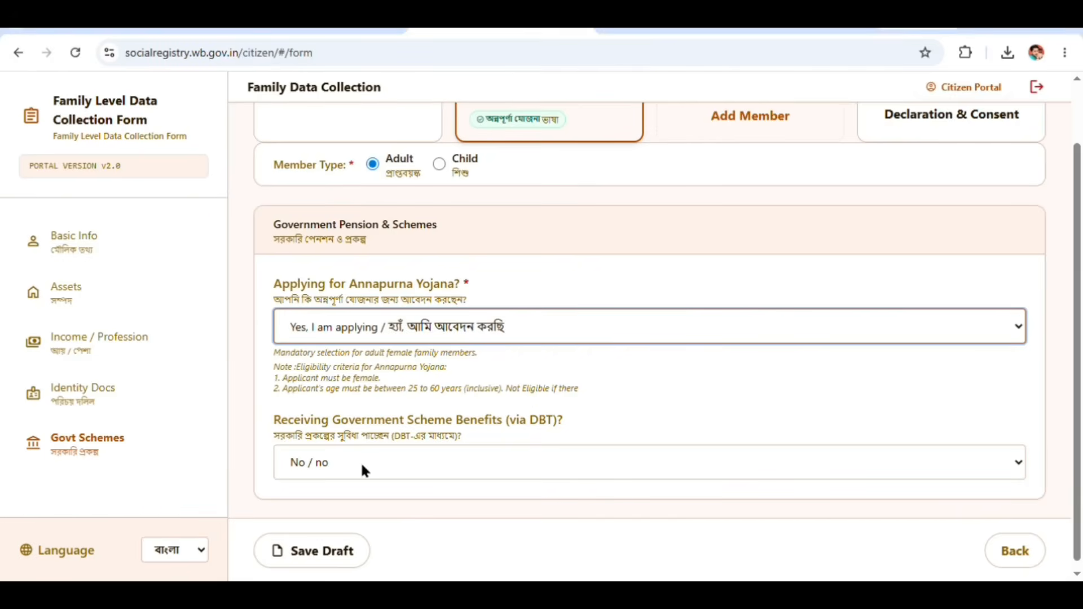
pyautogui.press('Tab')
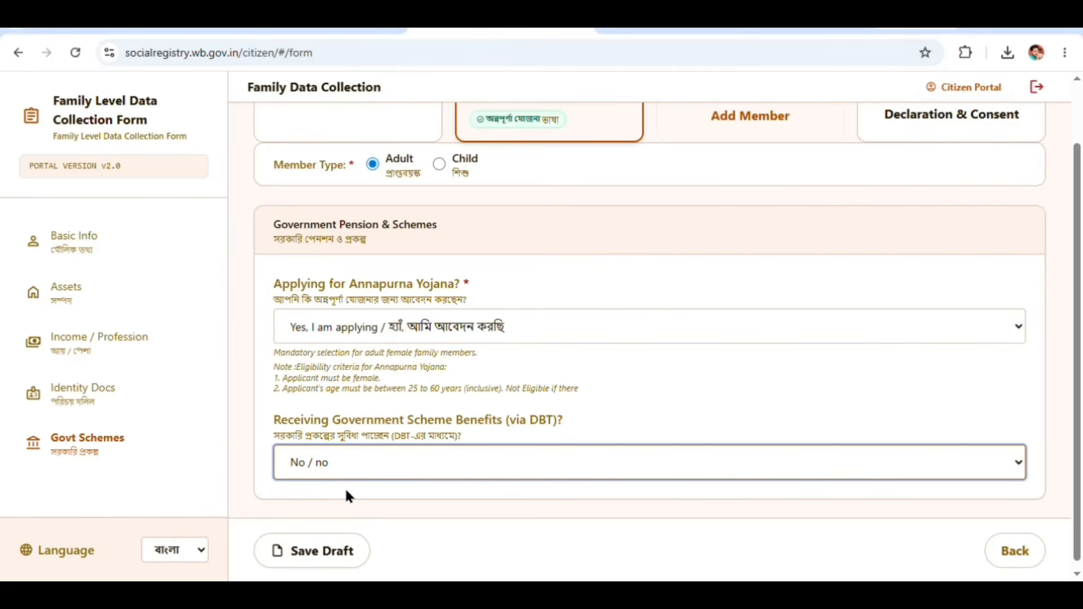
pyautogui.scroll(-1, 452, 437)
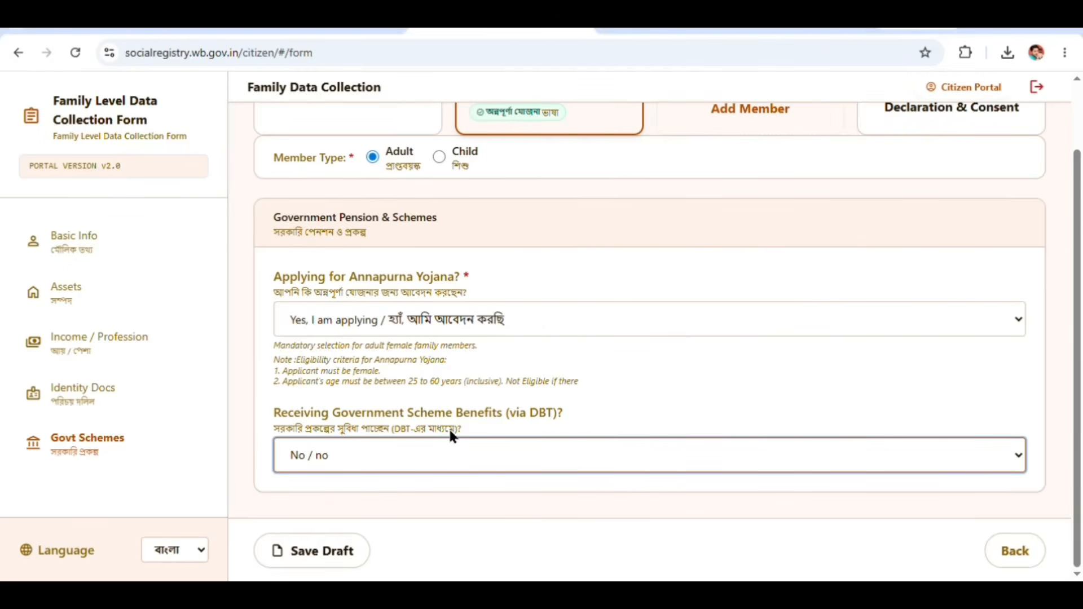
pyautogui.scroll(2, 450, 434)
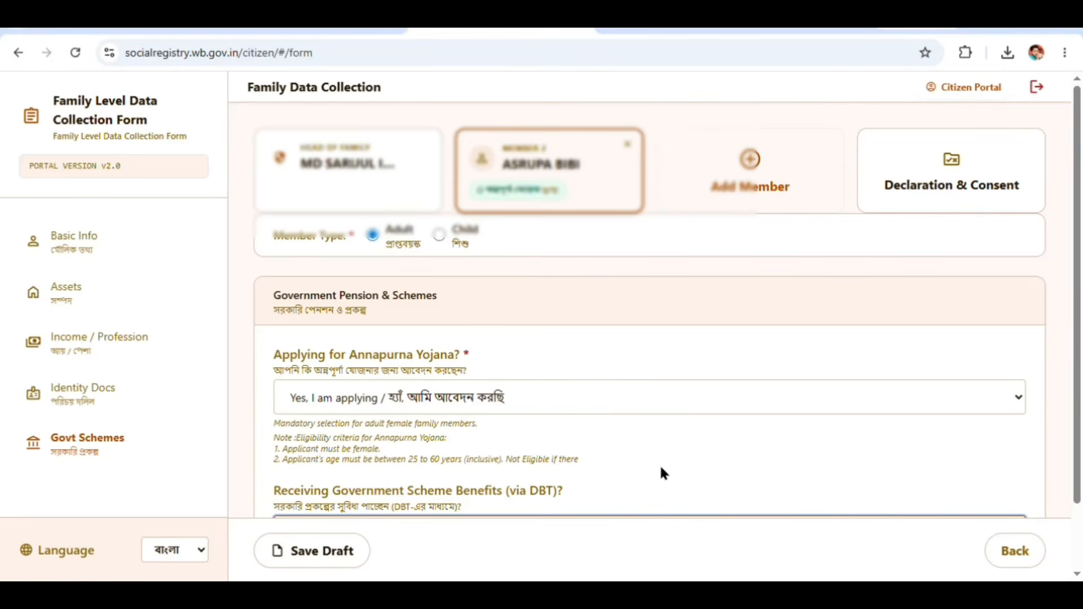
pyautogui.scroll(-2, 696, 387)
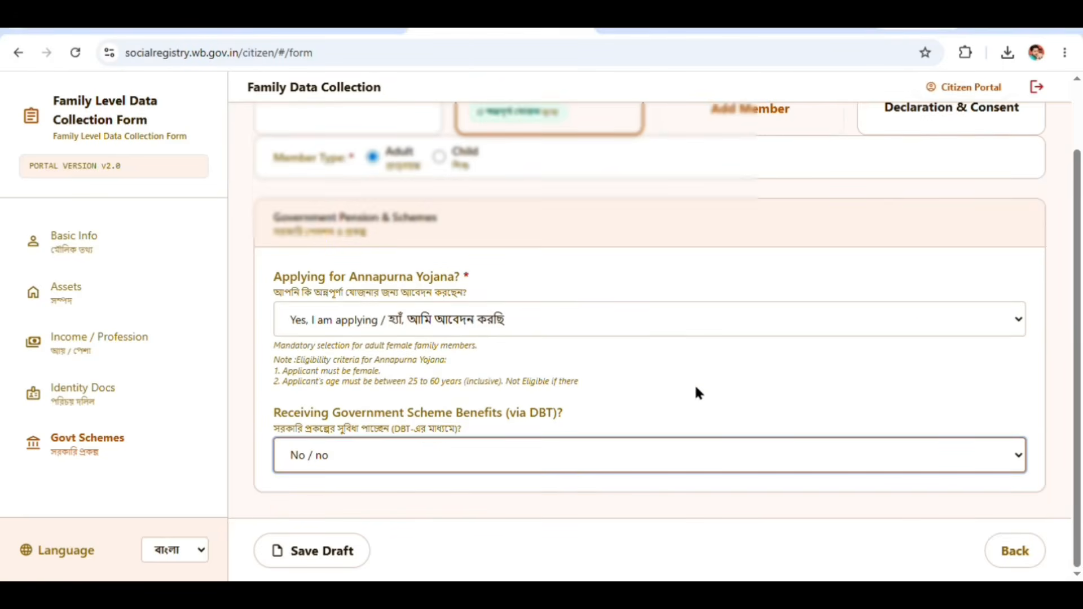
pyautogui.click(1016, 553)
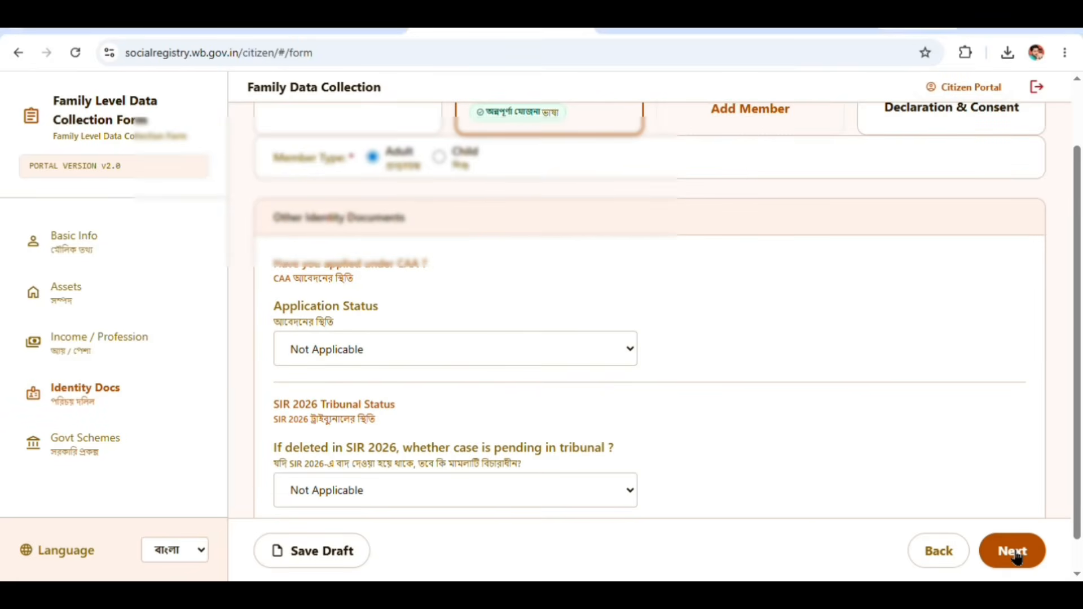
pyautogui.click(1016, 553)
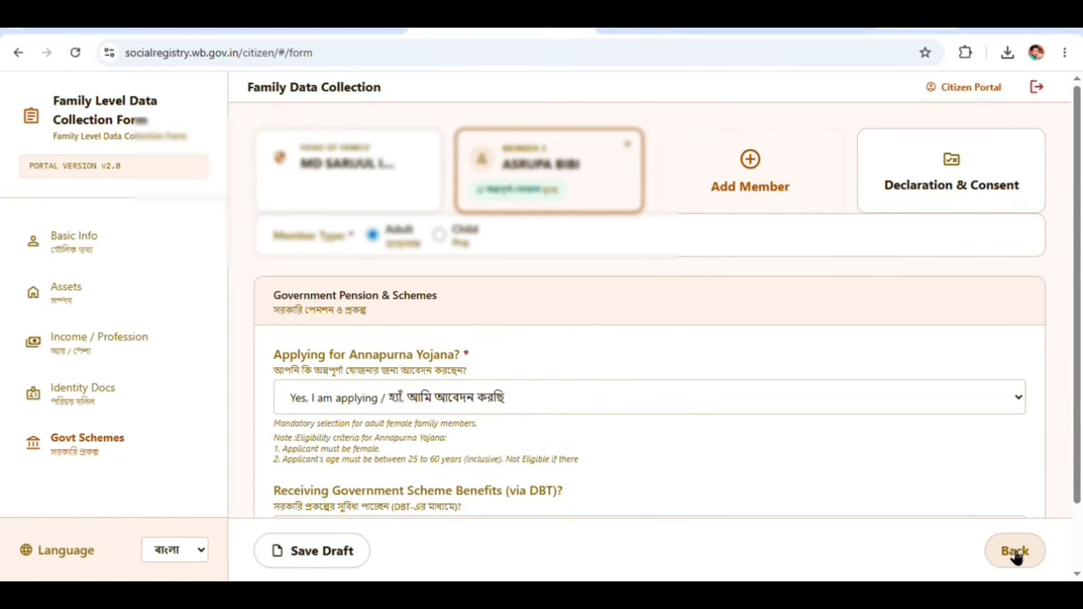
# Add a third family member marked as a child and try continuing past the blank details.
pyautogui.click(938, 170)
pyautogui.click(653, 192)
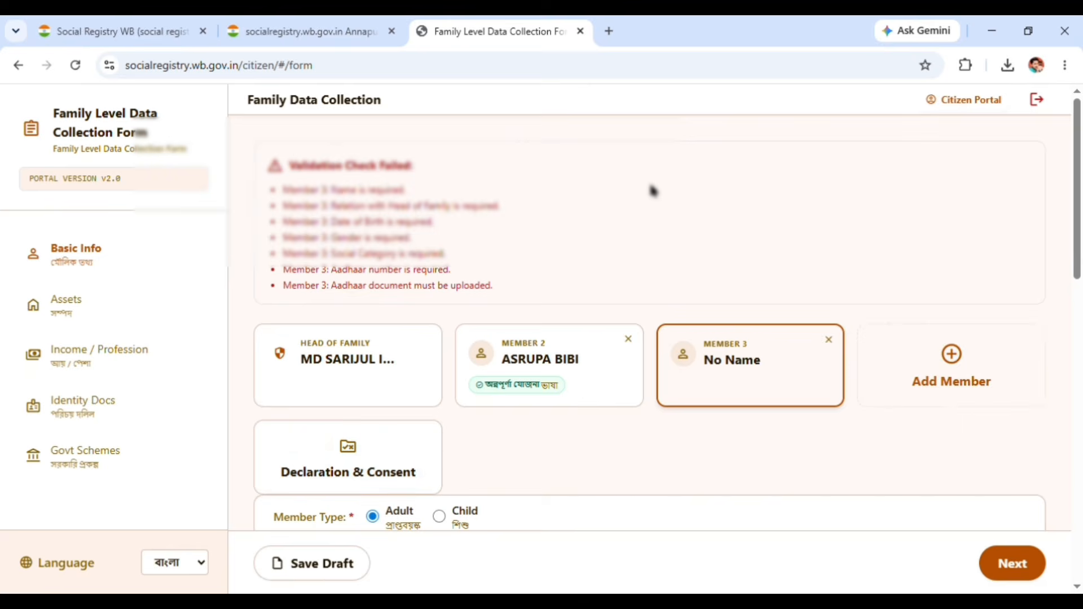
pyautogui.scroll(-3, 438, 411)
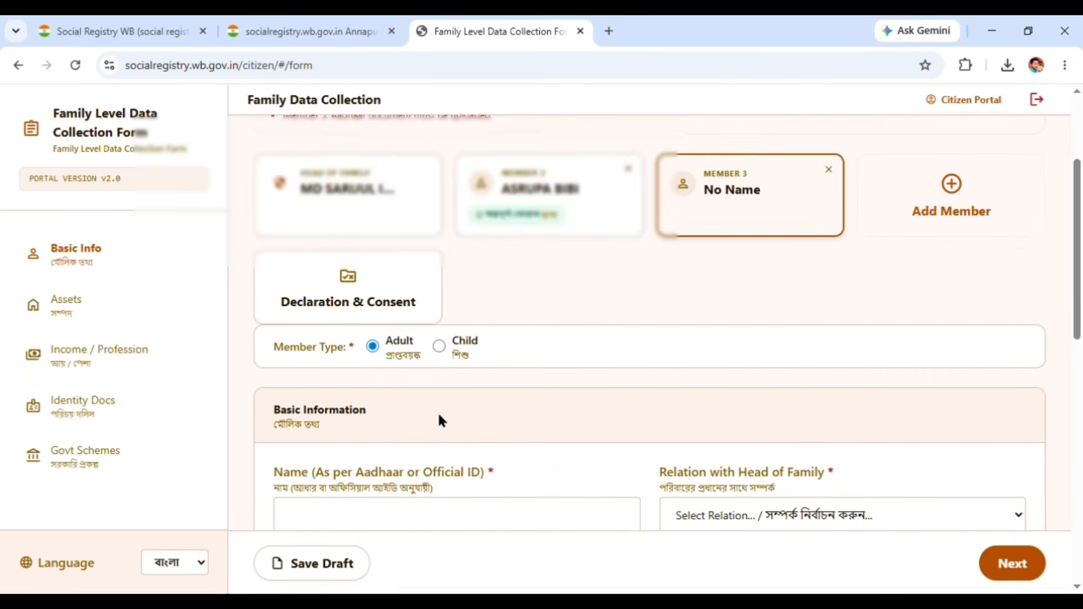
pyautogui.click(439, 344)
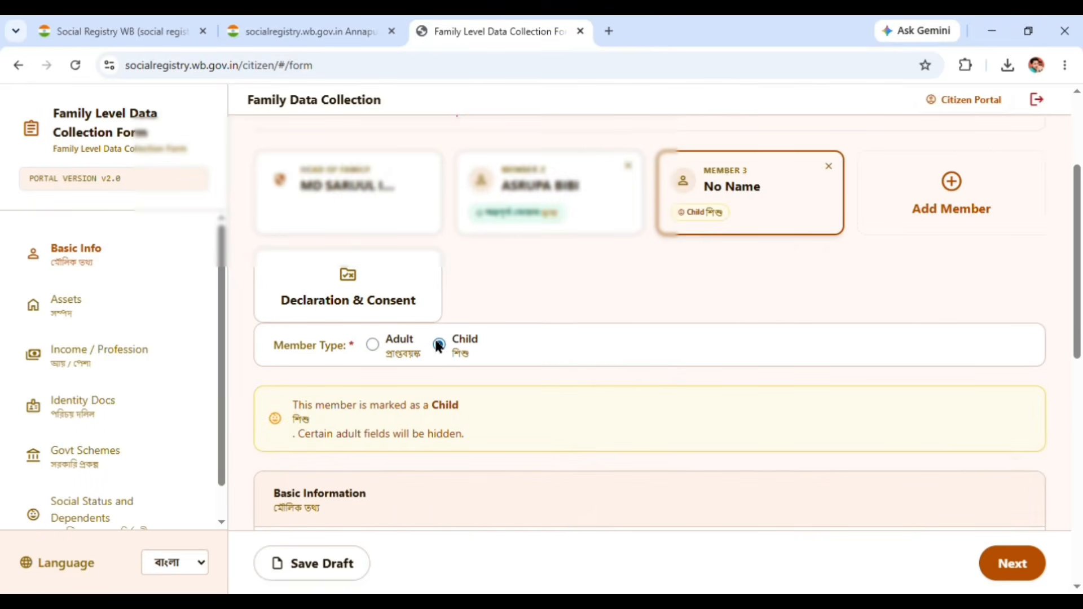
pyautogui.scroll(-3, 478, 410)
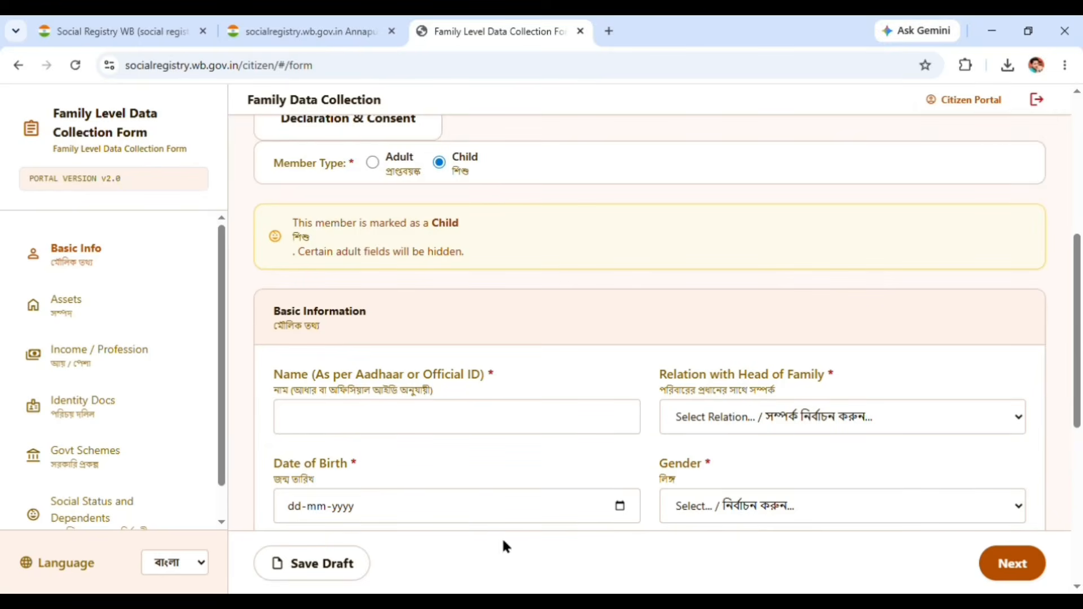
pyautogui.scroll(-2, 574, 508)
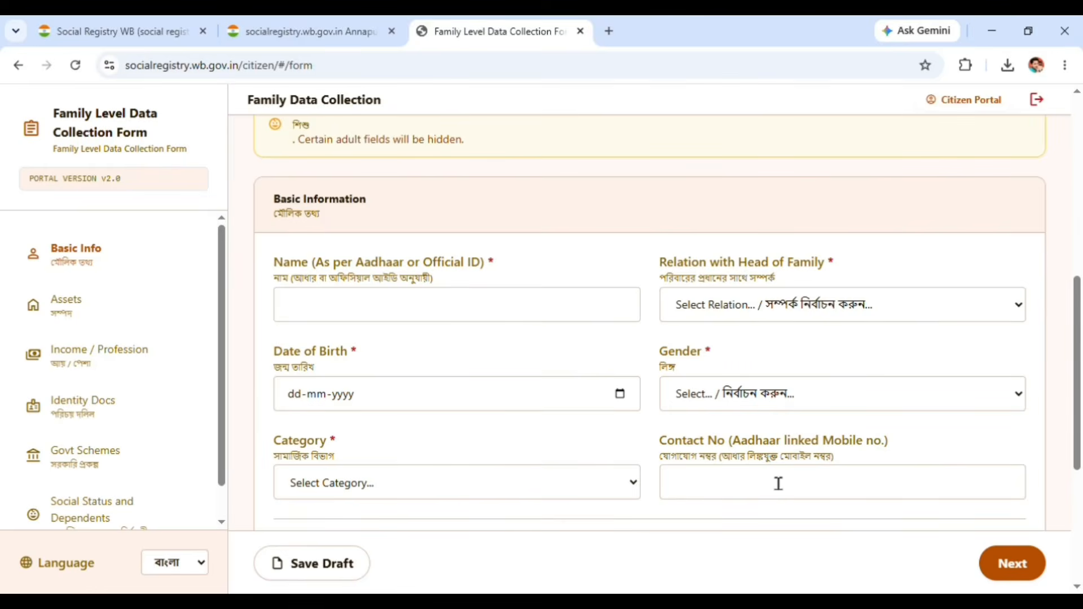
pyautogui.scroll(-3, 749, 485)
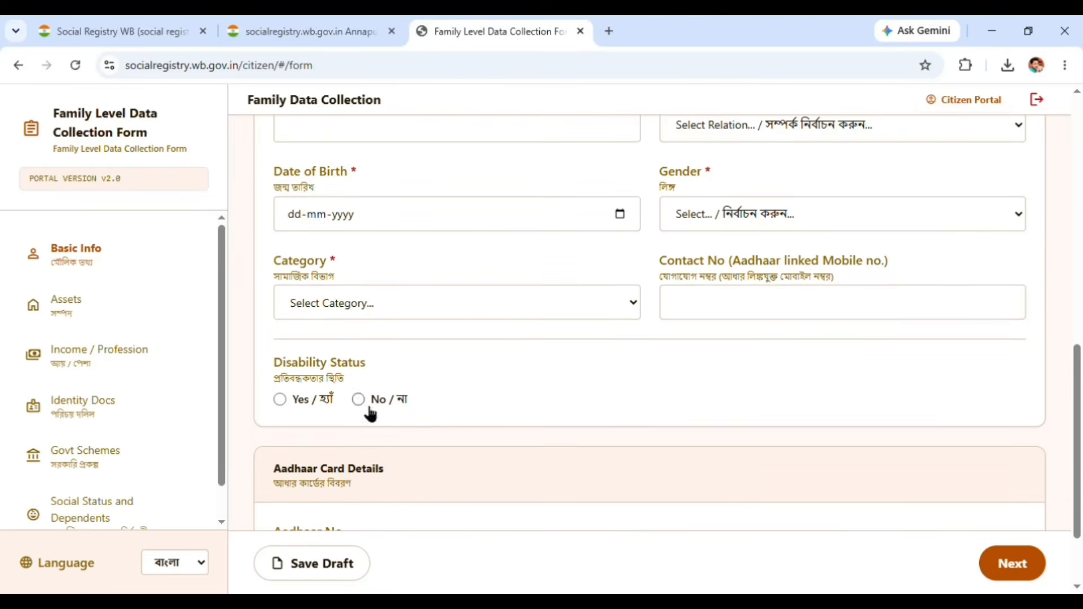
pyautogui.scroll(-2, 368, 402)
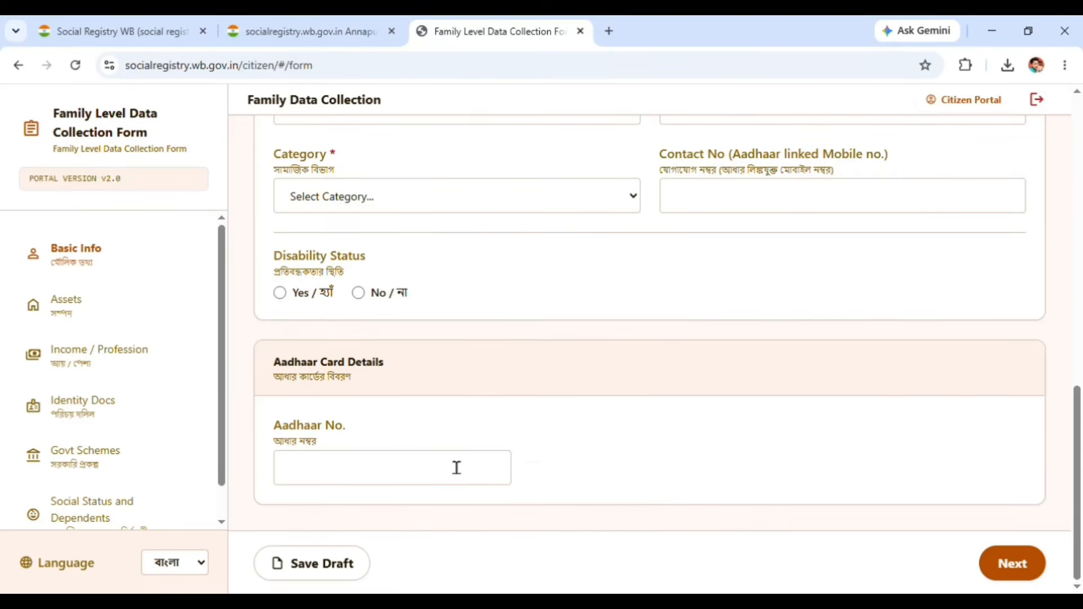
pyautogui.click(1018, 562)
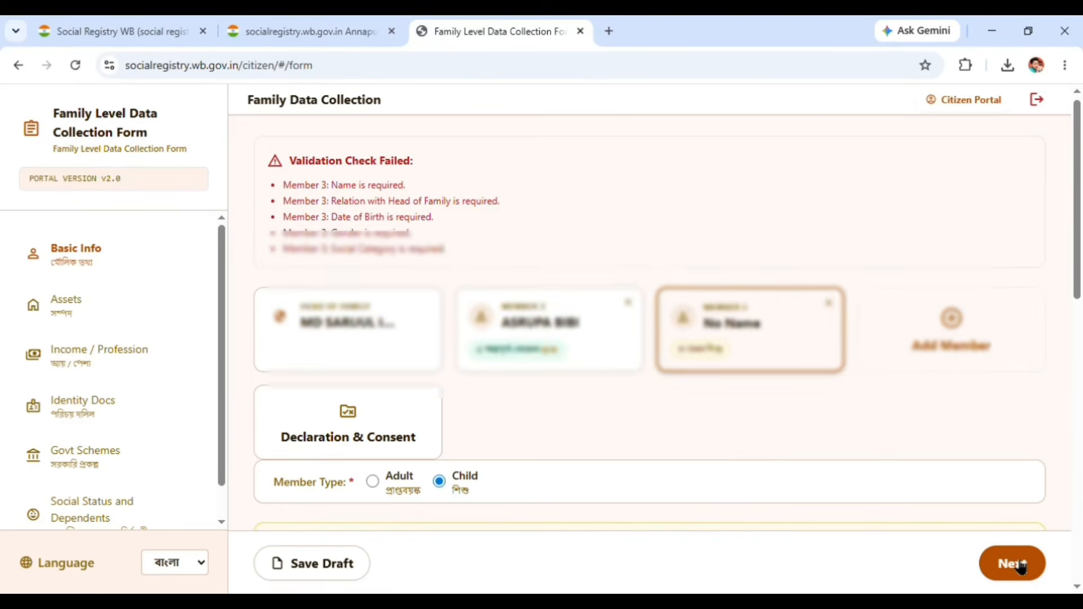
# Switch to the Declaration & Consent step, leaving the empty Member 3 behind.
pyautogui.scroll(-4, 726, 441)
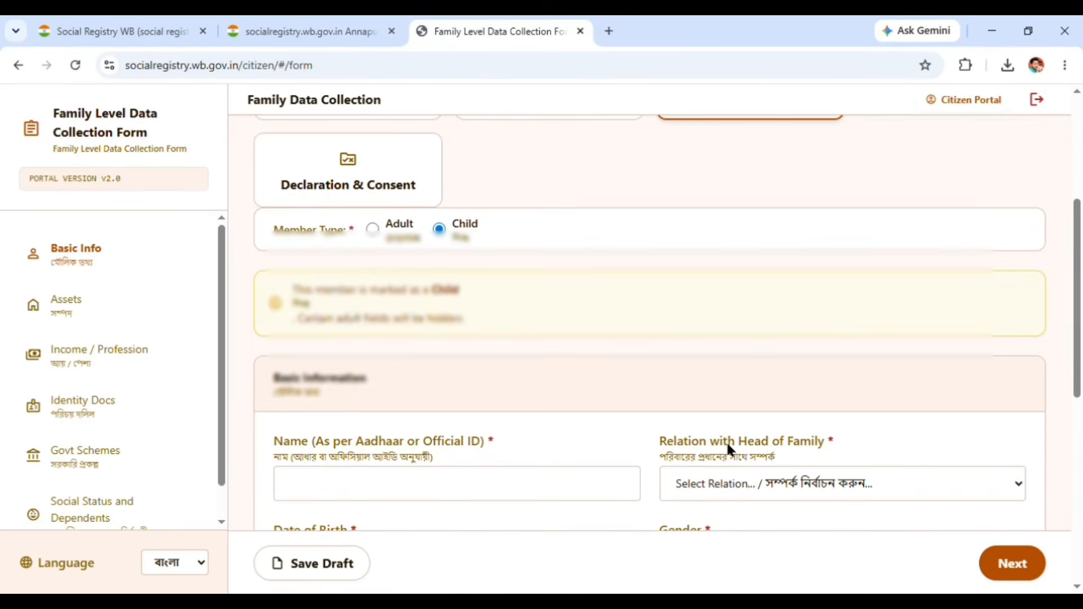
pyautogui.scroll(-8, 726, 441)
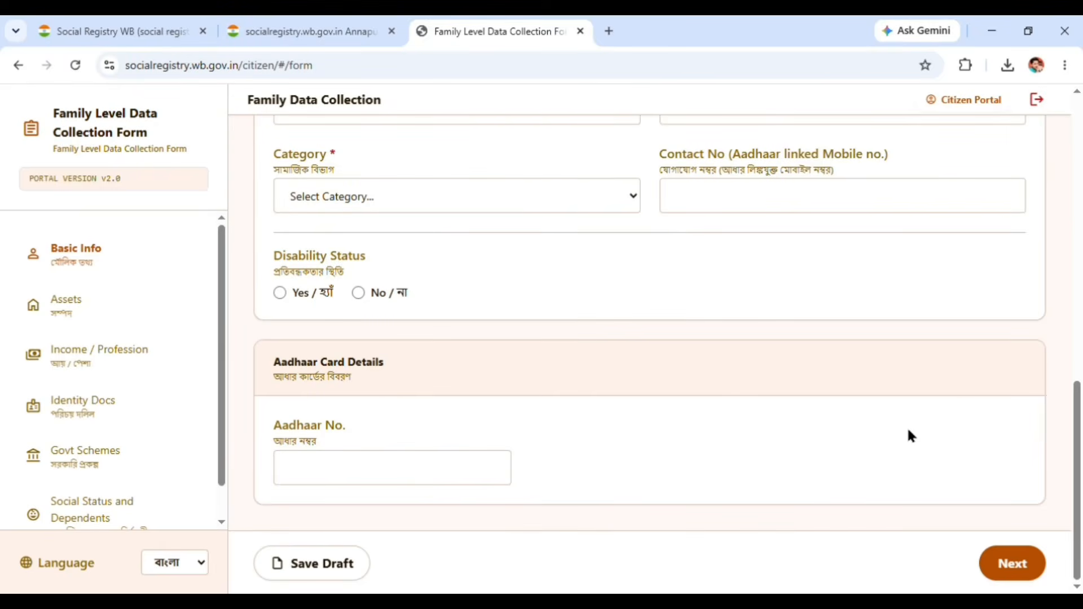
pyautogui.scroll(10, 611, 386)
pyautogui.scroll(1, 614, 391)
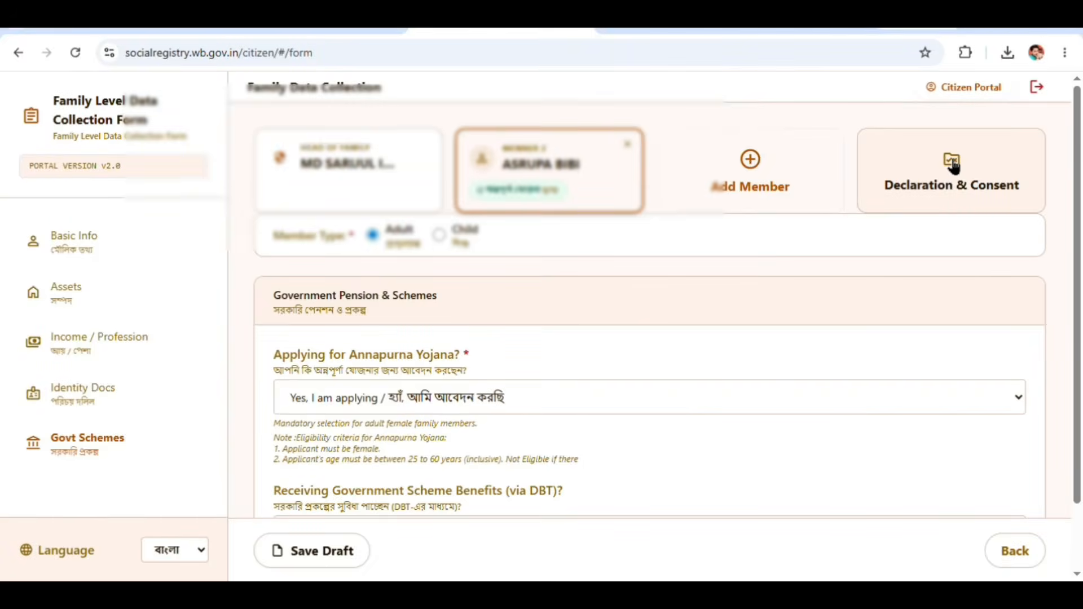
pyautogui.click(950, 165)
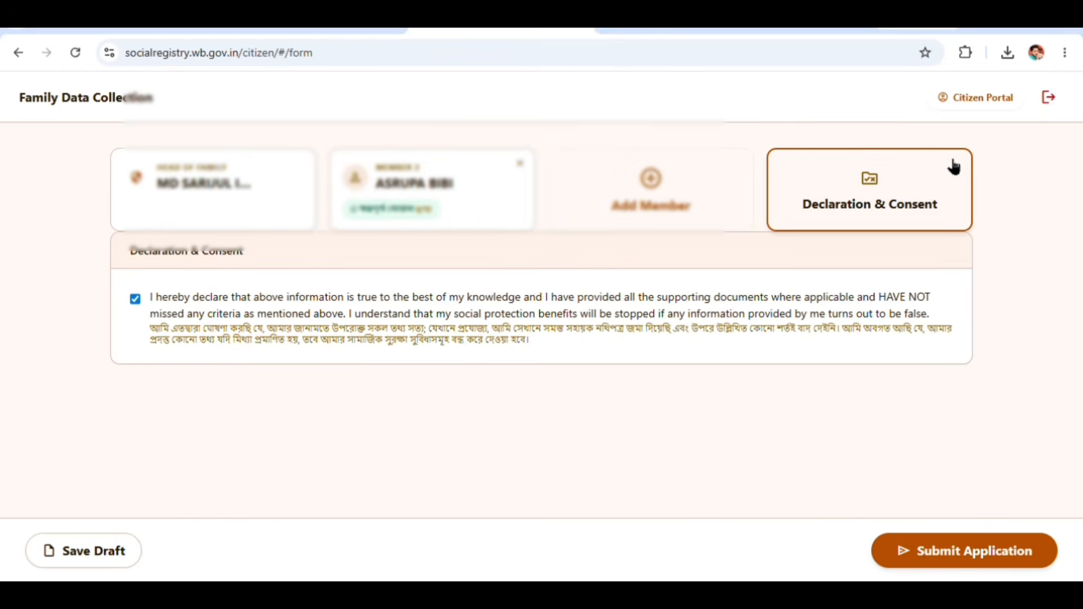